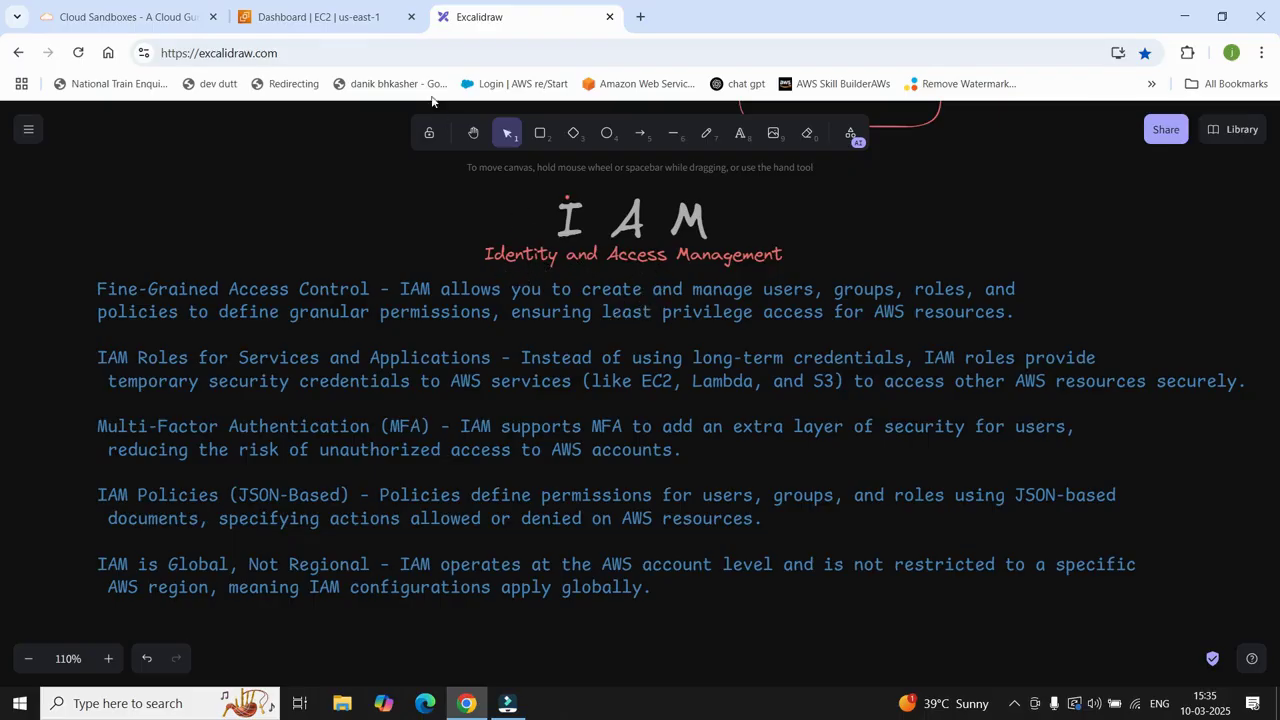
Step: Switch from the Excalidraw IAM notes to the AWS EC2 Dashboard (us-east-1) tab
{"action": "left_click", "coordinate": [316, 15]}
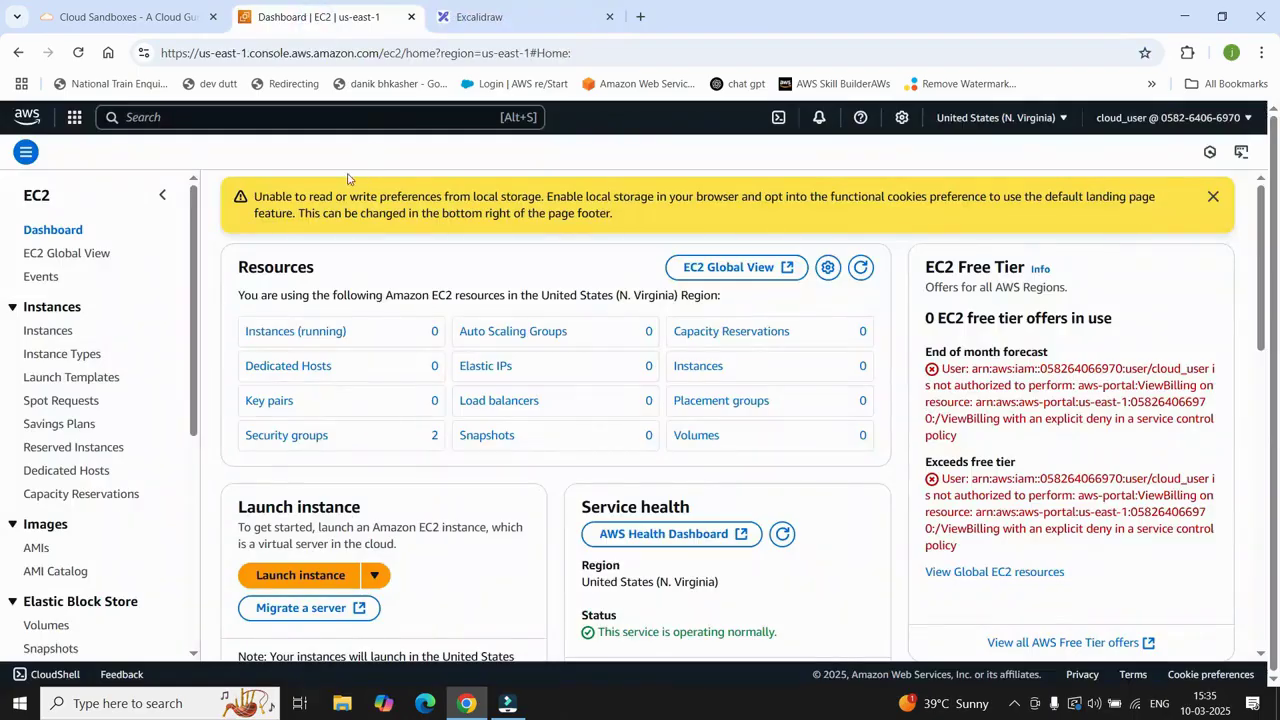
Step: Find IAM through console search, open its Users list, and begin a new user
{"action": "left_click", "coordinate": [183, 117]}
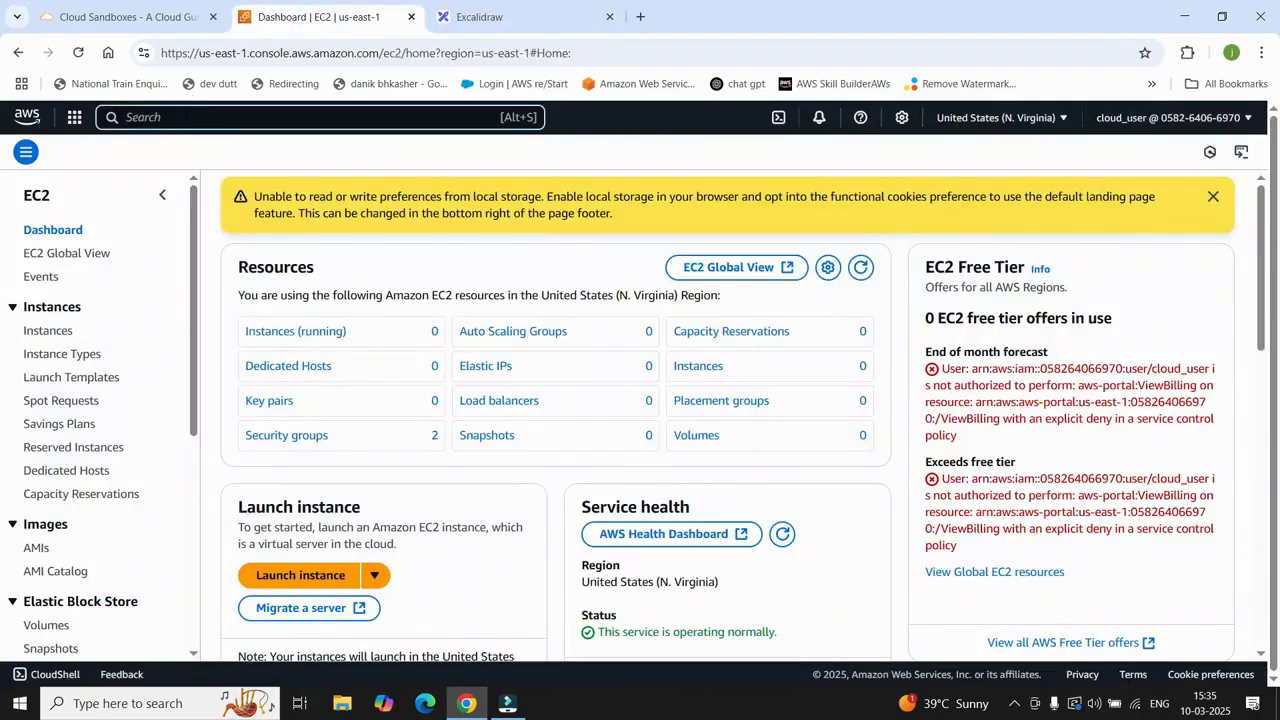
{"action": "type", "text": "IAM"}
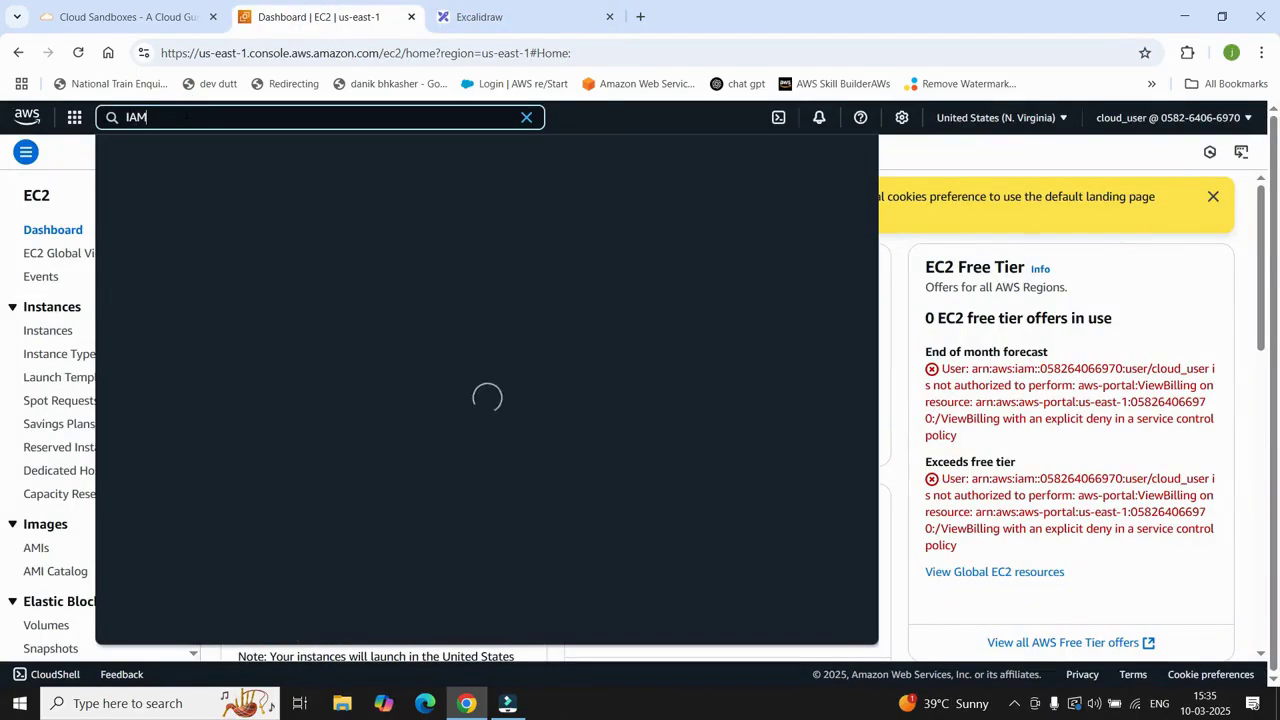
{"action": "mouse_move", "coordinate": [360, 210]}
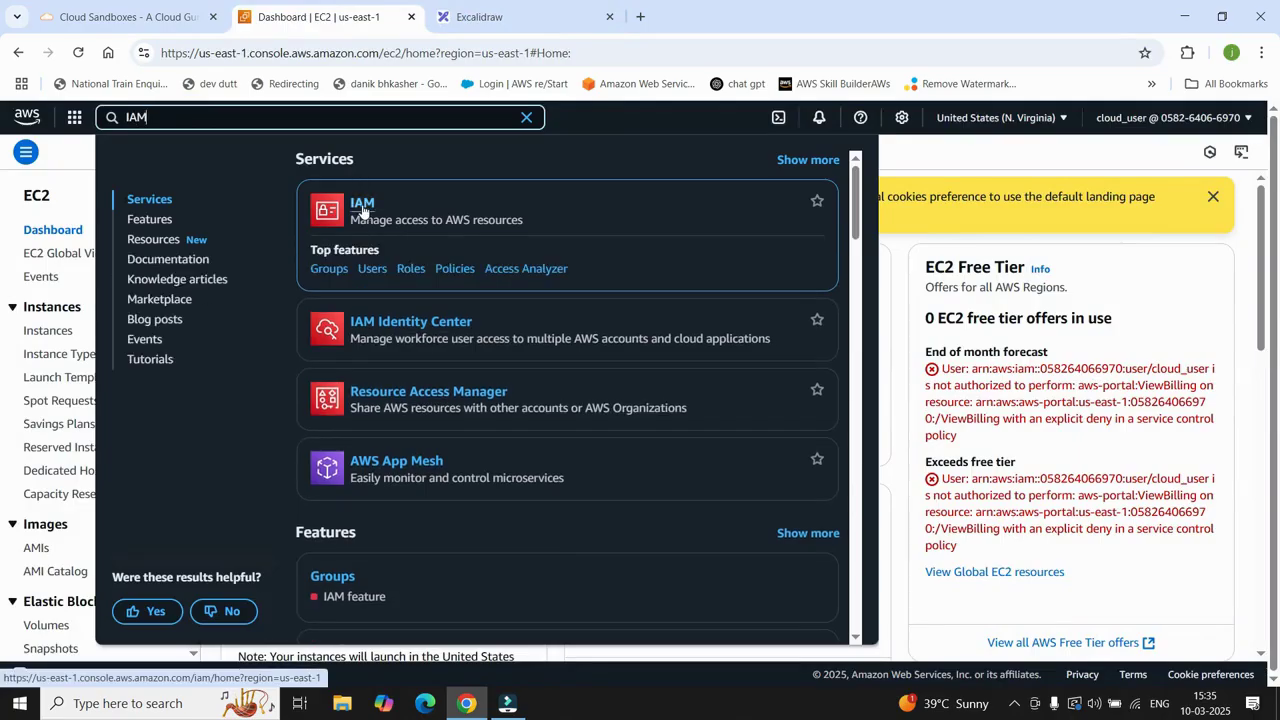
{"action": "left_click", "coordinate": [362, 206]}
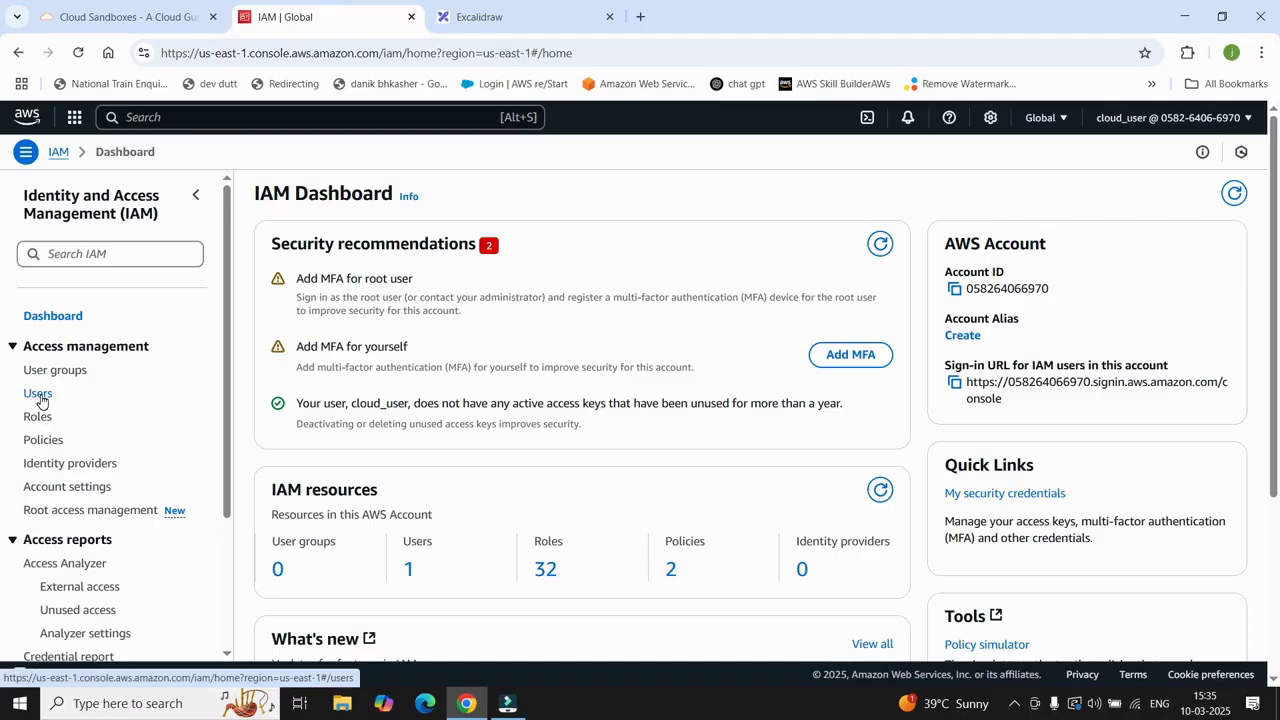
{"action": "left_click", "coordinate": [39, 396]}
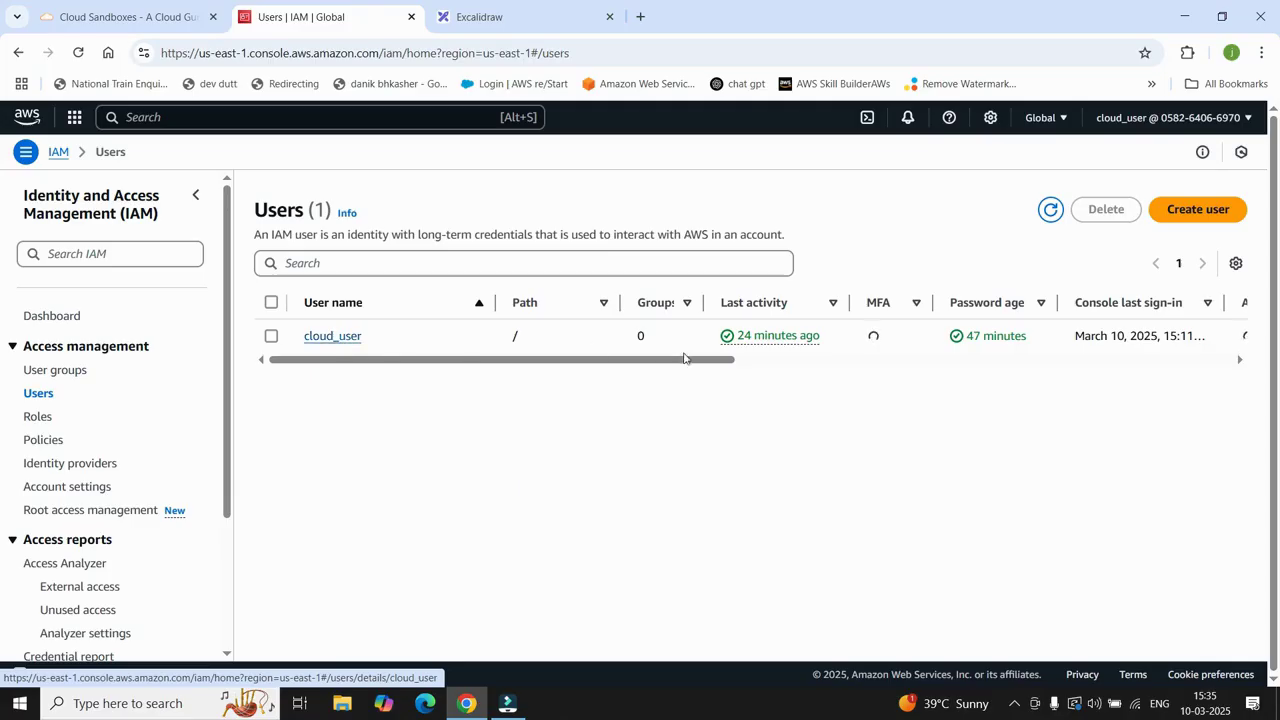
{"action": "left_click", "coordinate": [1196, 219]}
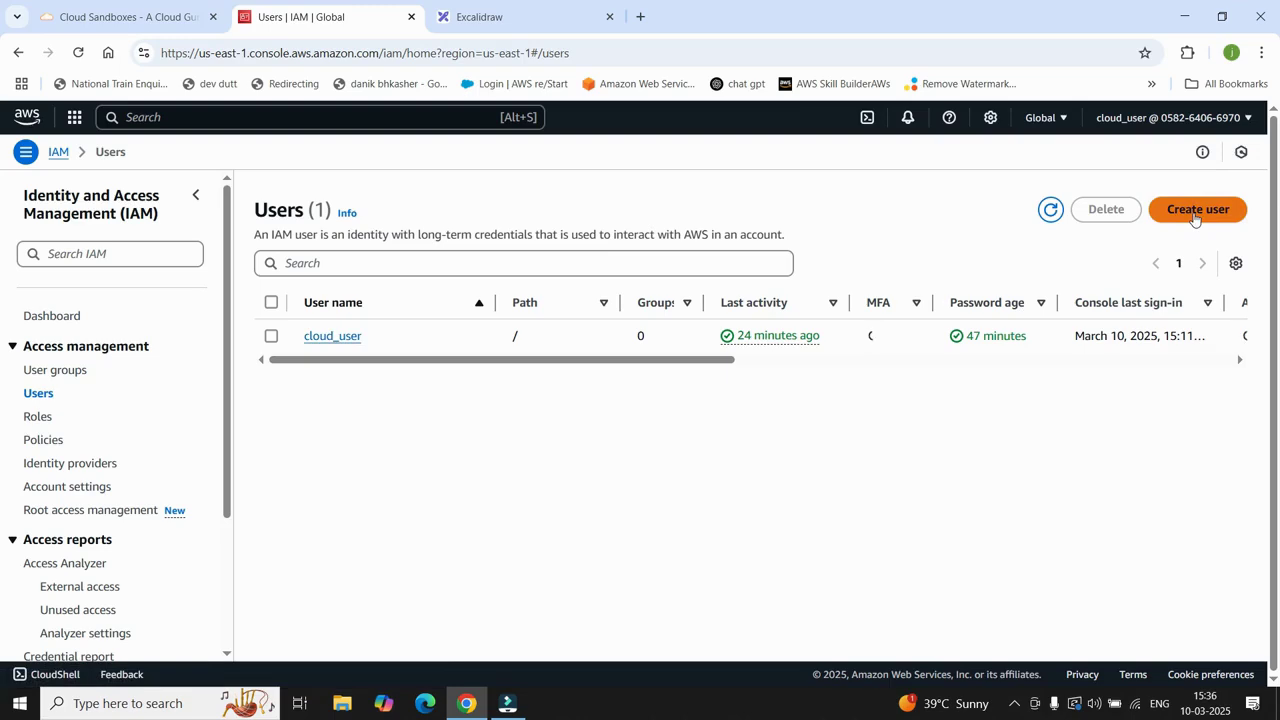
Step: Start a new IAM user named 'Test'
{"action": "left_click", "coordinate": [1194, 218]}
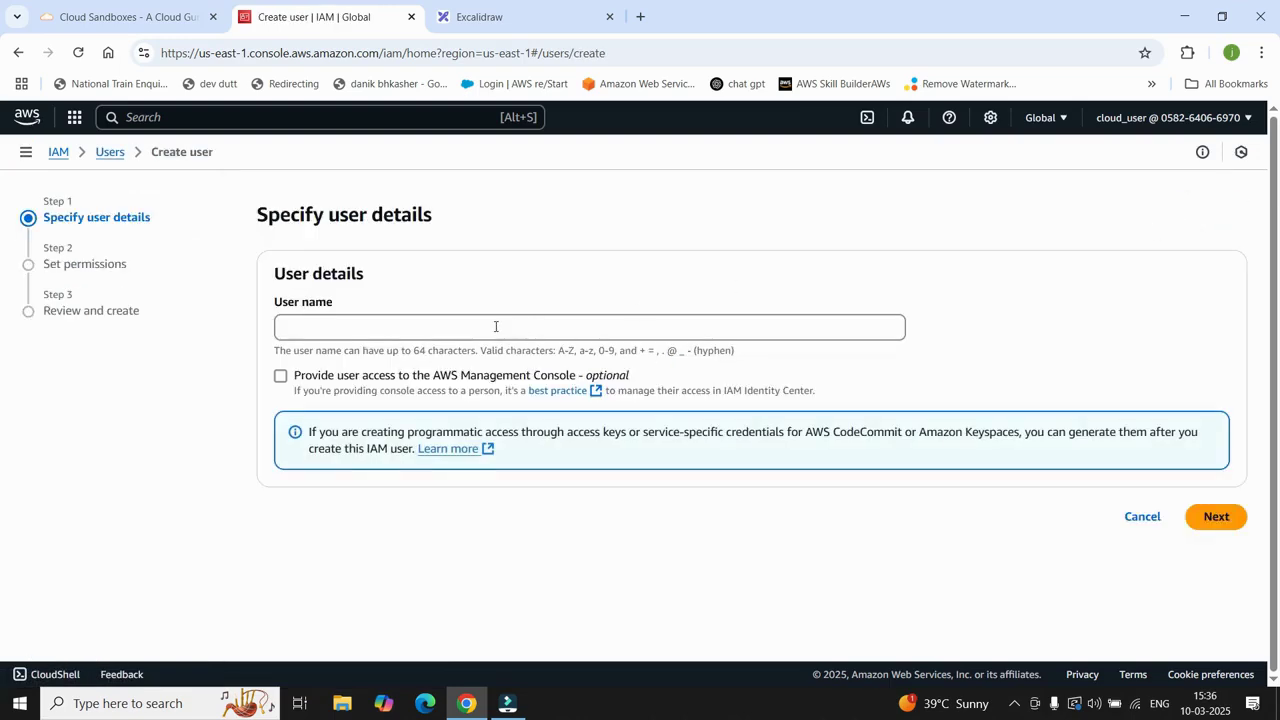
{"action": "left_click", "coordinate": [495, 326]}
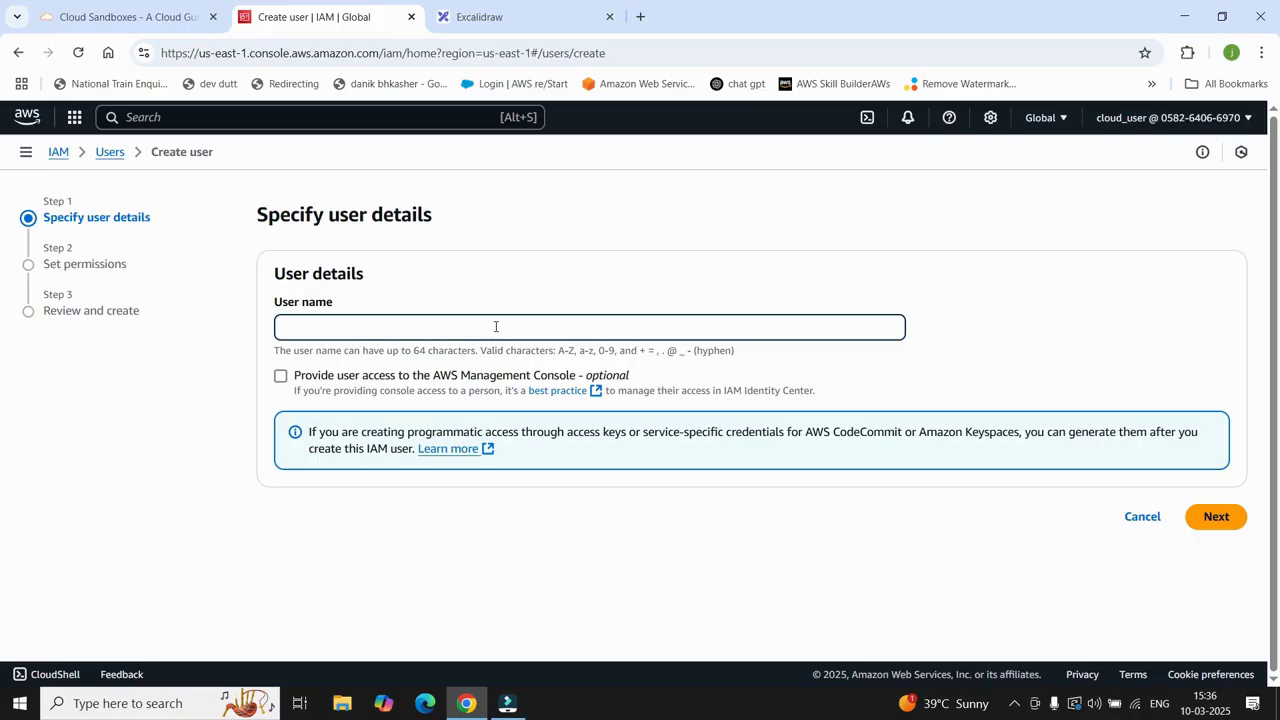
{"action": "type", "text": "Test"}
Step: Give Test console access with a custom password, revealing the entered password
{"action": "left_click", "coordinate": [281, 377]}
{"action": "scroll", "coordinate": [403, 383], "scroll_direction": "down", "scroll_amount": 1}
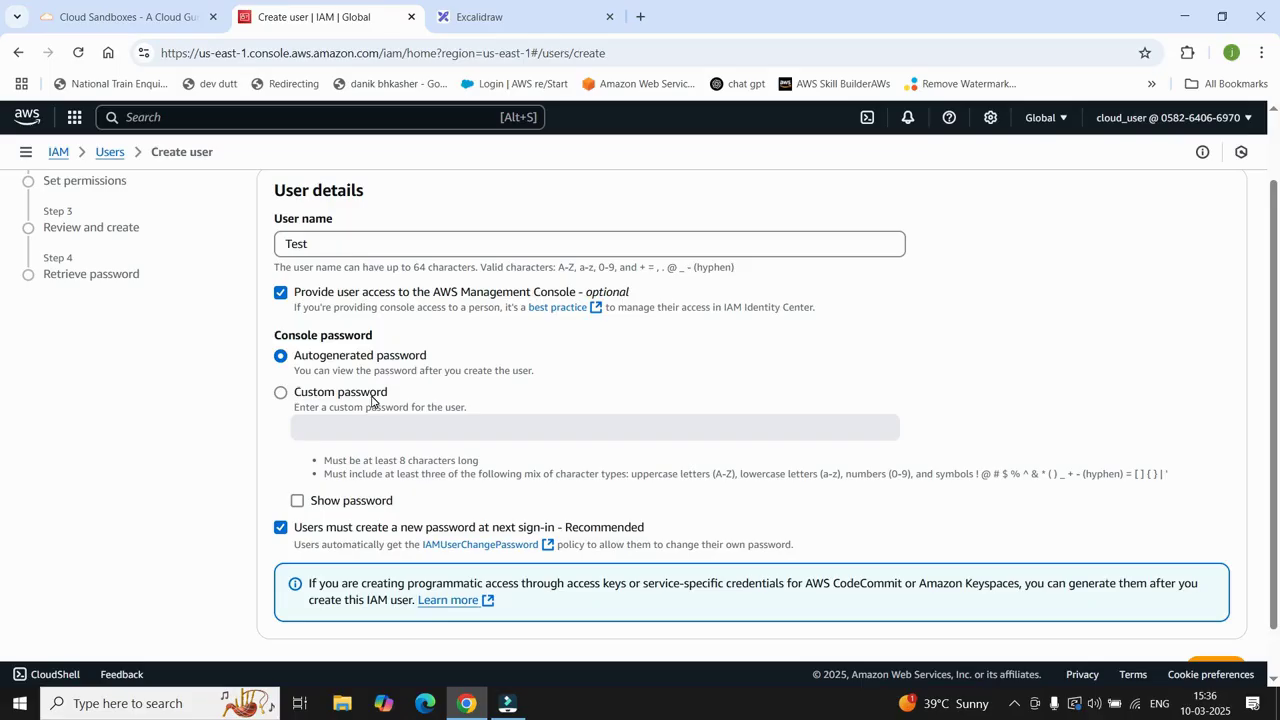
{"action": "left_click", "coordinate": [336, 400]}
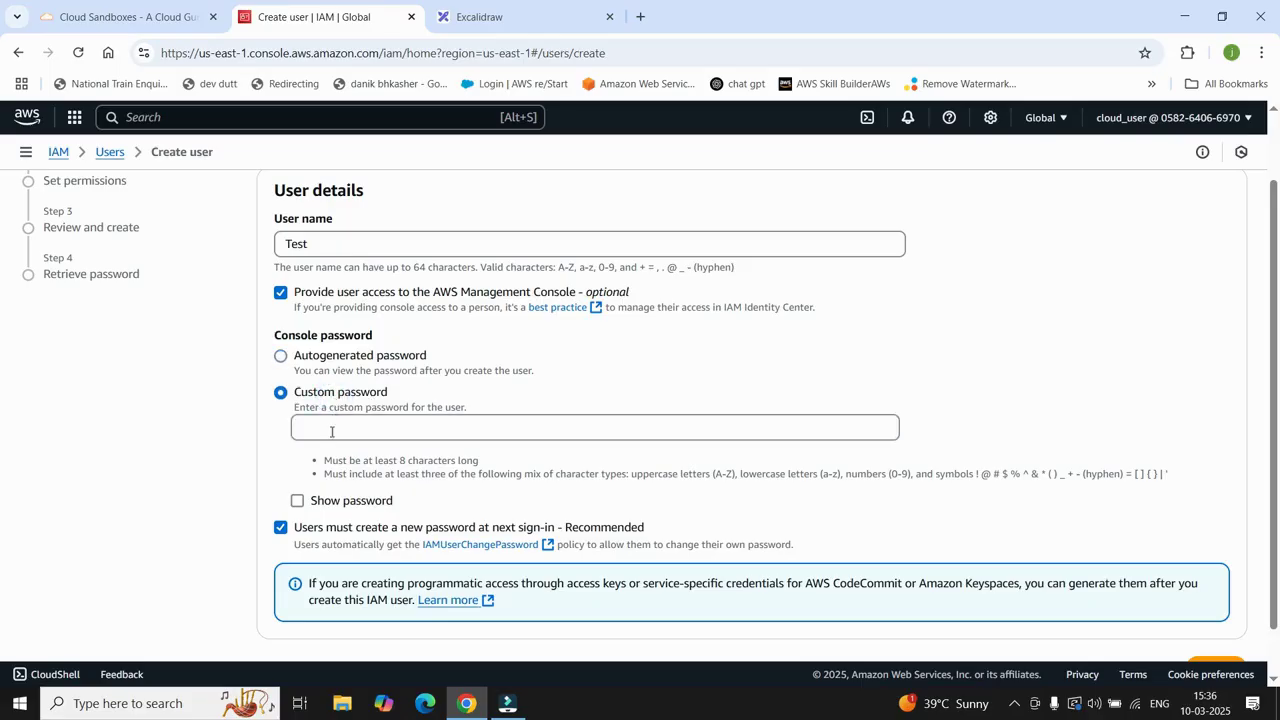
{"action": "left_click", "coordinate": [331, 432]}
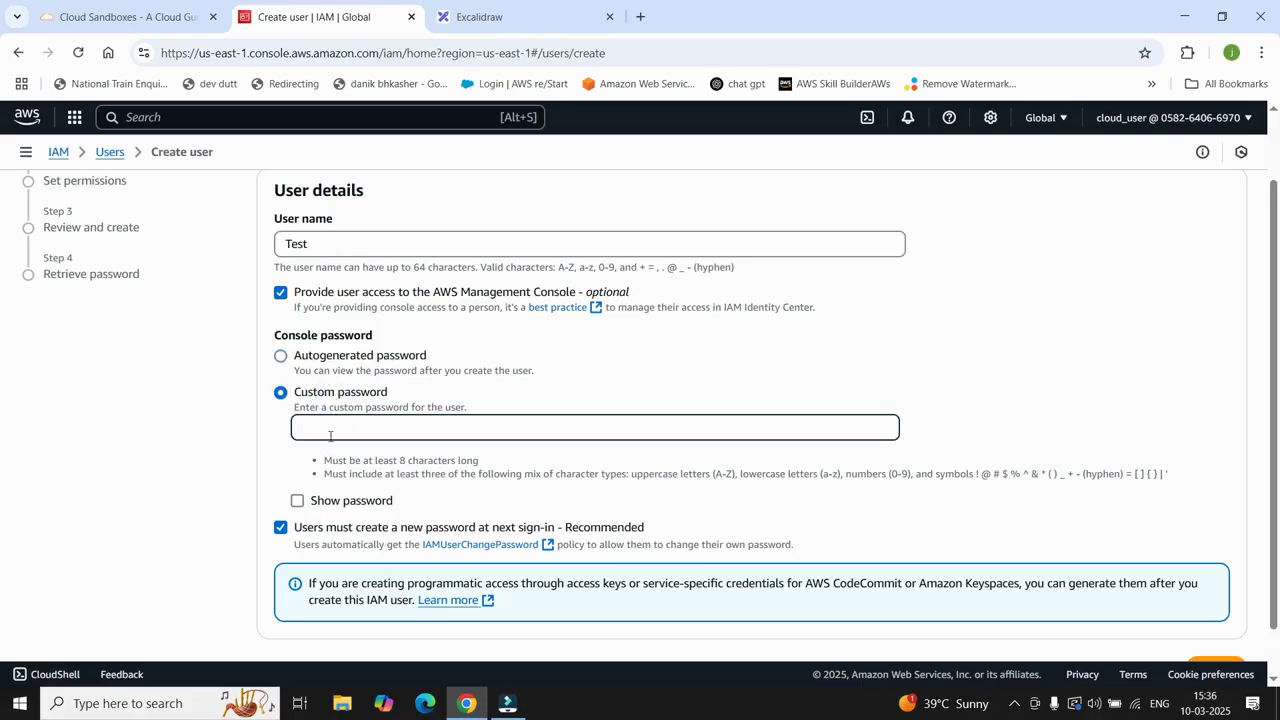
{"action": "type", "text": "***"}
{"action": "left_click", "coordinate": [328, 500]}
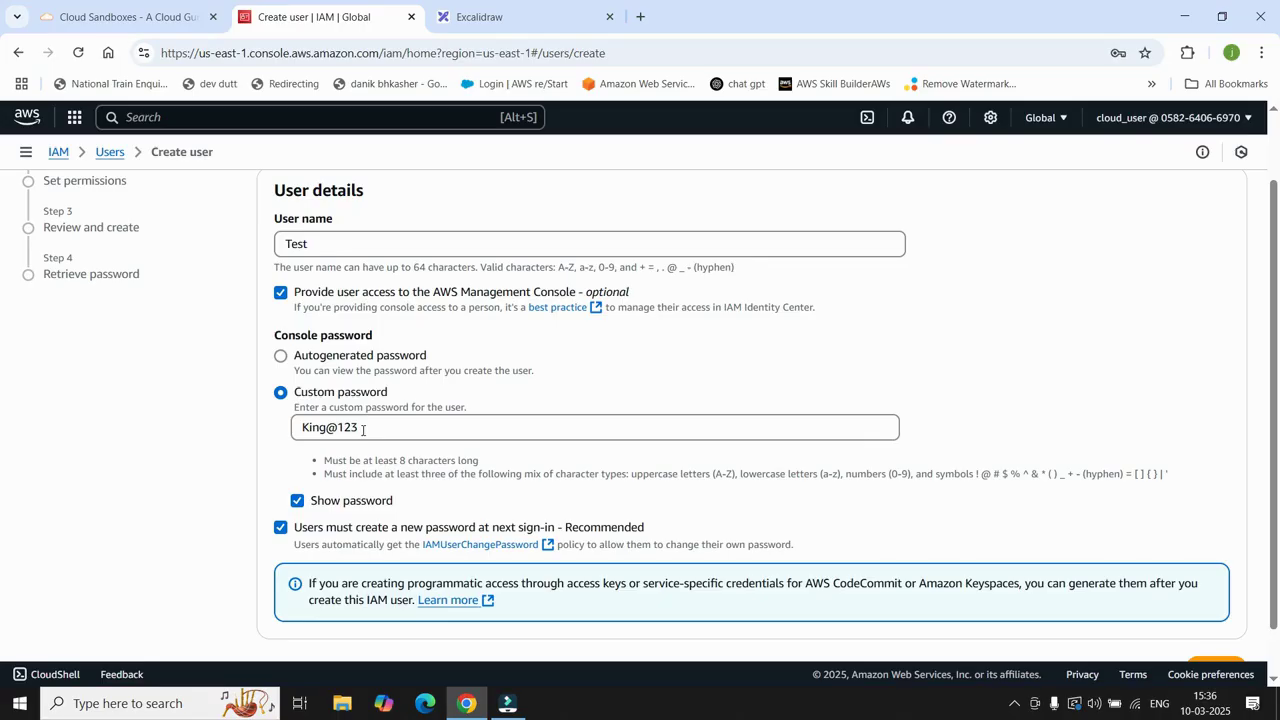
Step: Turn off the forced password change at sign-in and continue to permissions
{"action": "scroll", "coordinate": [363, 430], "scroll_direction": "down", "scroll_amount": 1}
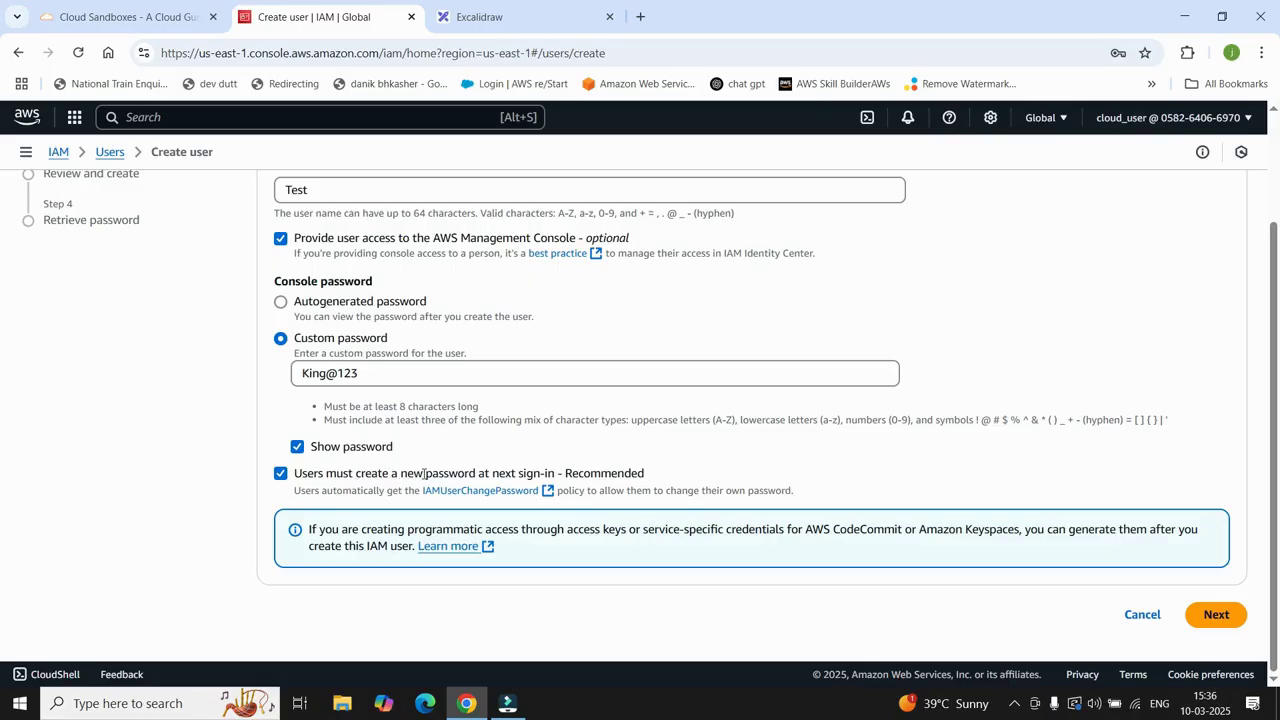
{"action": "left_click", "coordinate": [282, 475]}
{"action": "left_click", "coordinate": [281, 474]}
{"action": "left_click", "coordinate": [281, 474]}
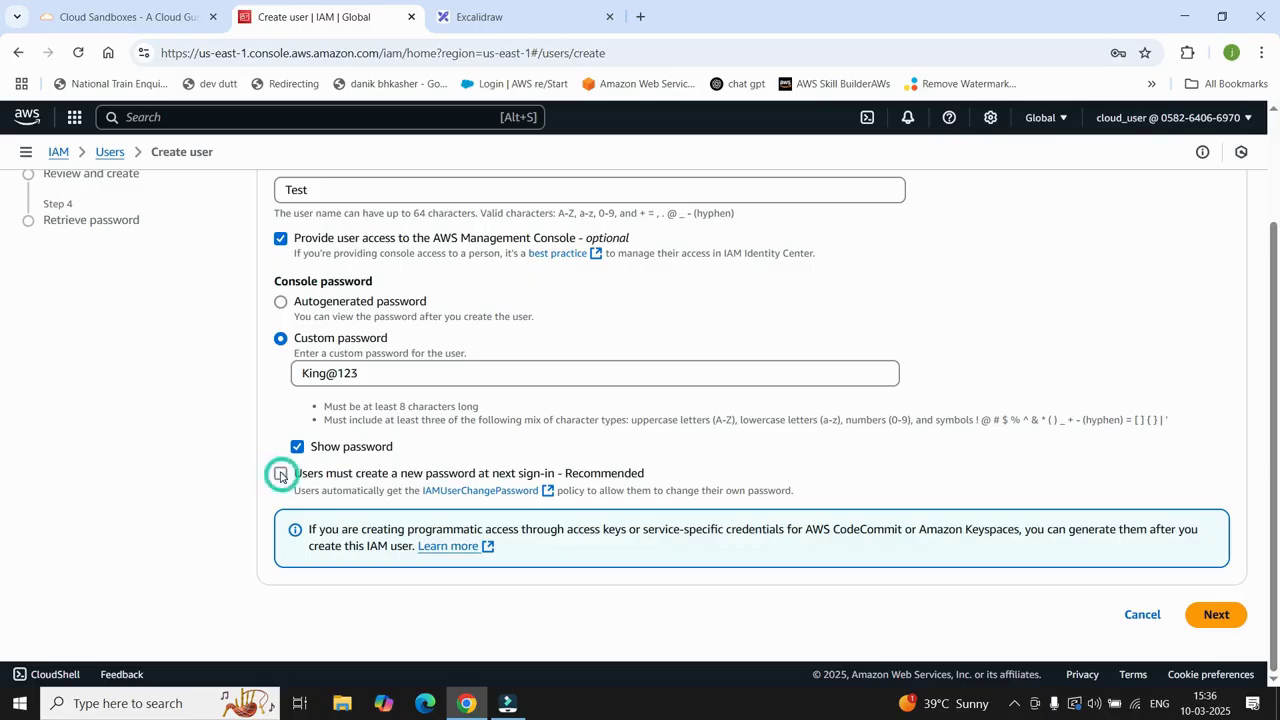
{"action": "left_click", "coordinate": [281, 474]}
{"action": "left_click_drag", "start_coordinate": [430, 473], "coordinate": [500, 478]}
{"action": "left_click", "coordinate": [532, 477]}
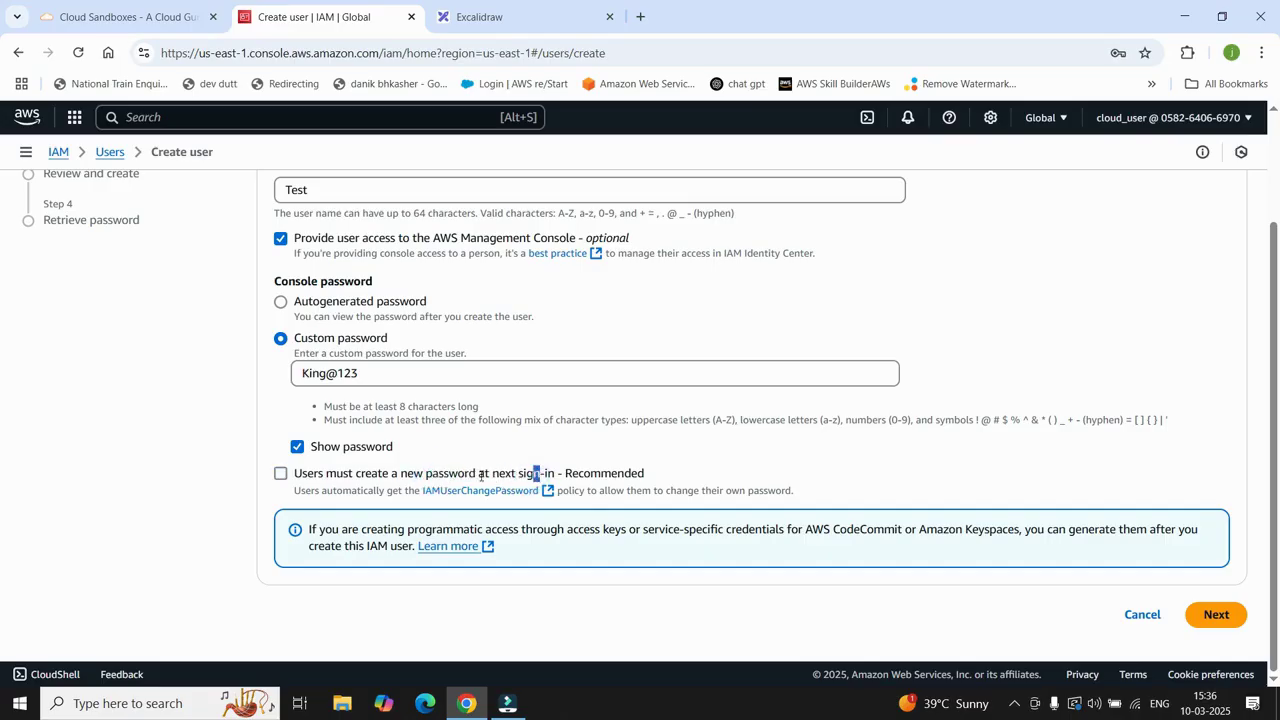
{"action": "left_click", "coordinate": [1224, 621]}
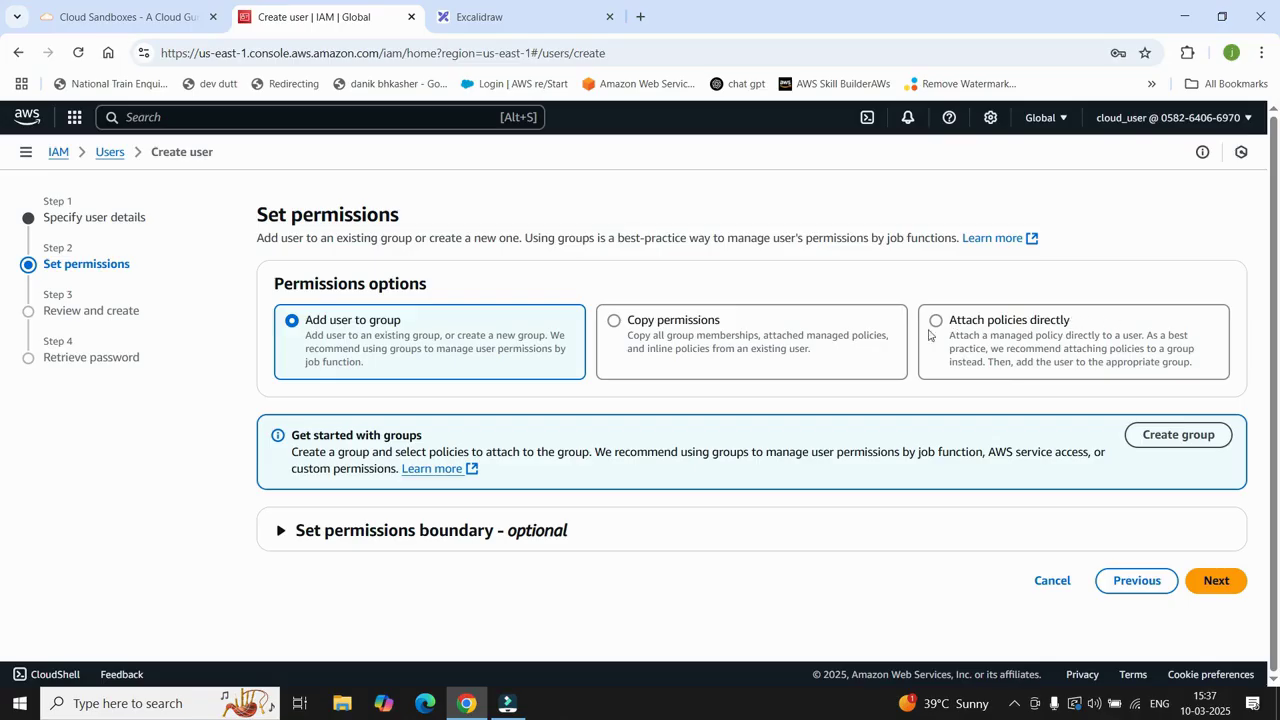
Step: Attach AmazonEC2FullAccess directly to user Test, filtering the policy list by 'ec2'
{"action": "left_click", "coordinate": [991, 332]}
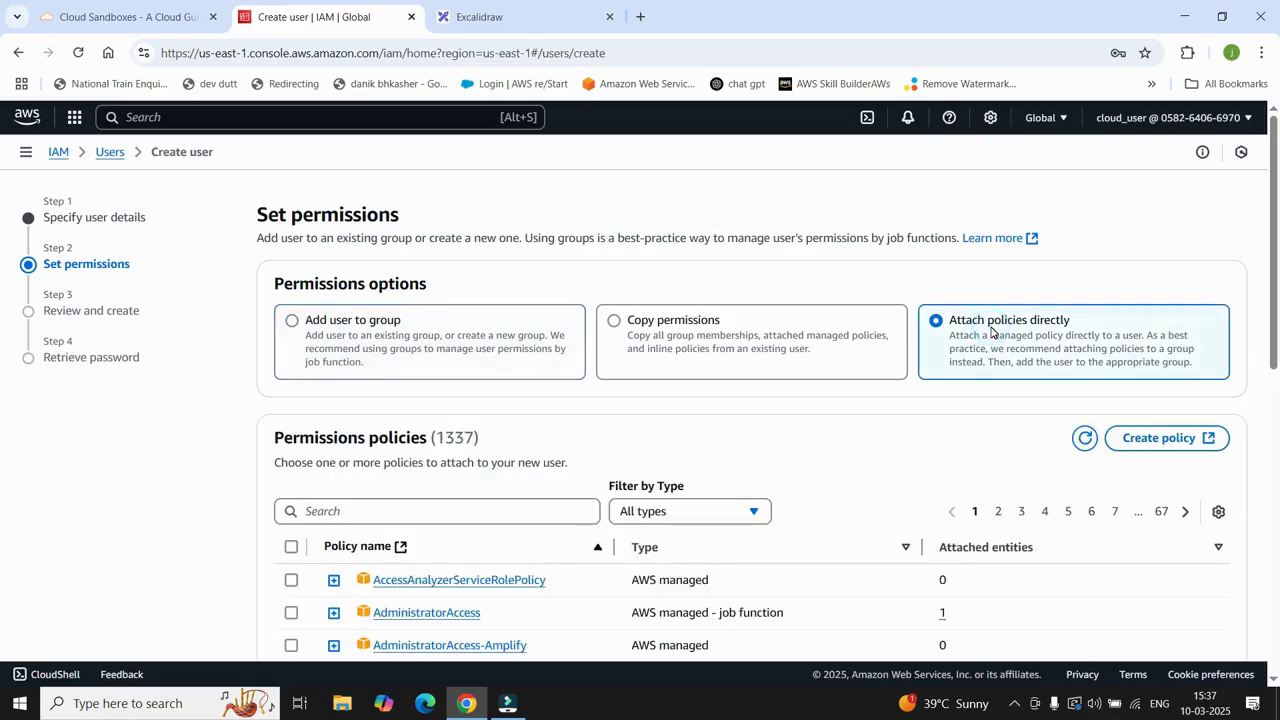
{"action": "scroll", "coordinate": [385, 511], "scroll_direction": "down", "scroll_amount": 1}
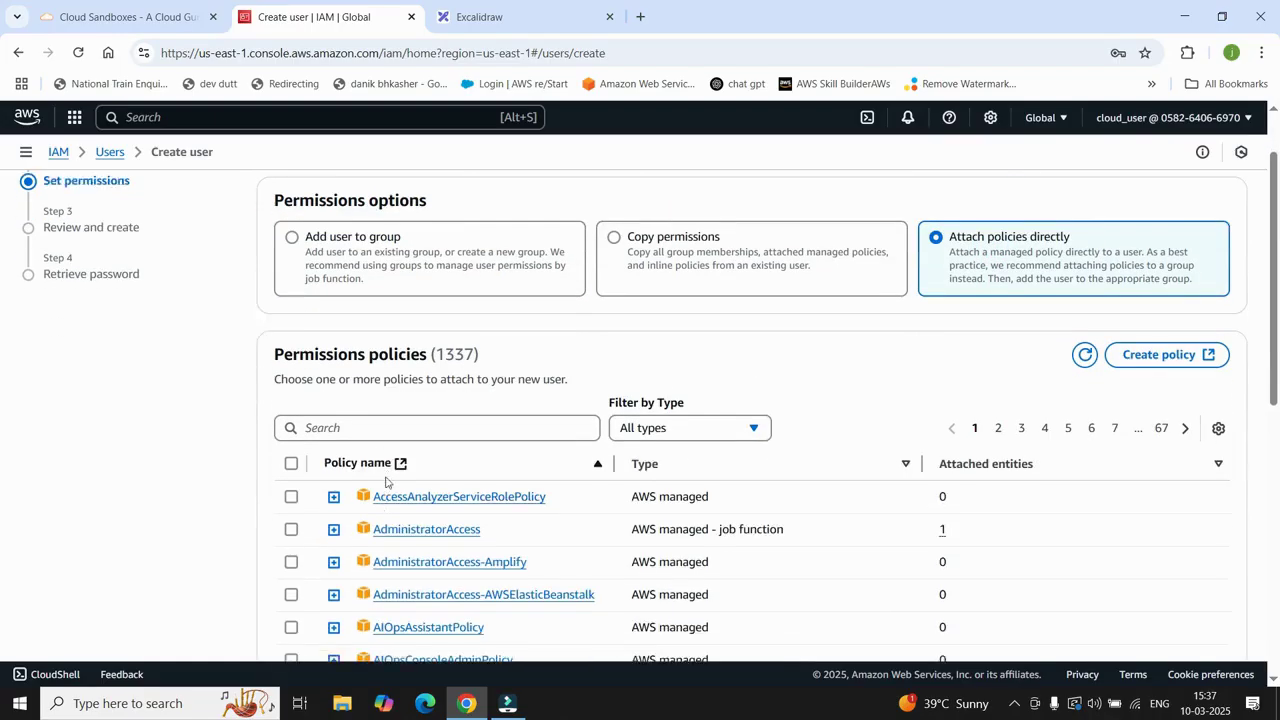
{"action": "left_click", "coordinate": [376, 431]}
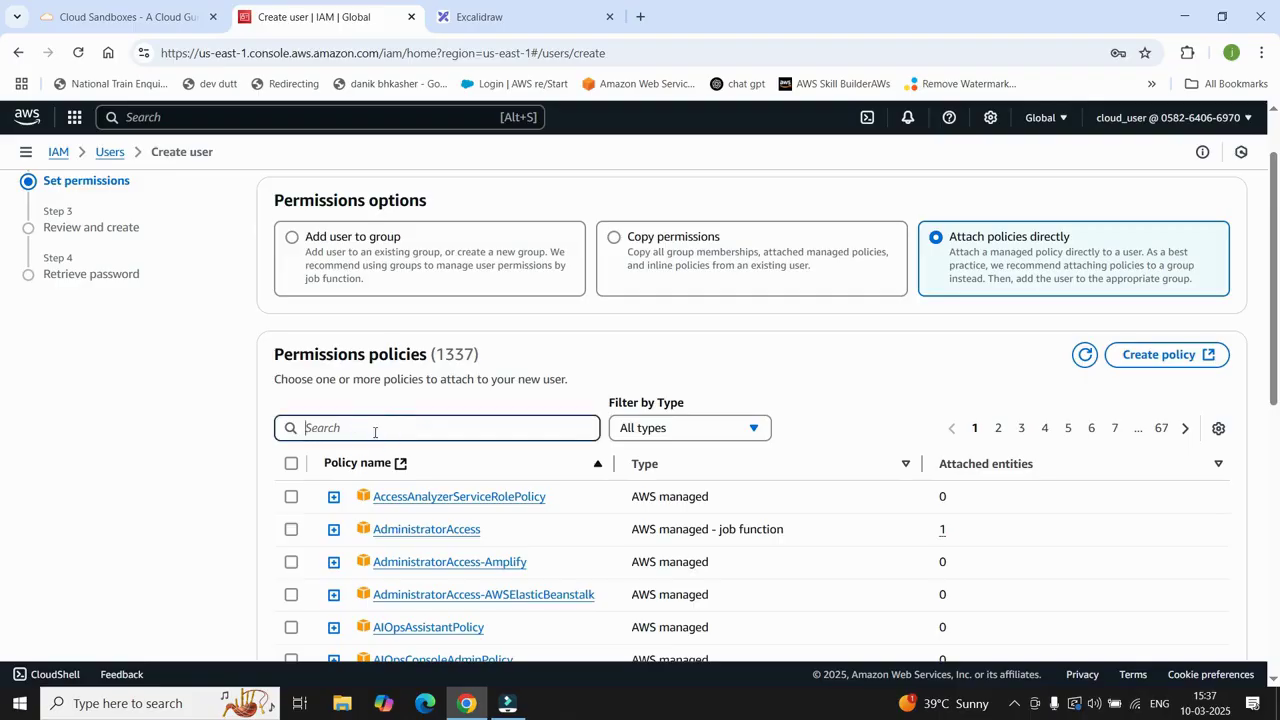
{"action": "type", "text": "ec2"}
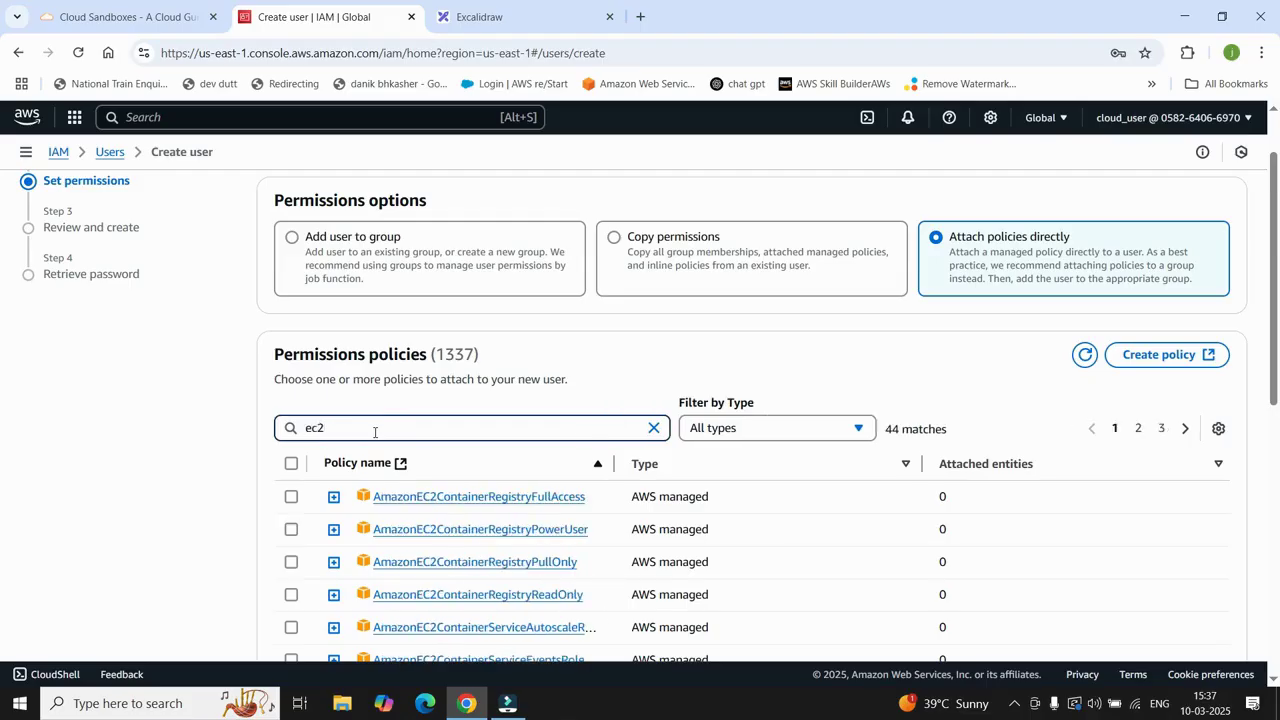
{"action": "scroll", "coordinate": [375, 432], "scroll_direction": "down", "scroll_amount": 1}
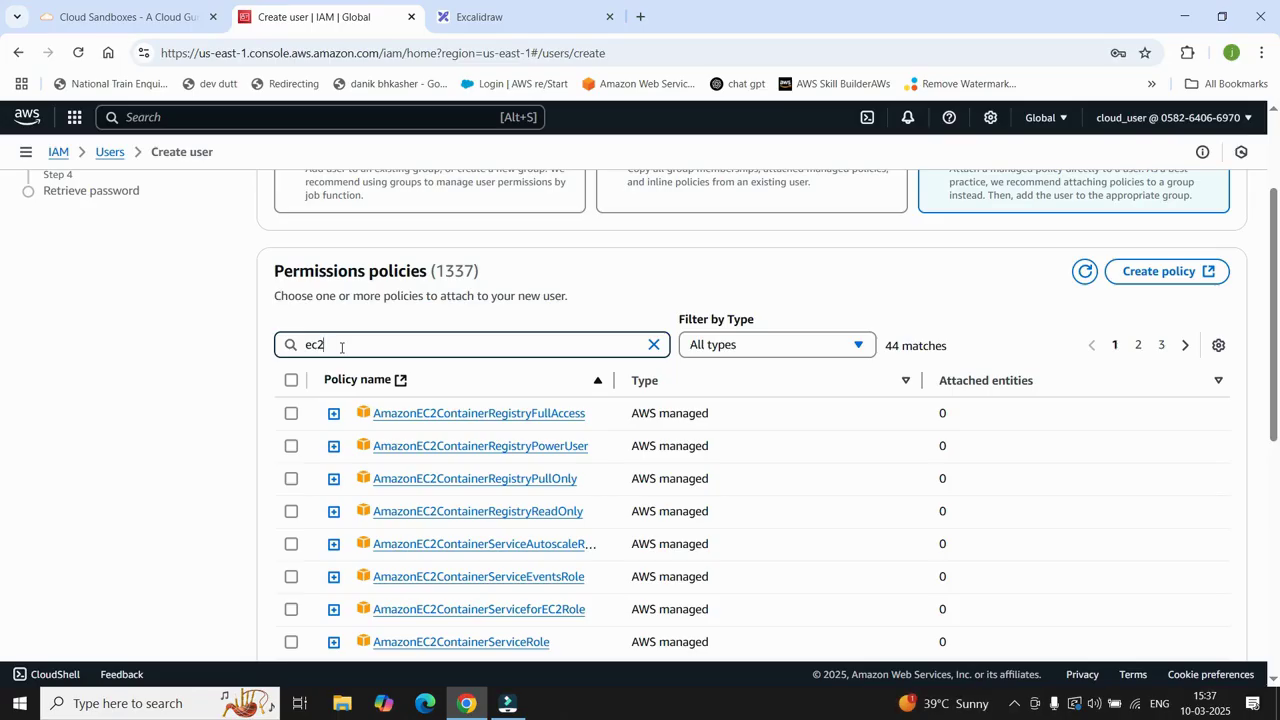
{"action": "scroll", "coordinate": [341, 347], "scroll_direction": "down", "scroll_amount": 1}
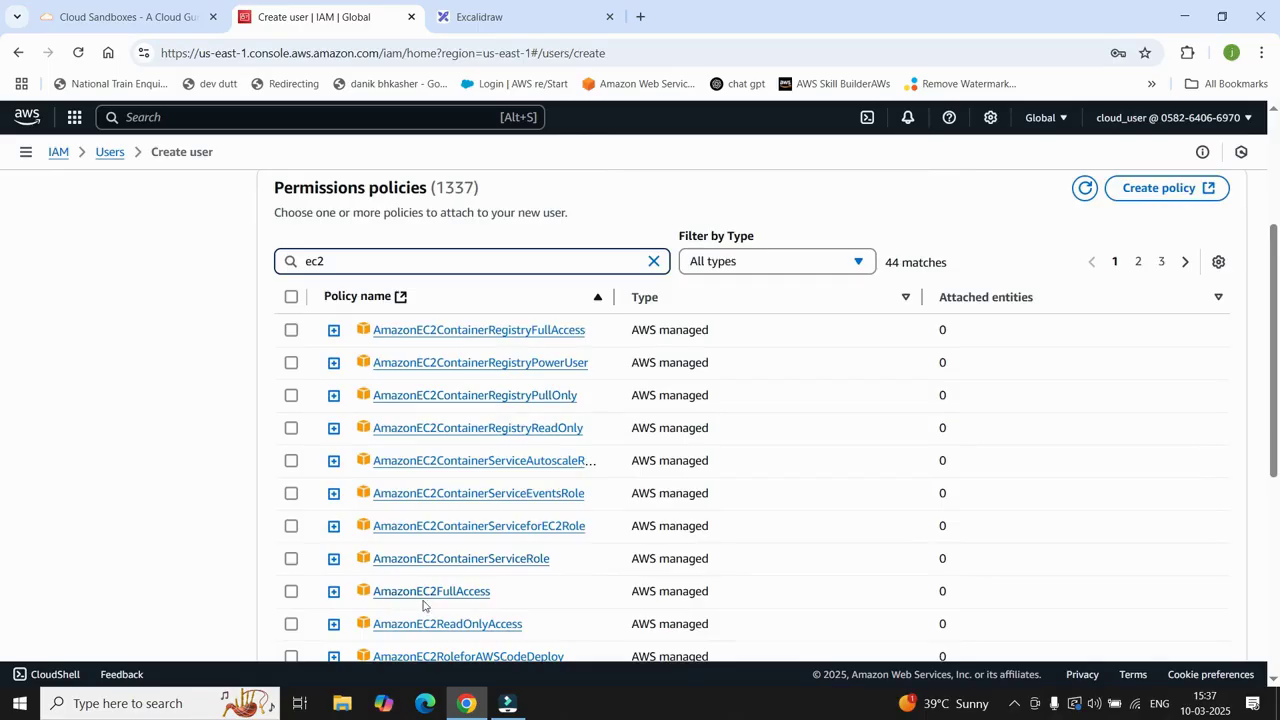
{"action": "left_click", "coordinate": [291, 592]}
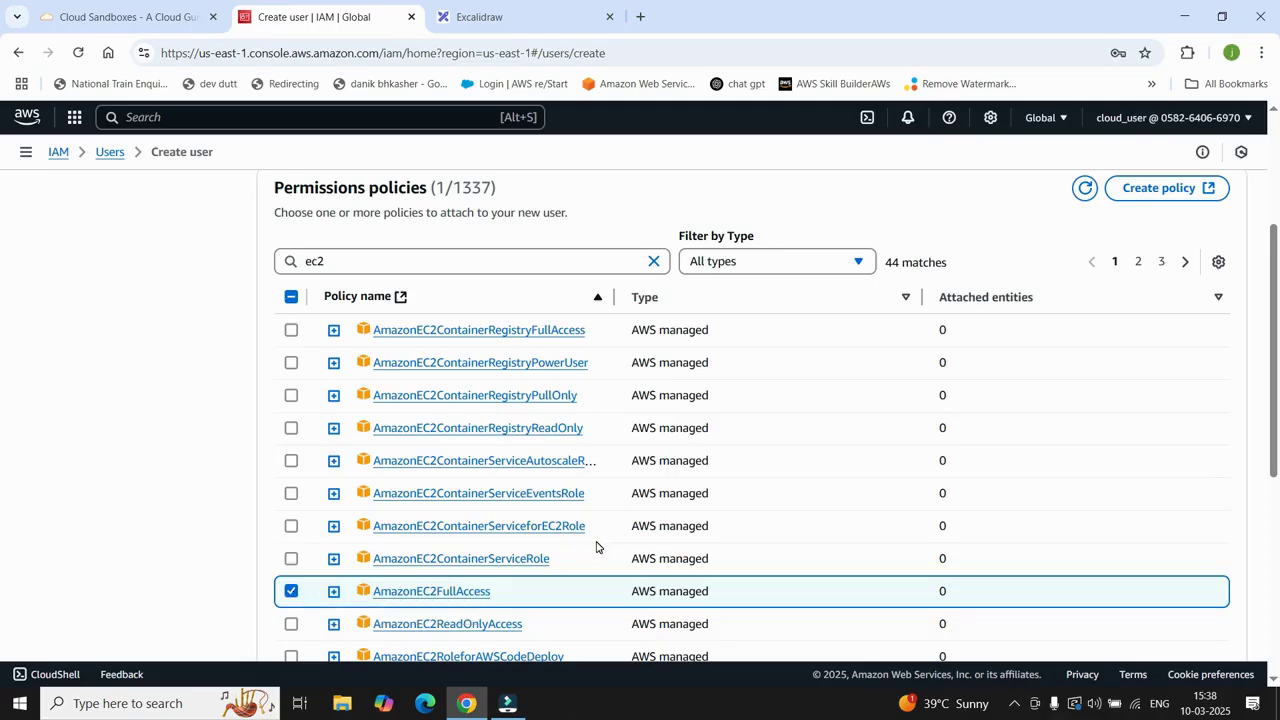
{"action": "scroll", "coordinate": [596, 546], "scroll_direction": "down", "scroll_amount": 5}
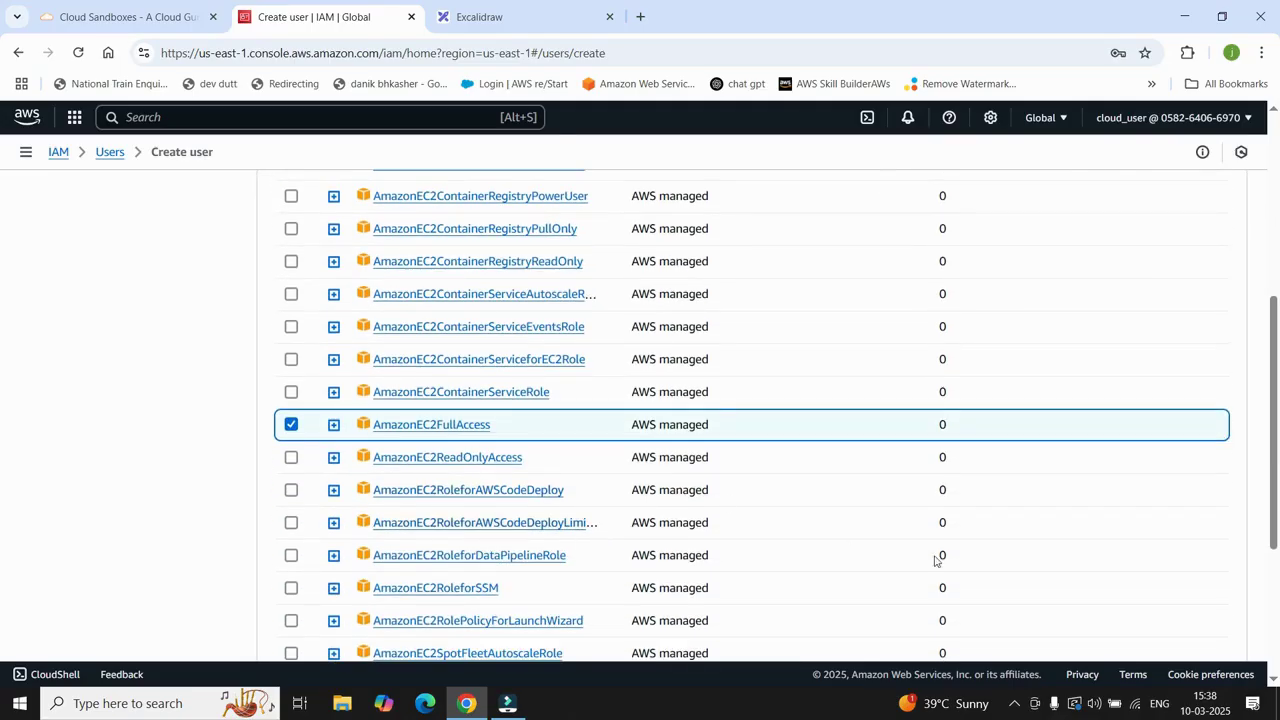
Step: Create user Test, copy its console sign-in URL, and open a new incognito window
{"action": "left_click", "coordinate": [1218, 614]}
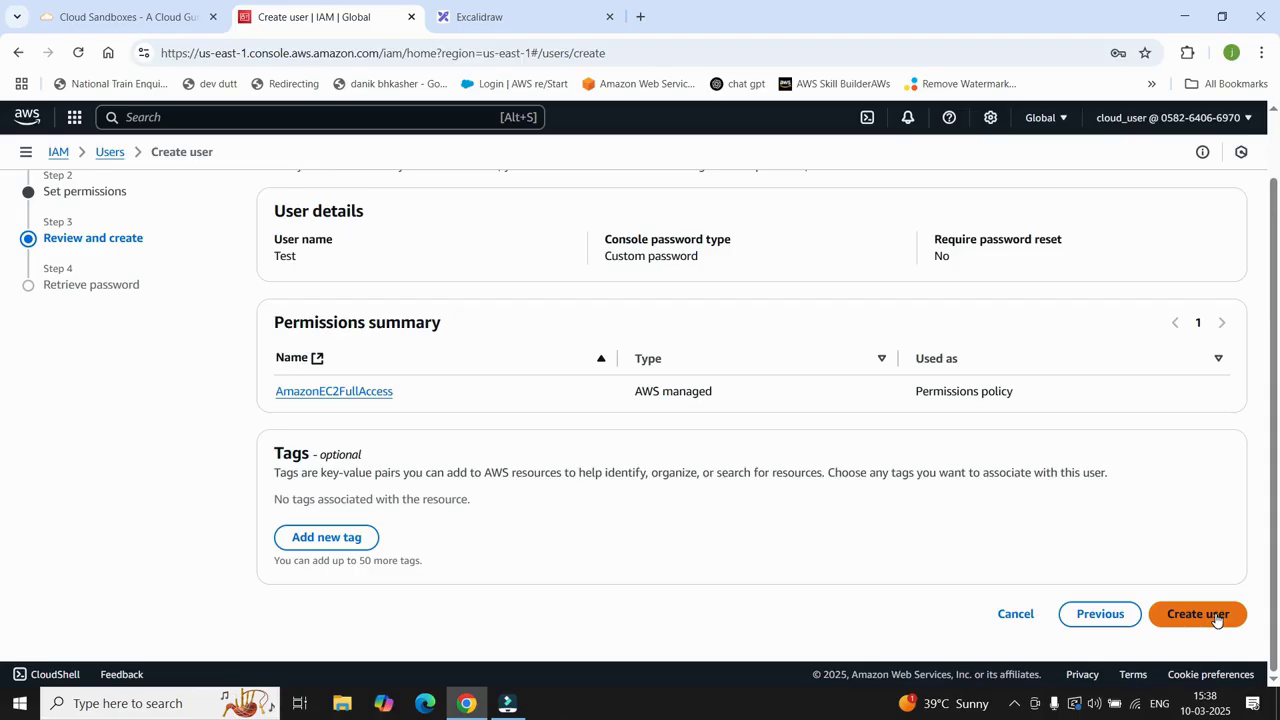
{"action": "left_click", "coordinate": [1218, 617]}
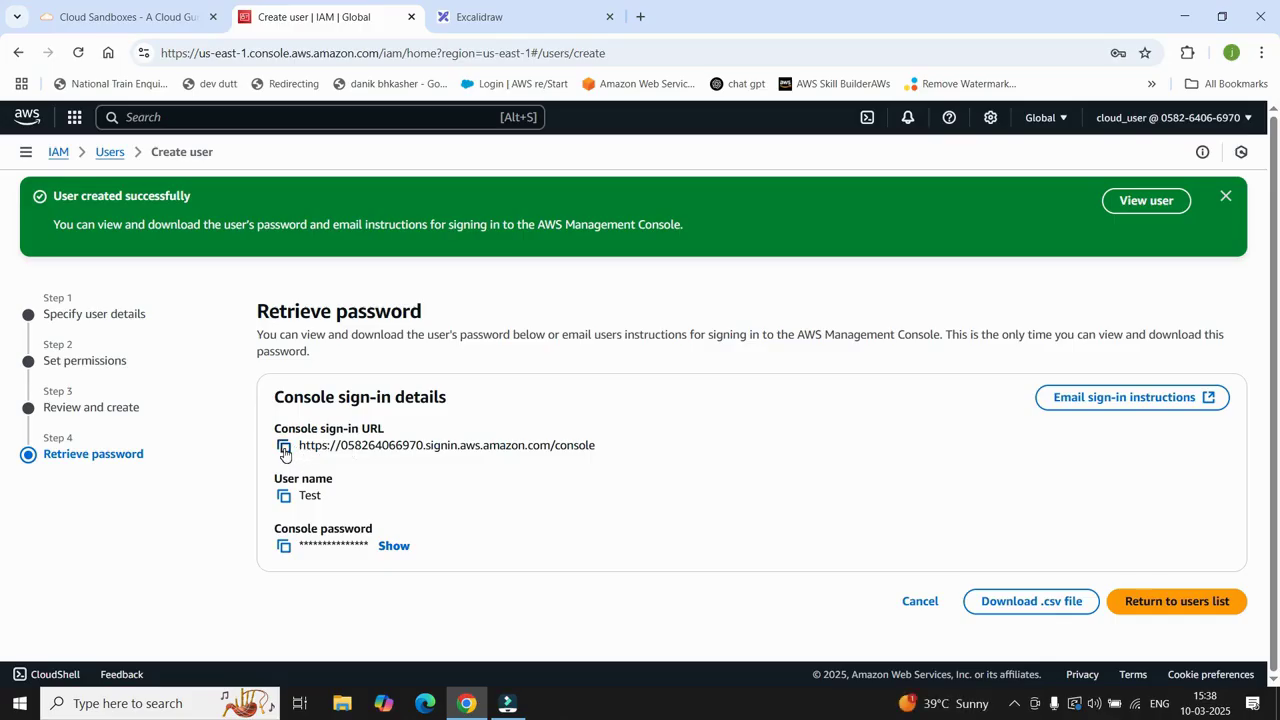
{"action": "left_click", "coordinate": [284, 448]}
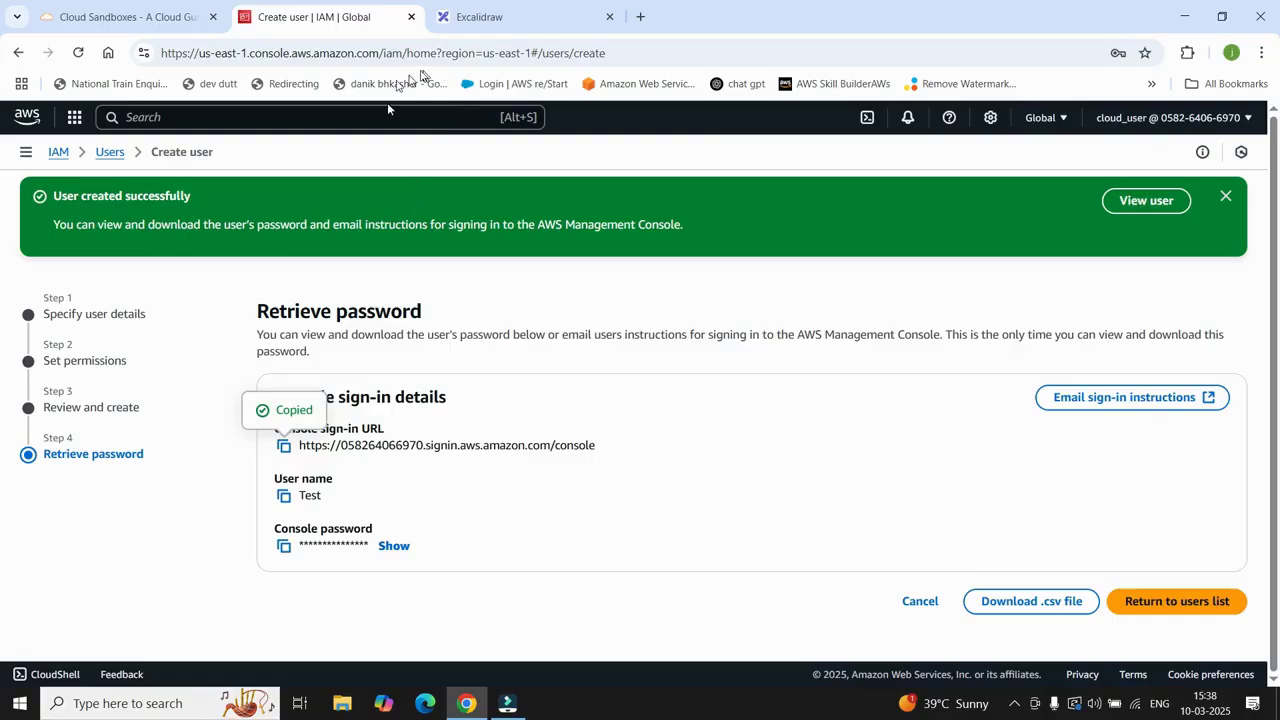
{"action": "left_click", "coordinate": [1261, 52]}
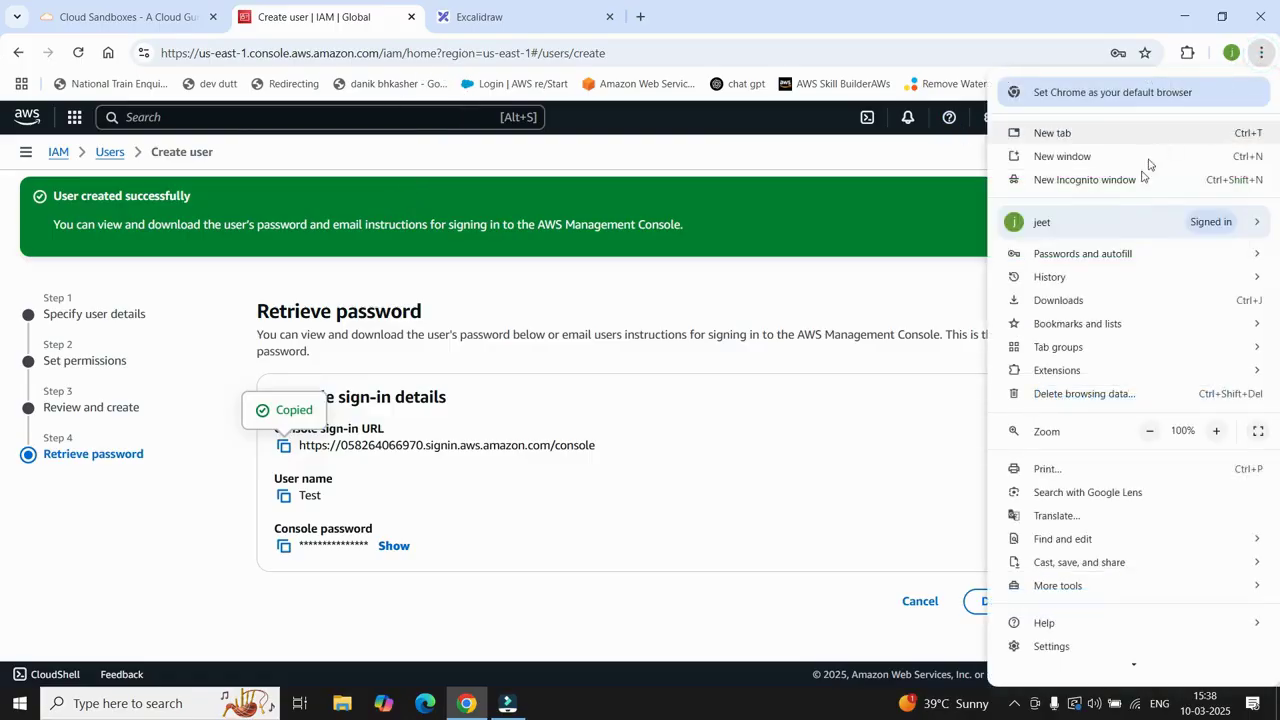
{"action": "left_click", "coordinate": [1109, 182]}
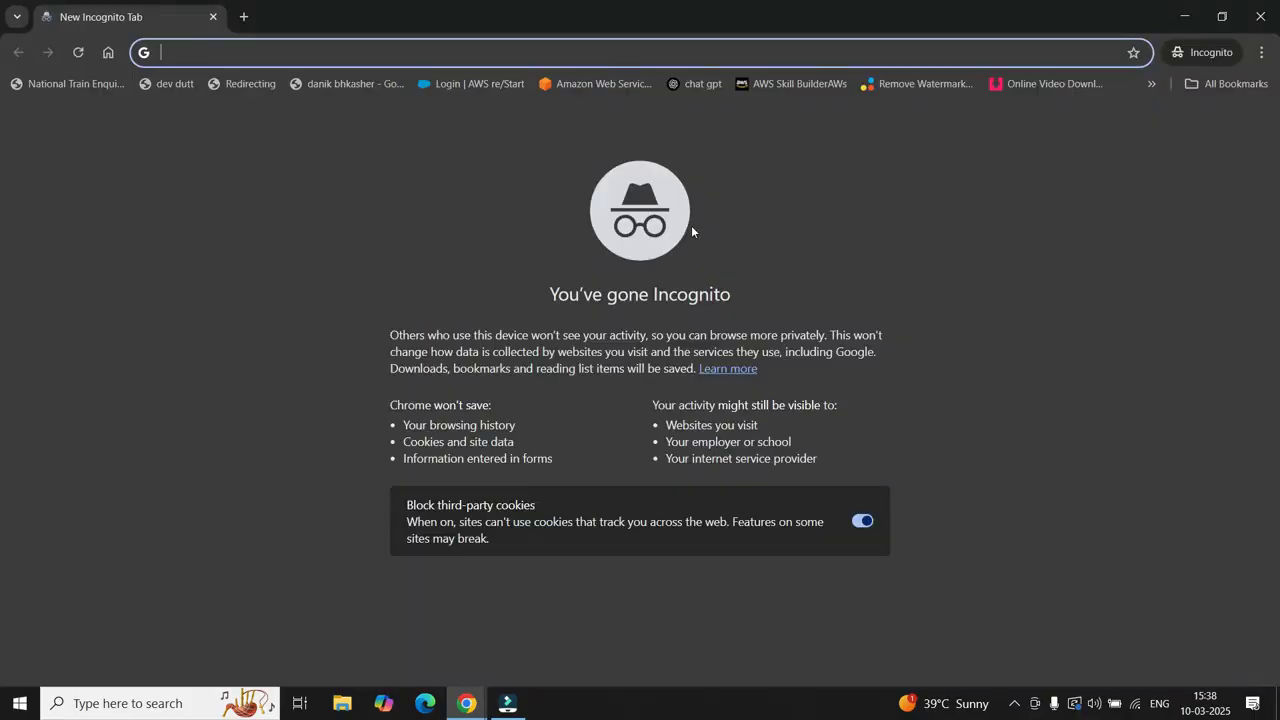
Step: Go to the copied sign-in URL and sign in as IAM user 'test' with its password
{"action": "key", "text": "ctrl+v"}
{"action": "key", "text": "Return"}
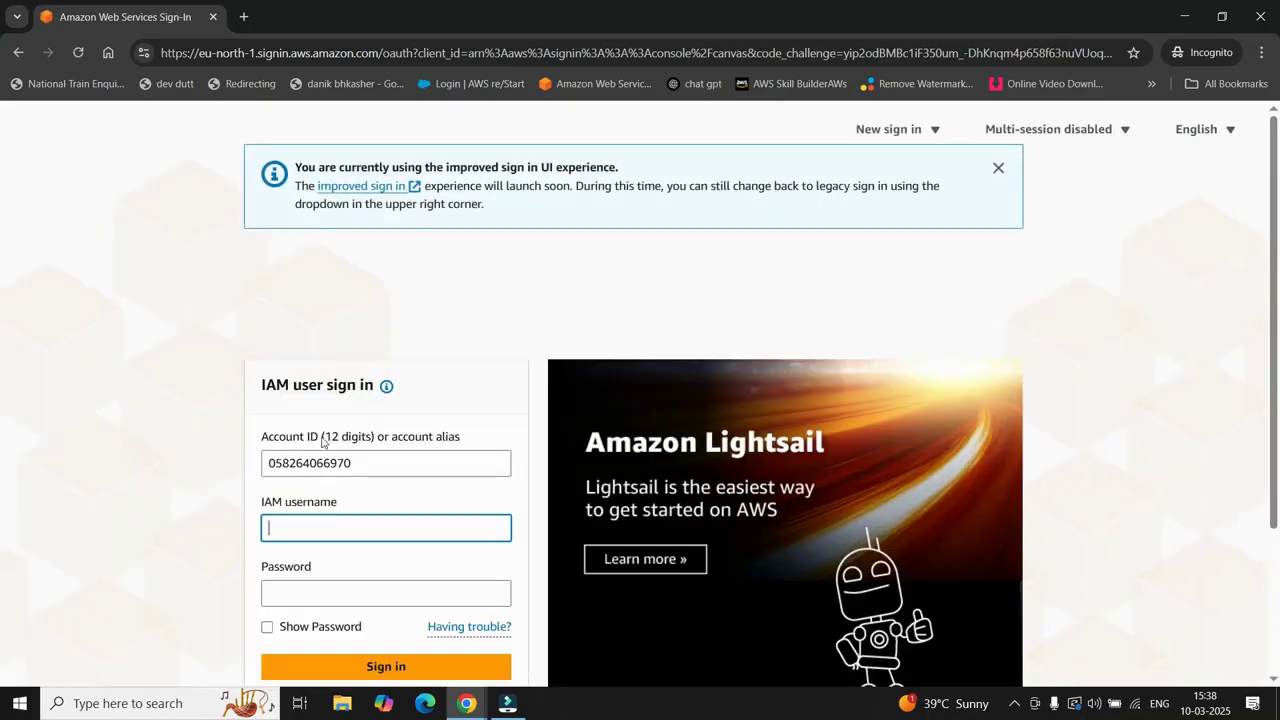
{"action": "type", "text": "test"}
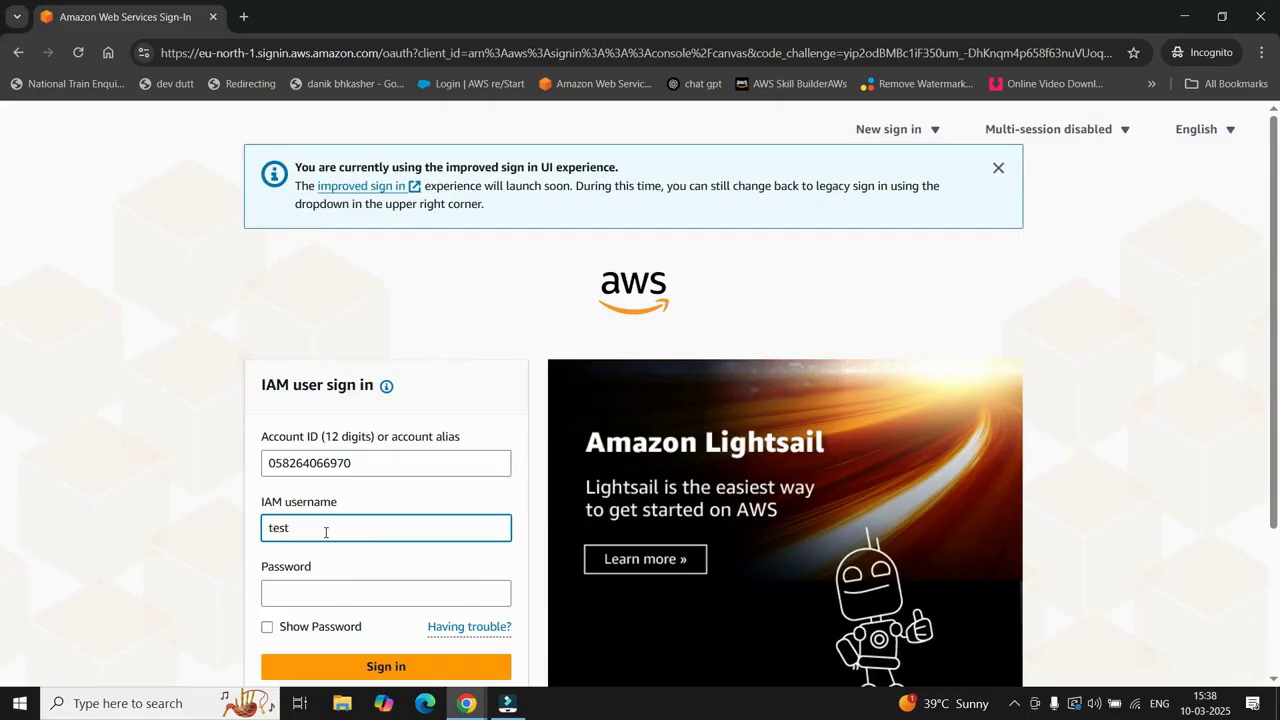
{"action": "left_click", "coordinate": [328, 597]}
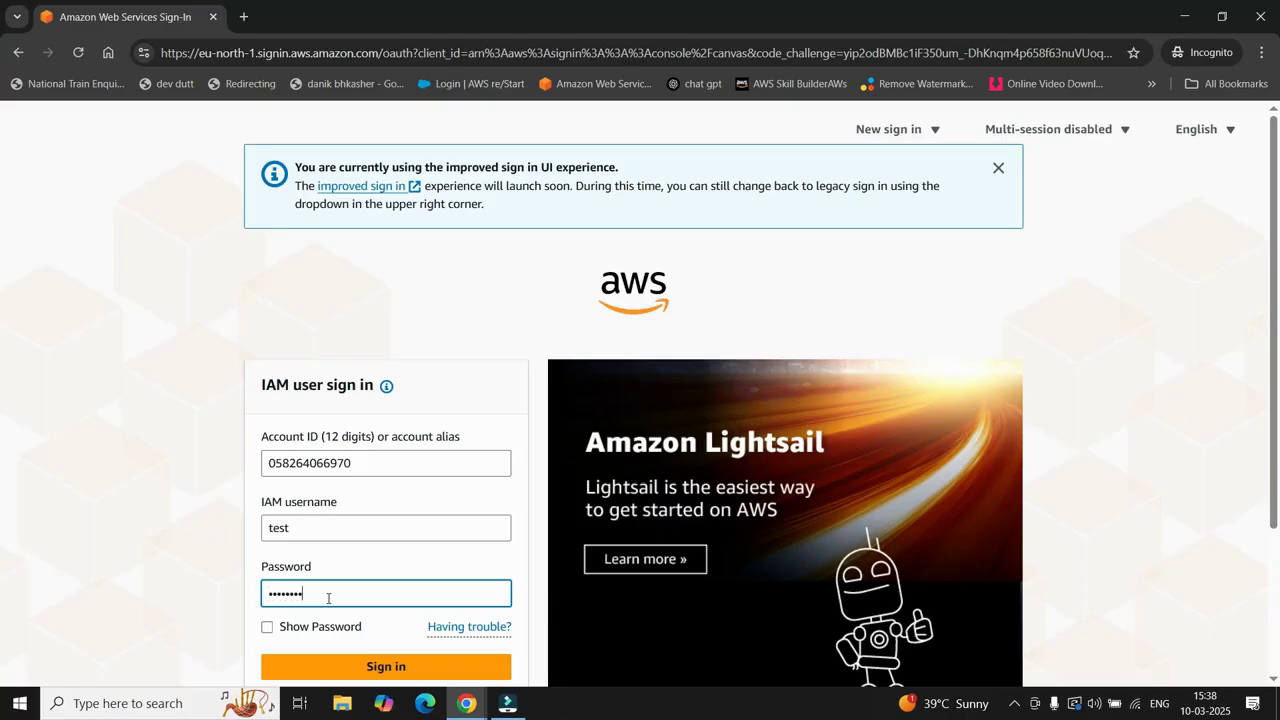
{"action": "left_click", "coordinate": [390, 666]}
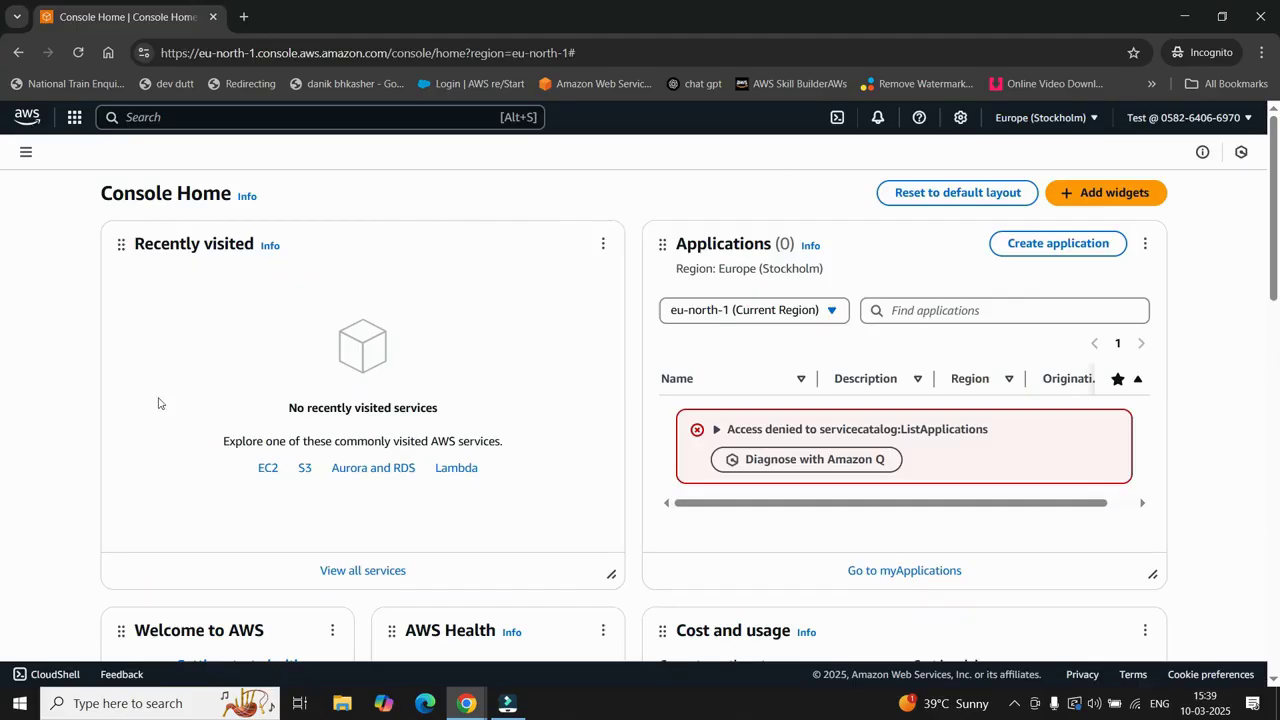
Step: Check the account menu shows user Test, then return to the main window's Create user tab
{"action": "left_click", "coordinate": [1228, 118]}
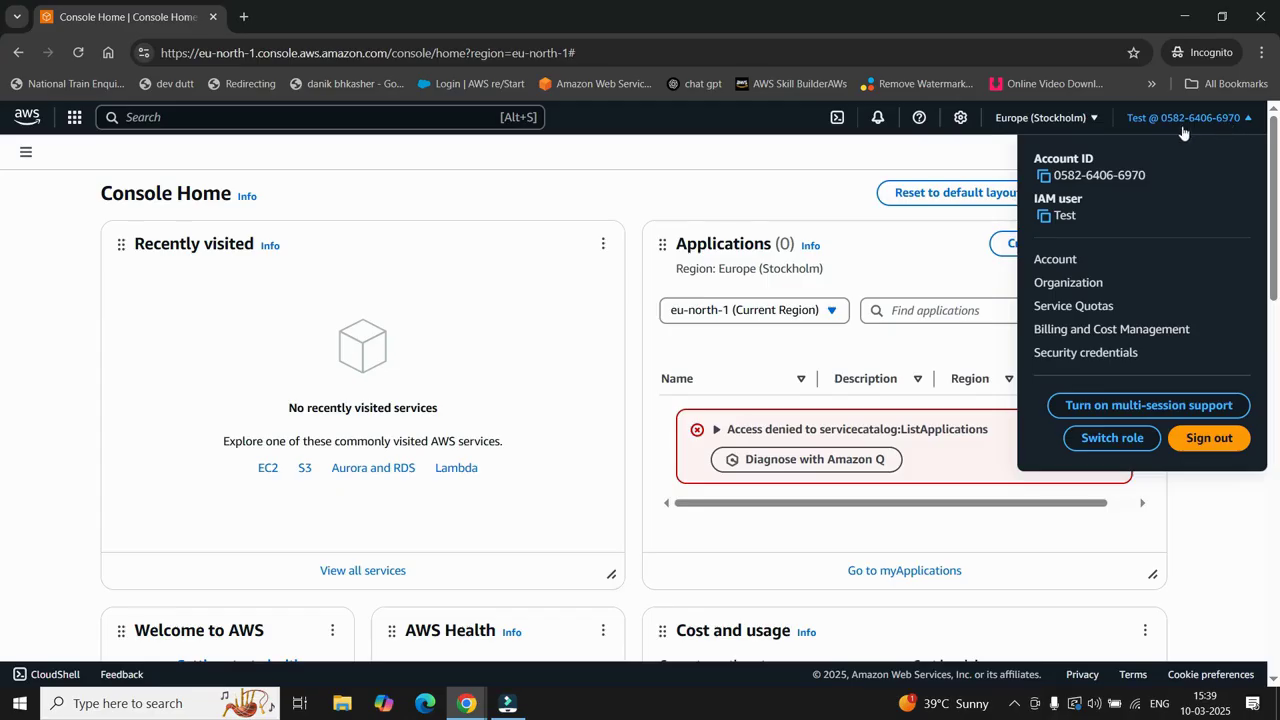
{"action": "left_click", "coordinate": [806, 158]}
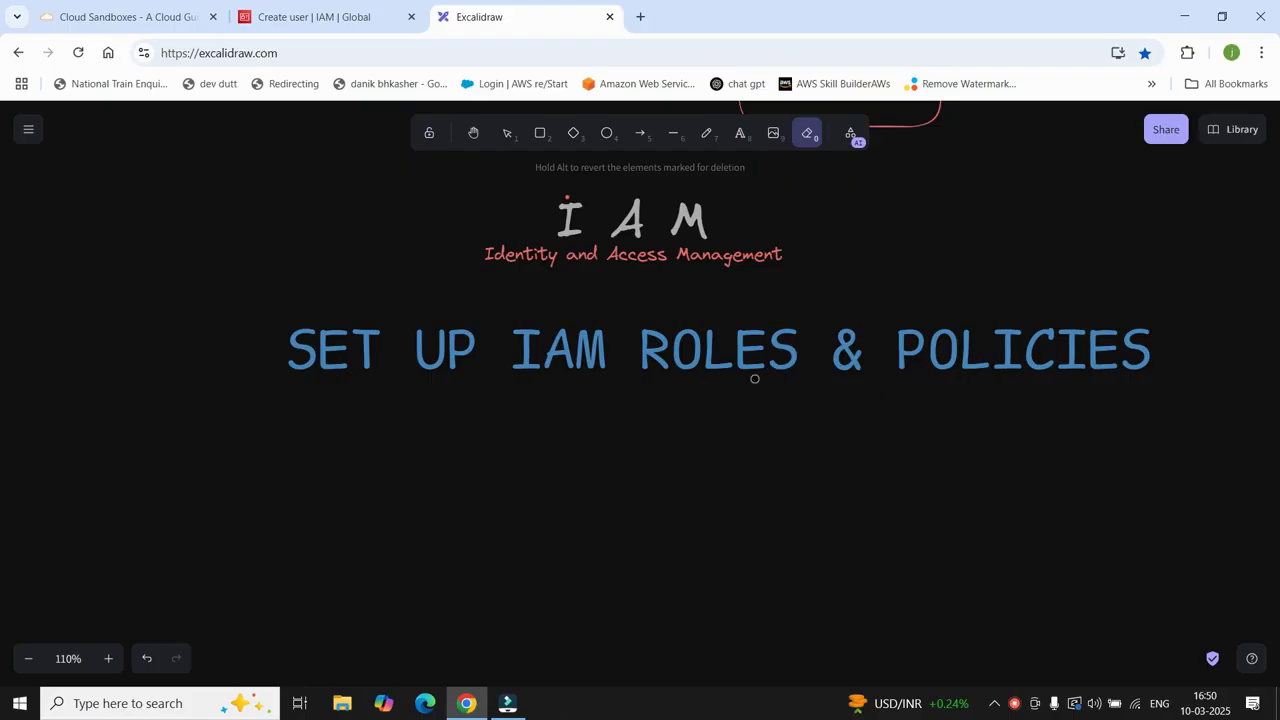
{"action": "left_click", "coordinate": [330, 17]}
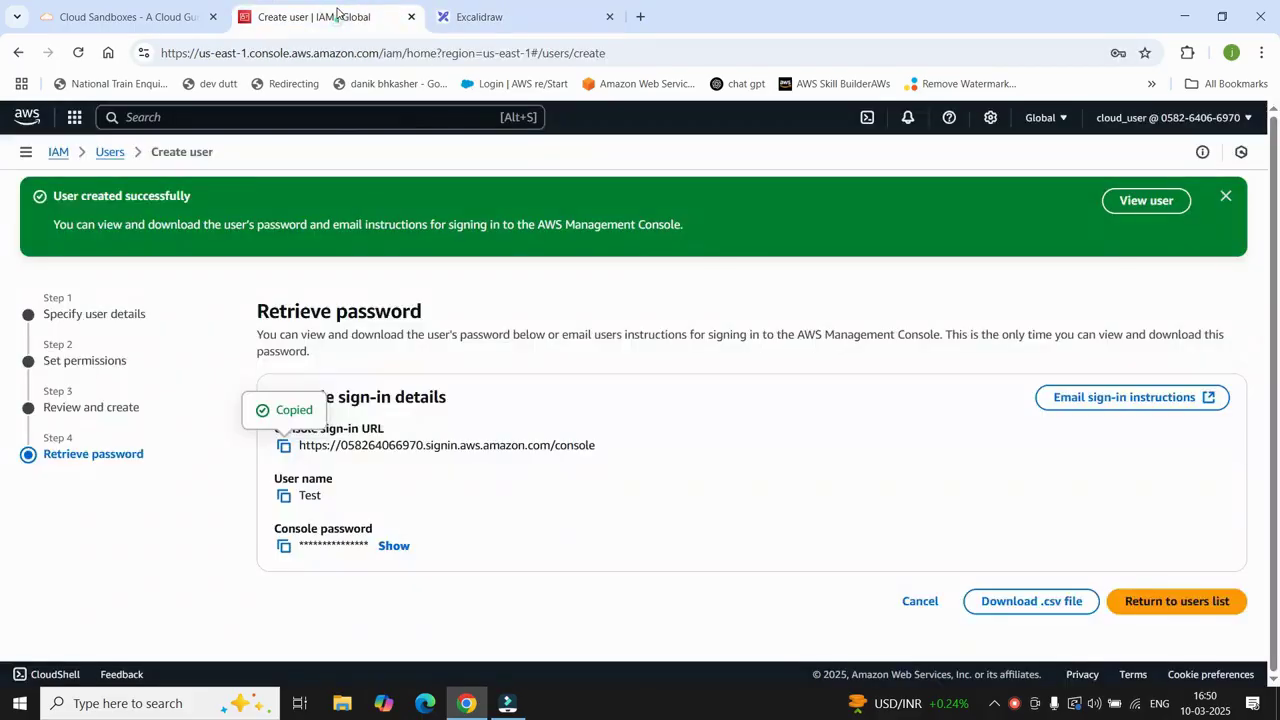
{"action": "left_click", "coordinate": [273, 117]}
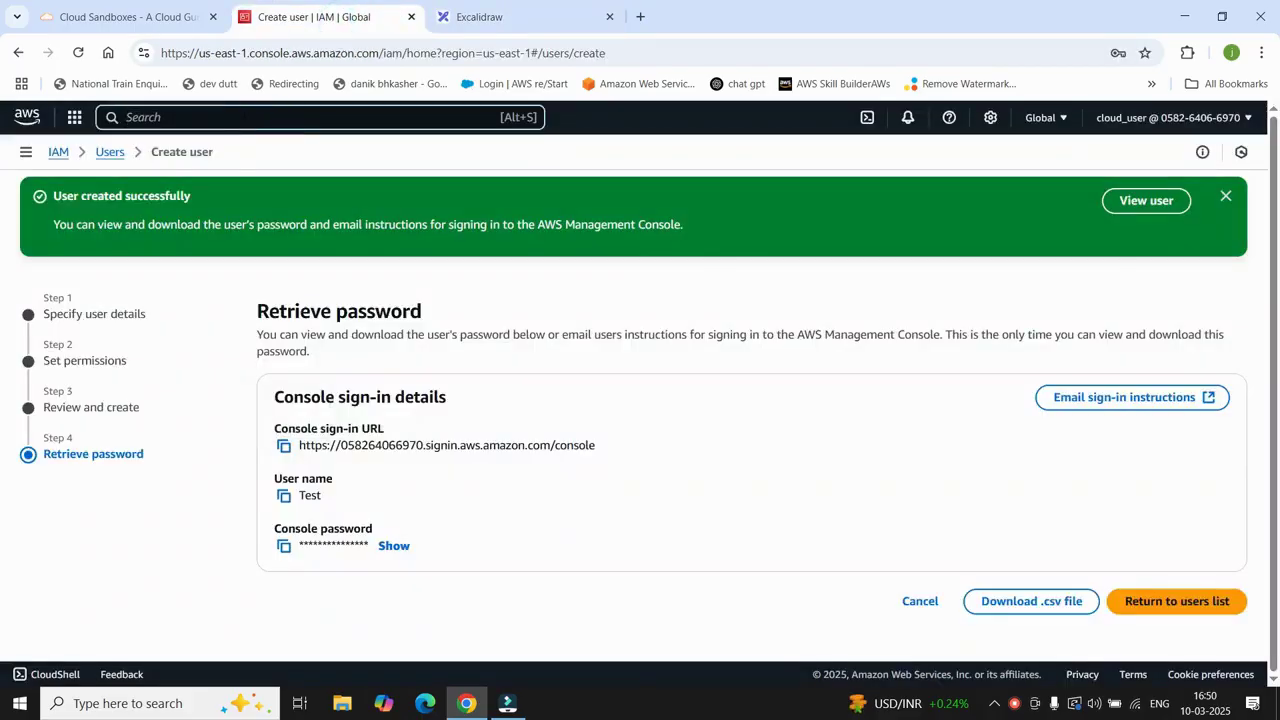
Step: Search for IAM, leave the user-creation page, and open Roles to begin a new role
{"action": "type", "text": "IAM"}
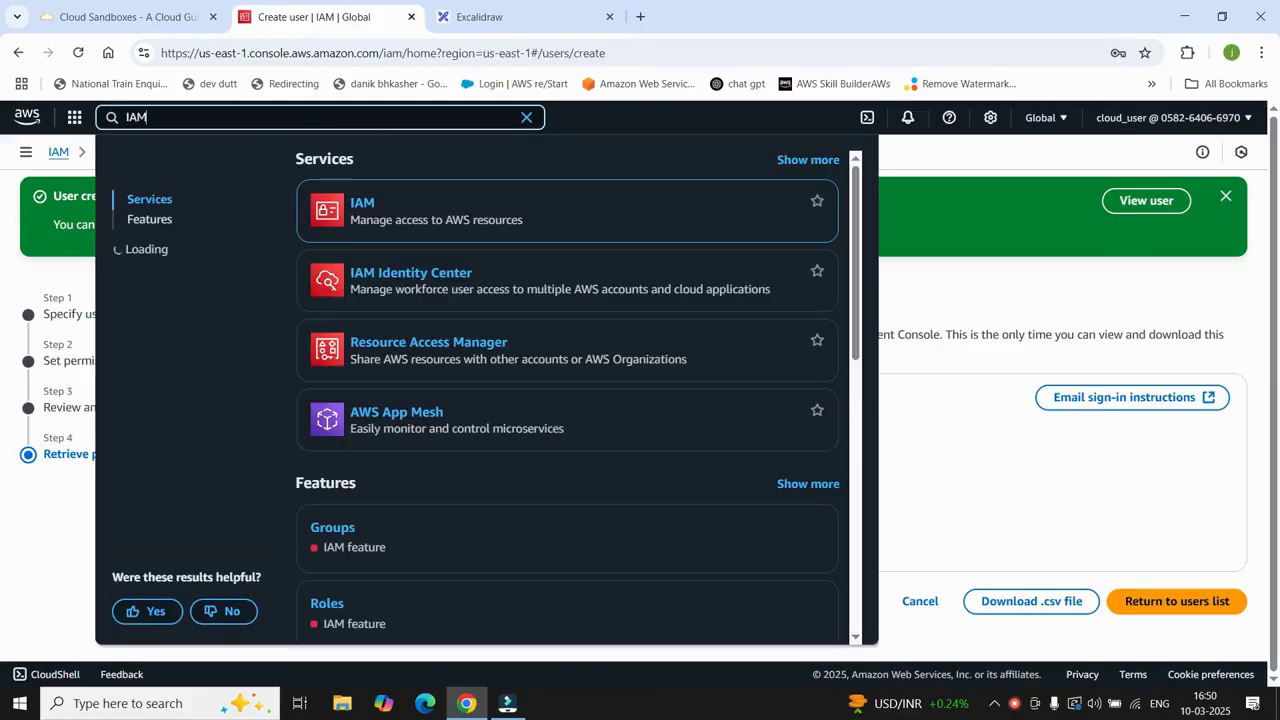
{"action": "left_click", "coordinate": [362, 203]}
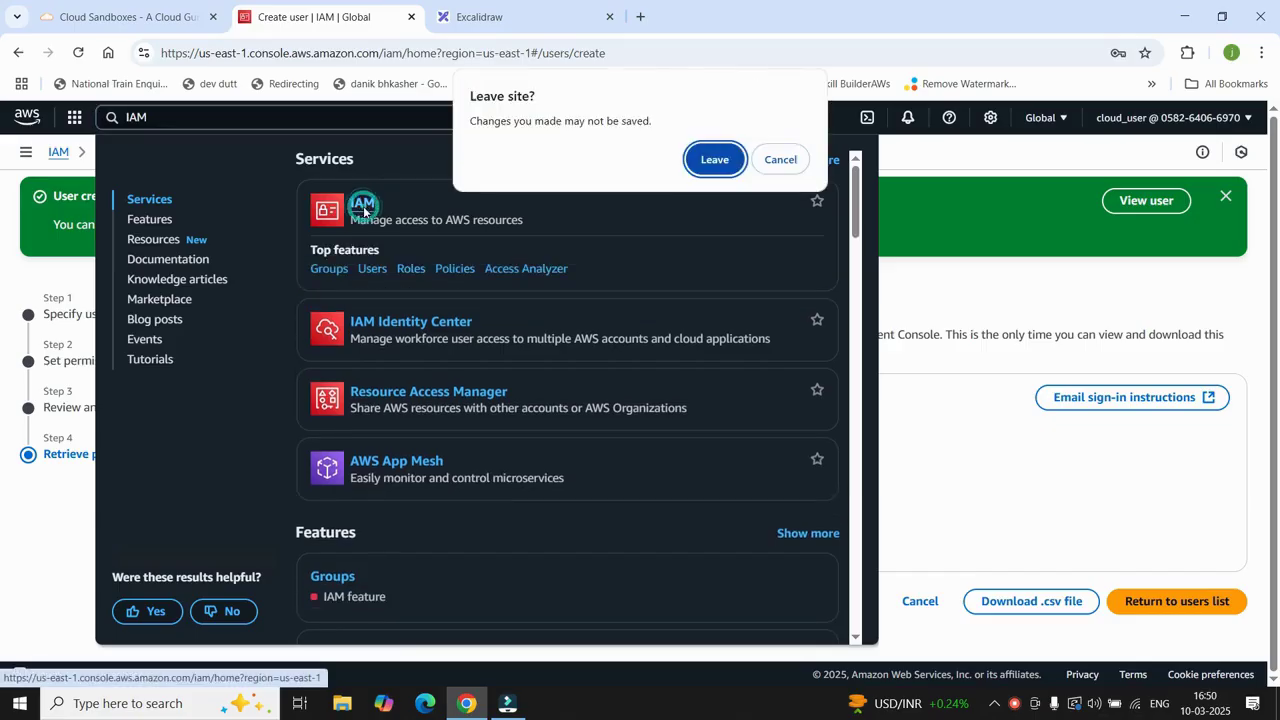
{"action": "left_click", "coordinate": [716, 168]}
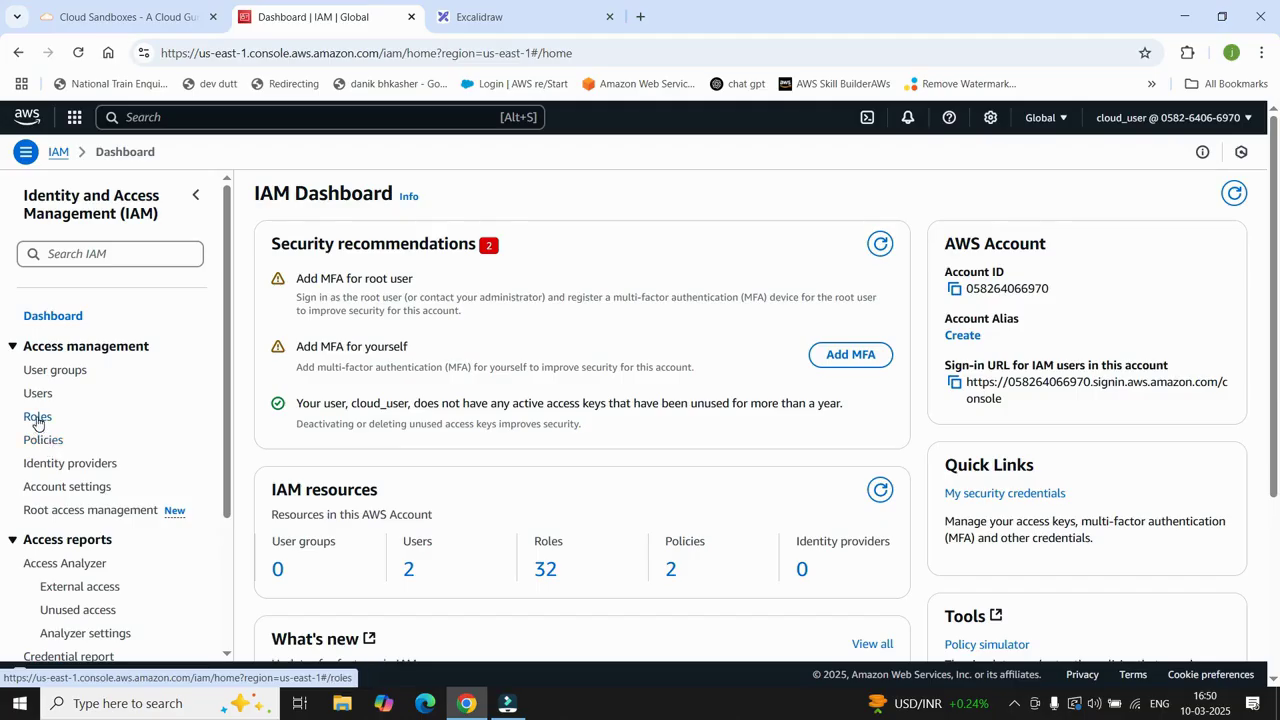
{"action": "left_click", "coordinate": [38, 420]}
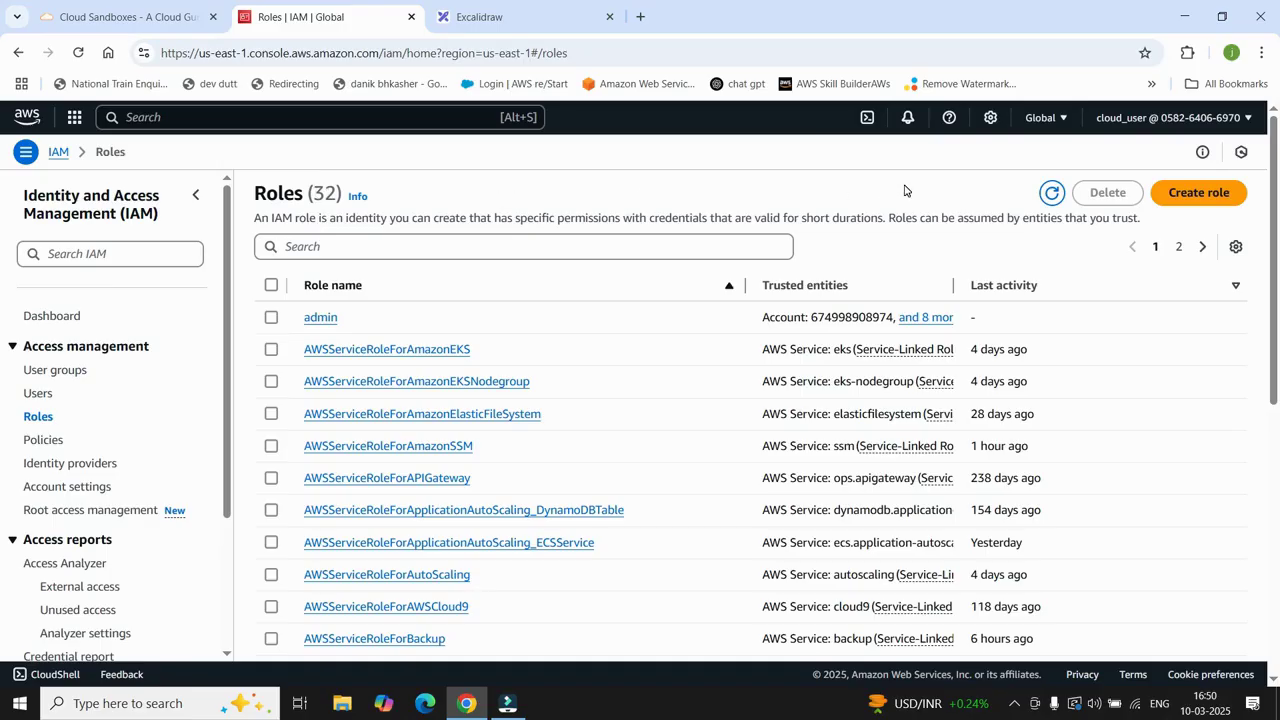
{"action": "left_click", "coordinate": [1203, 195]}
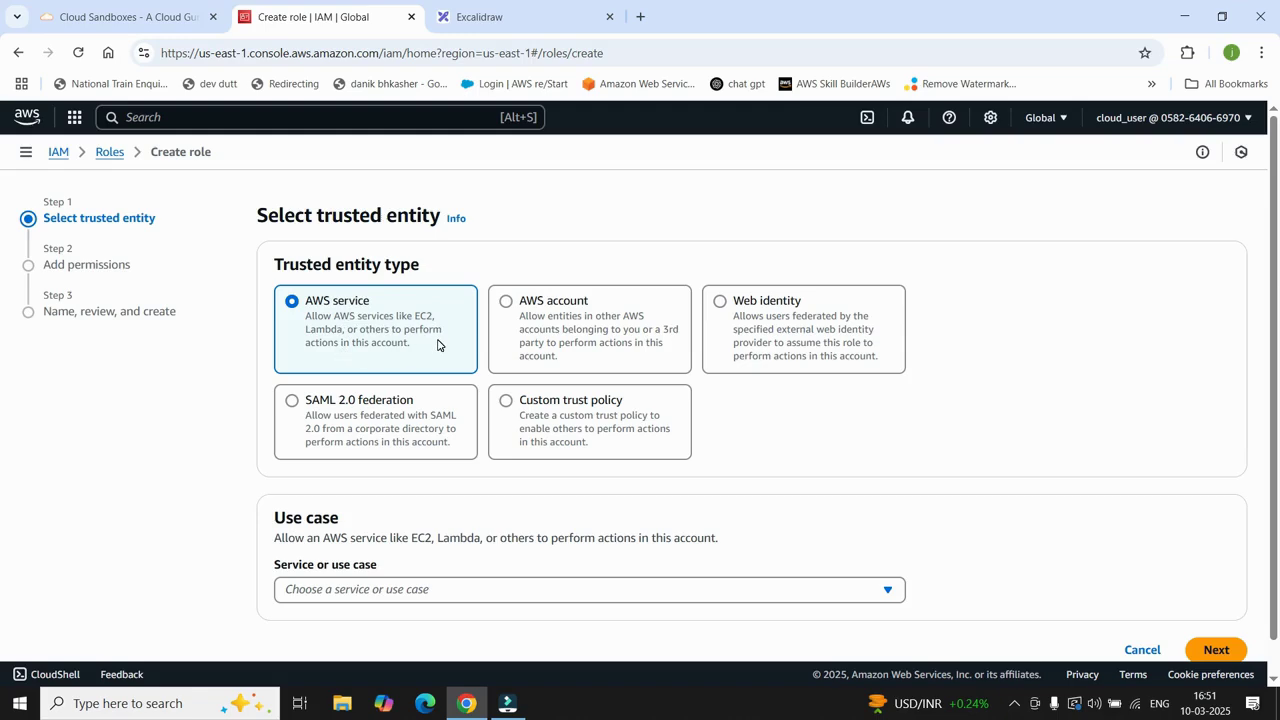
Step: Pick S3 as the role's trusted AWS service and use case, then continue
{"action": "scroll", "coordinate": [438, 344], "scroll_direction": "down", "scroll_amount": 1}
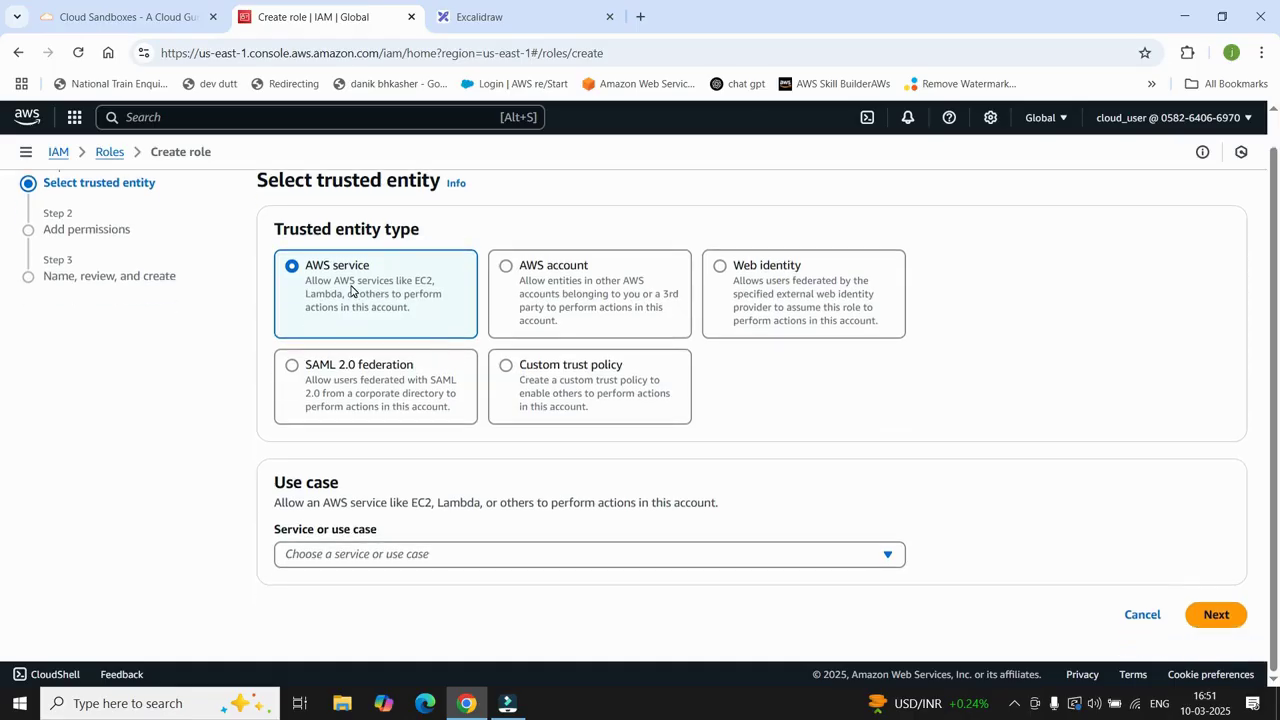
{"action": "left_click", "coordinate": [455, 558]}
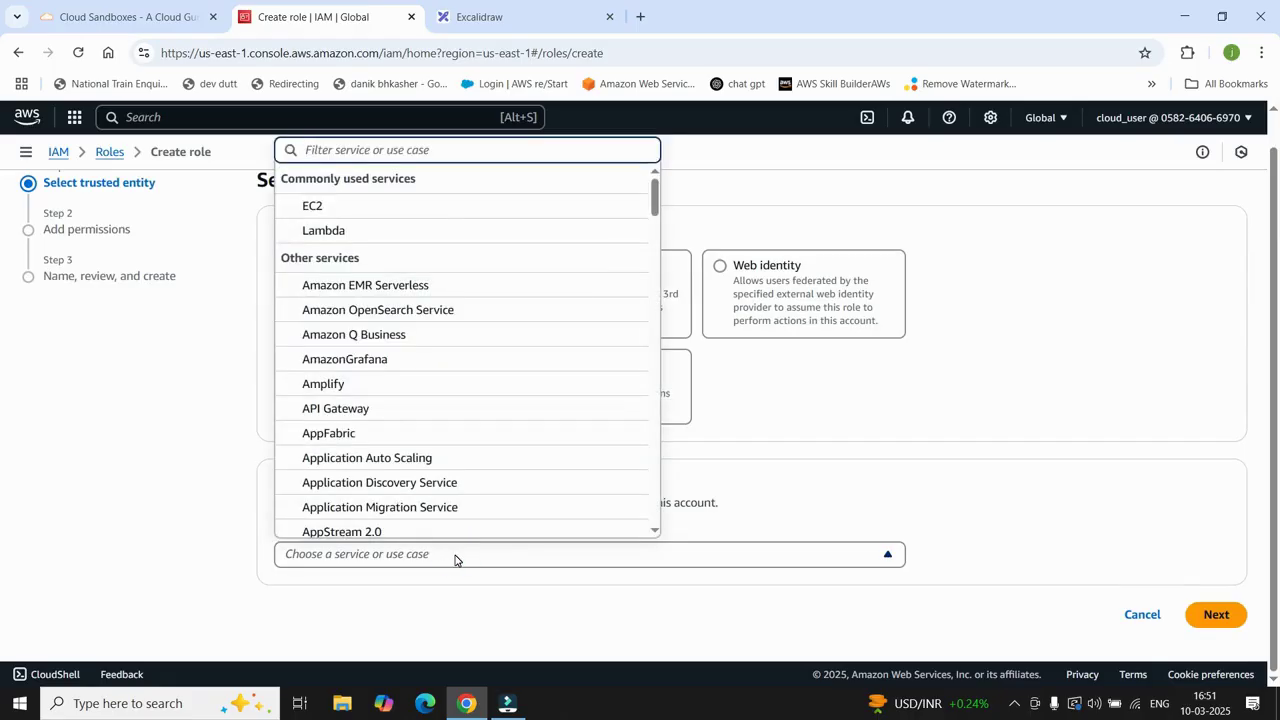
{"action": "scroll", "coordinate": [444, 296], "scroll_direction": "down", "scroll_amount": 5}
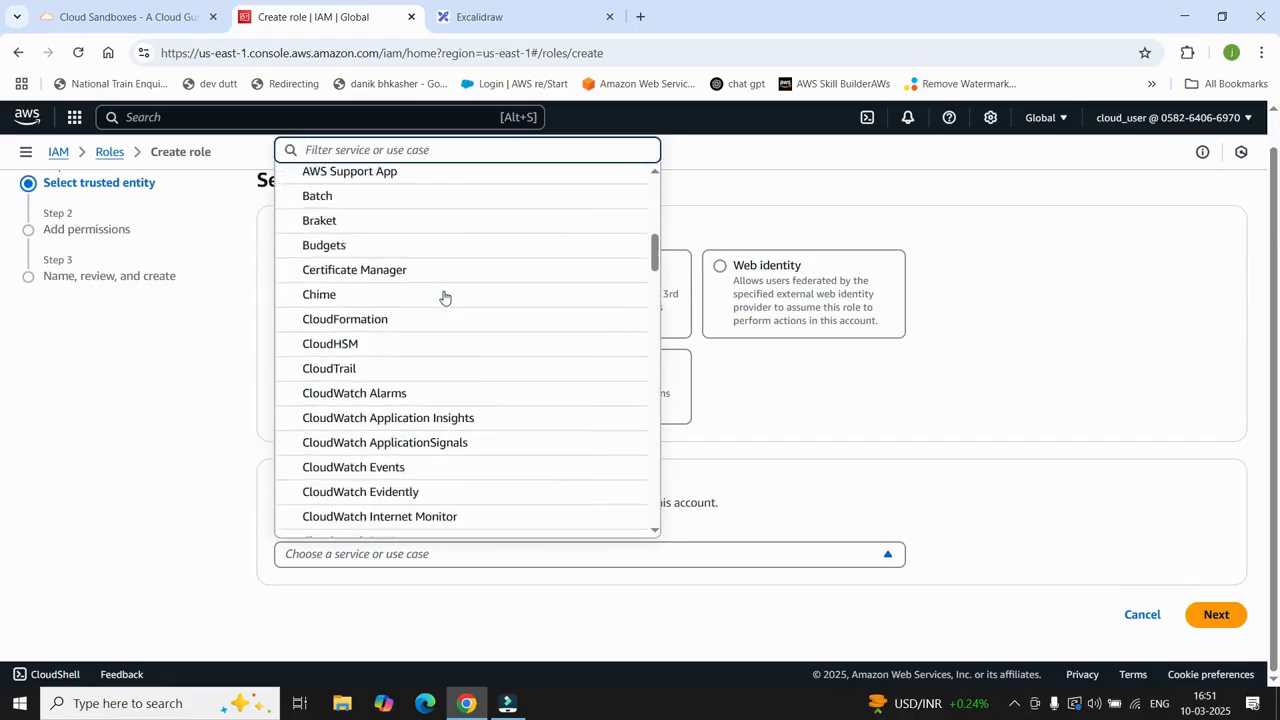
{"action": "scroll", "coordinate": [444, 296], "scroll_direction": "up", "scroll_amount": 5}
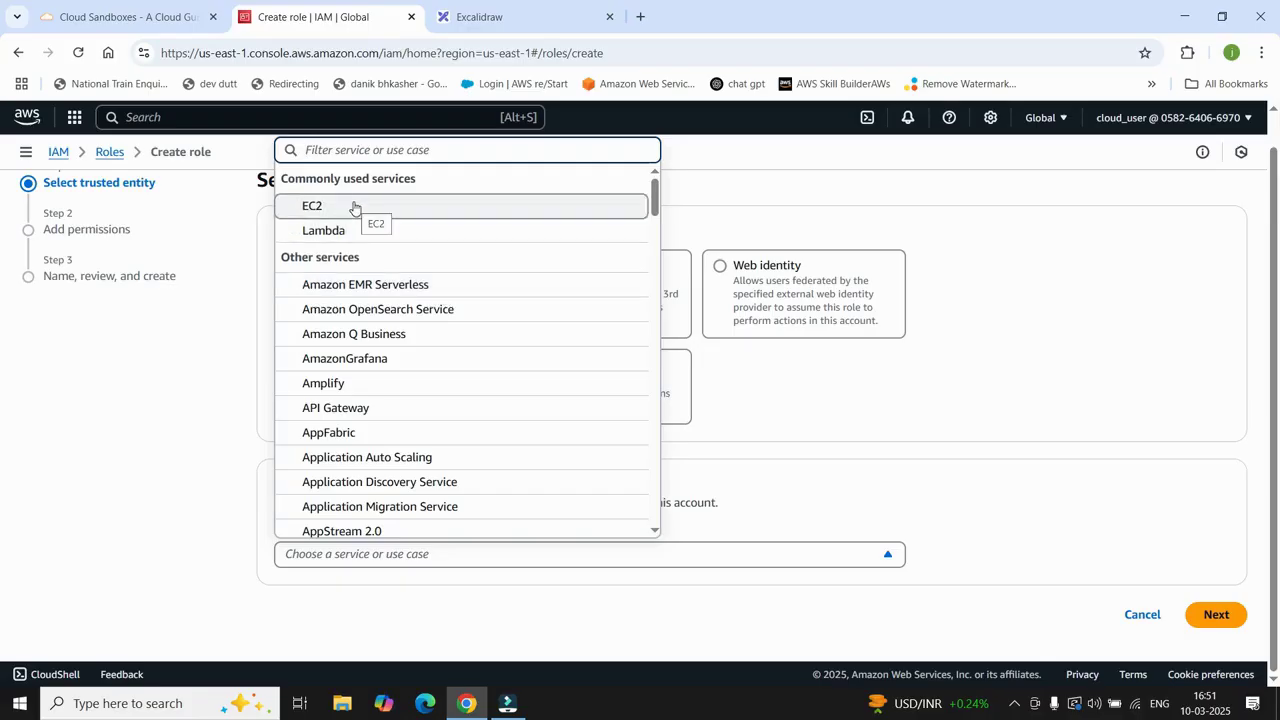
{"action": "type", "text": "s3"}
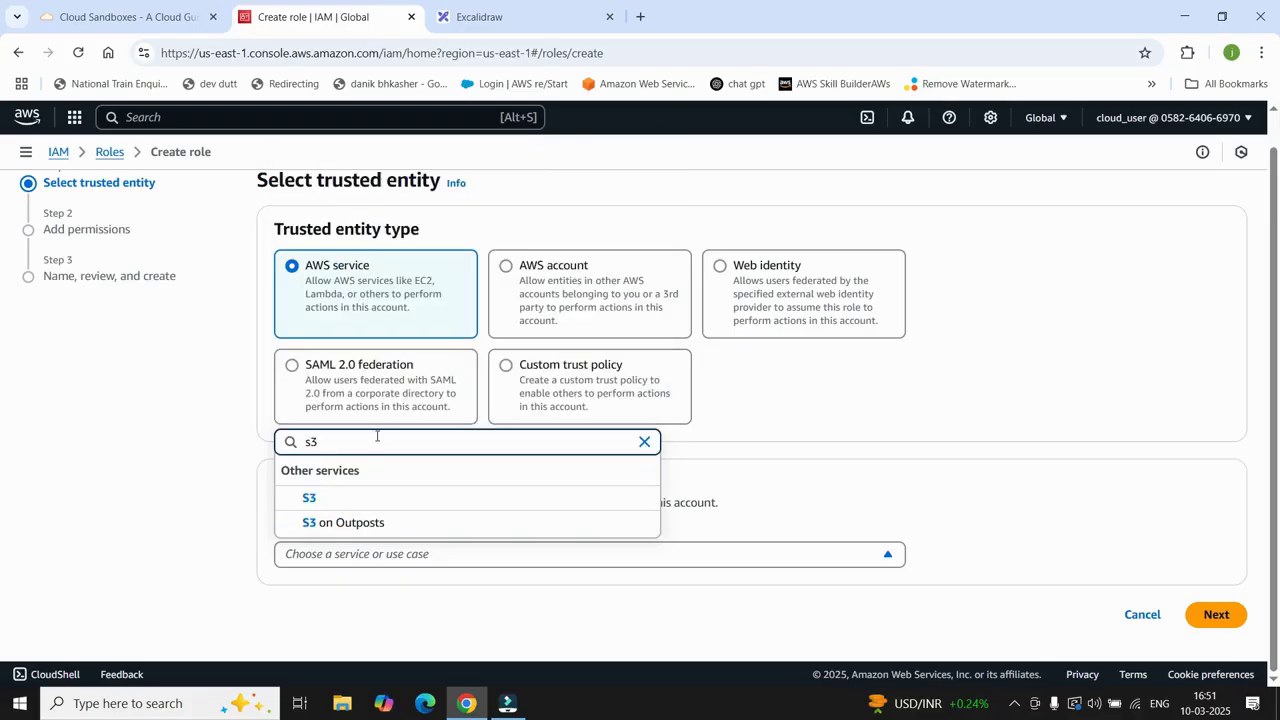
{"action": "left_click", "coordinate": [362, 502]}
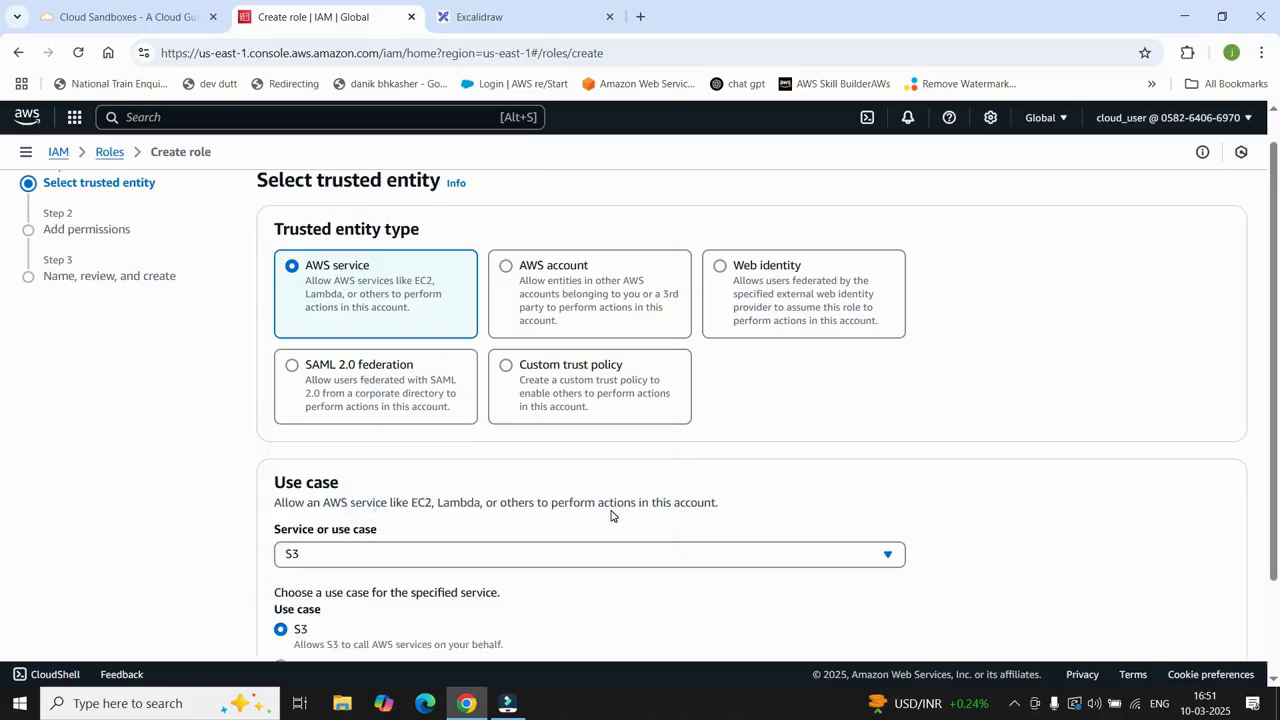
{"action": "scroll", "coordinate": [609, 517], "scroll_direction": "down", "scroll_amount": 2}
{"action": "left_click", "coordinate": [1216, 615]}
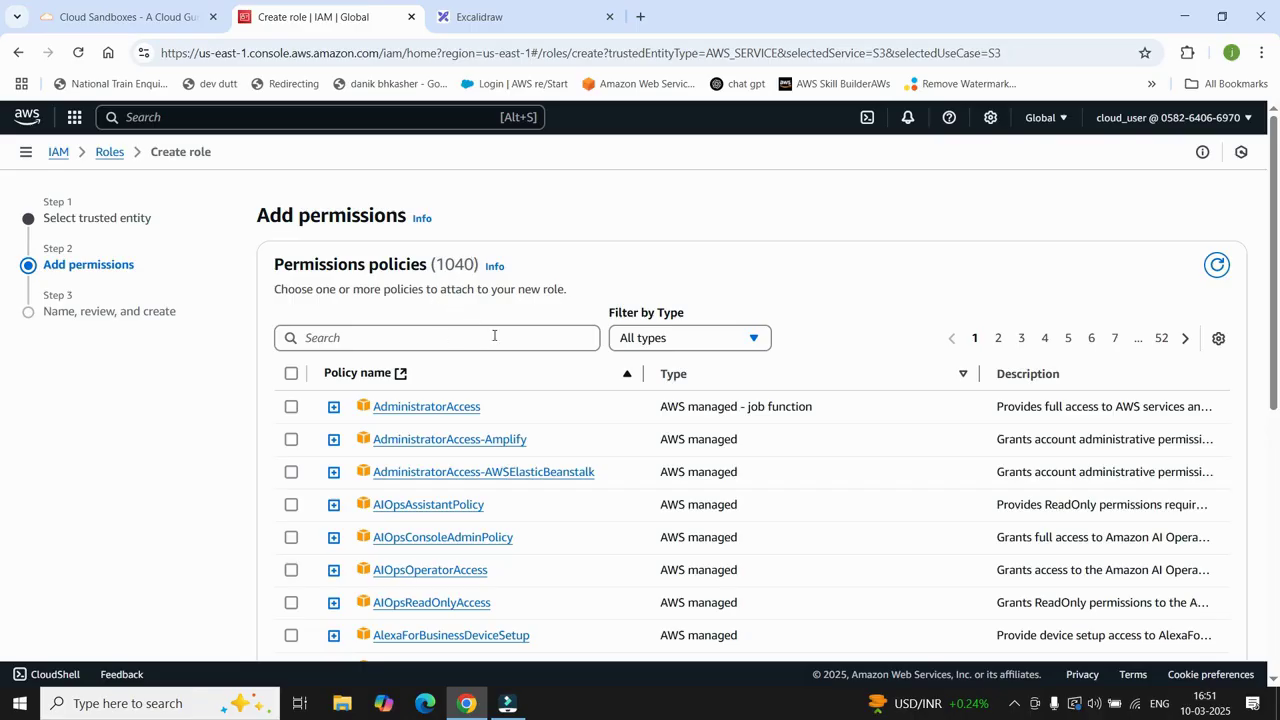
Step: Skip adding policies, name the role 'allow_access_s3', and create it
{"action": "scroll", "coordinate": [947, 331], "scroll_direction": "down", "scroll_amount": 5}
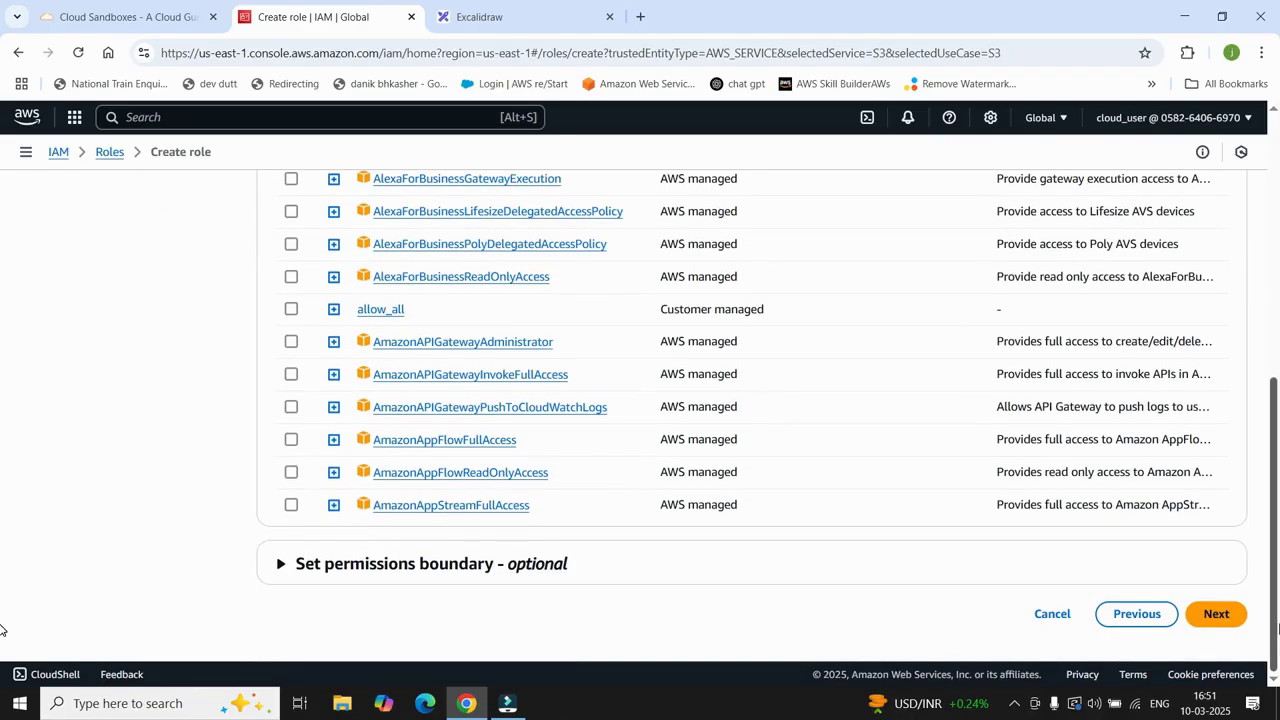
{"action": "left_click", "coordinate": [1230, 618]}
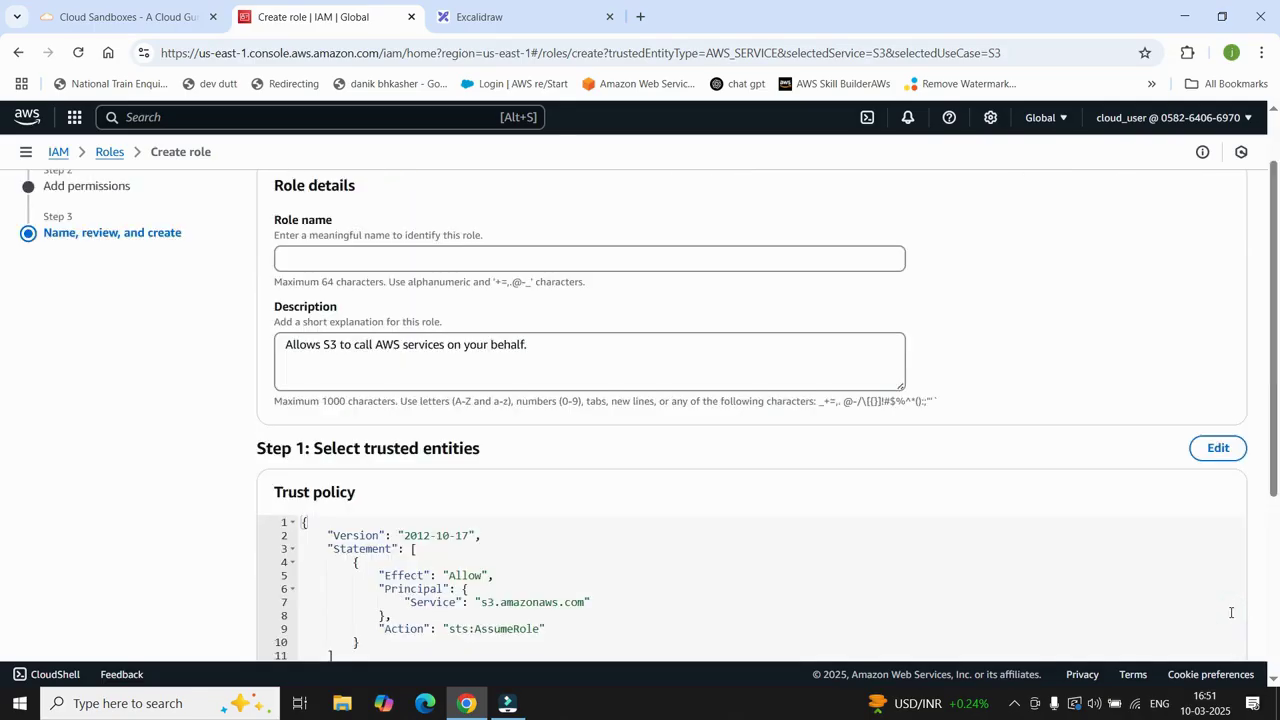
{"action": "left_click", "coordinate": [349, 258]}
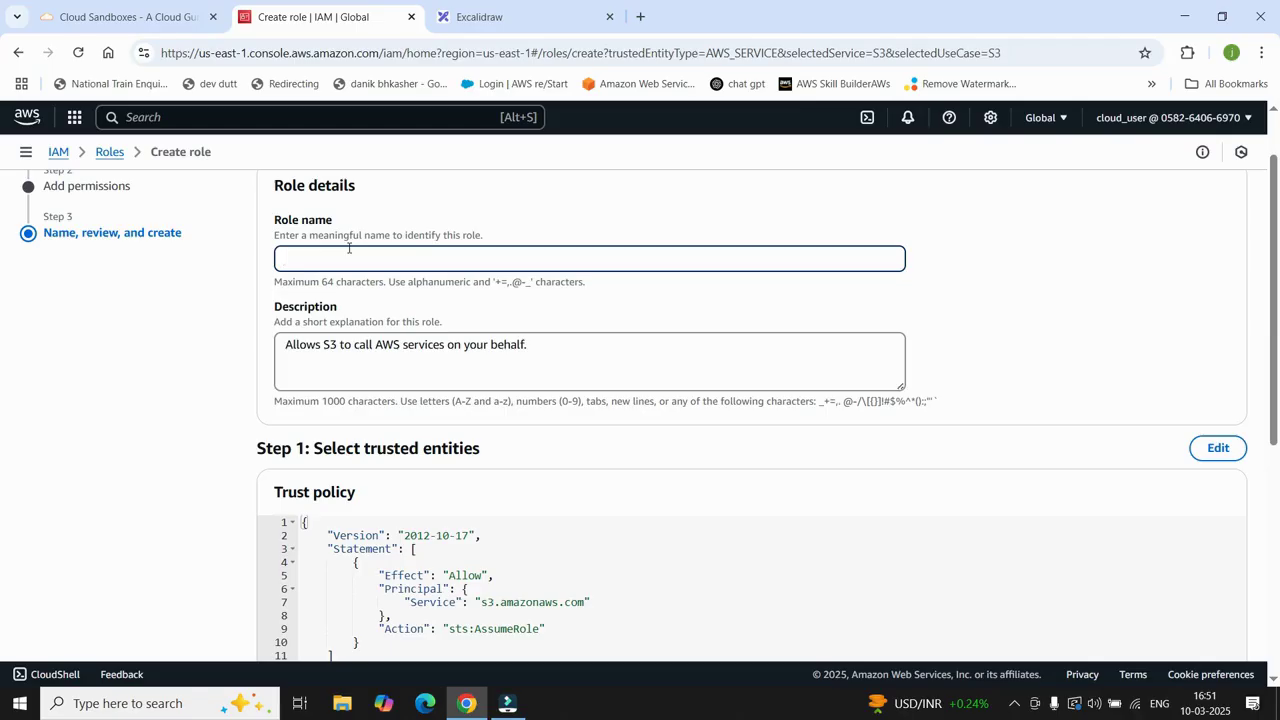
{"action": "type", "text": "allow_access_s3"}
{"action": "scroll", "coordinate": [560, 352], "scroll_direction": "down", "scroll_amount": 2}
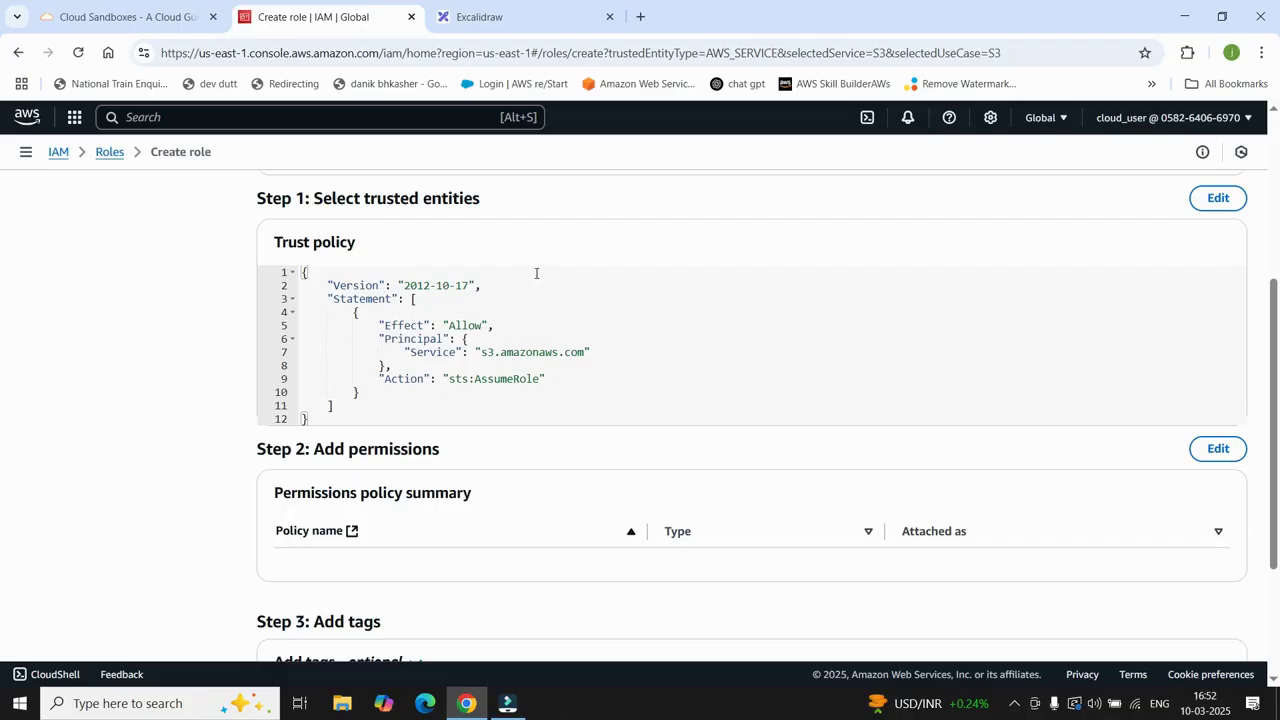
{"action": "scroll", "coordinate": [588, 309], "scroll_direction": "up", "scroll_amount": 1}
{"action": "scroll", "coordinate": [592, 315], "scroll_direction": "down", "scroll_amount": 3}
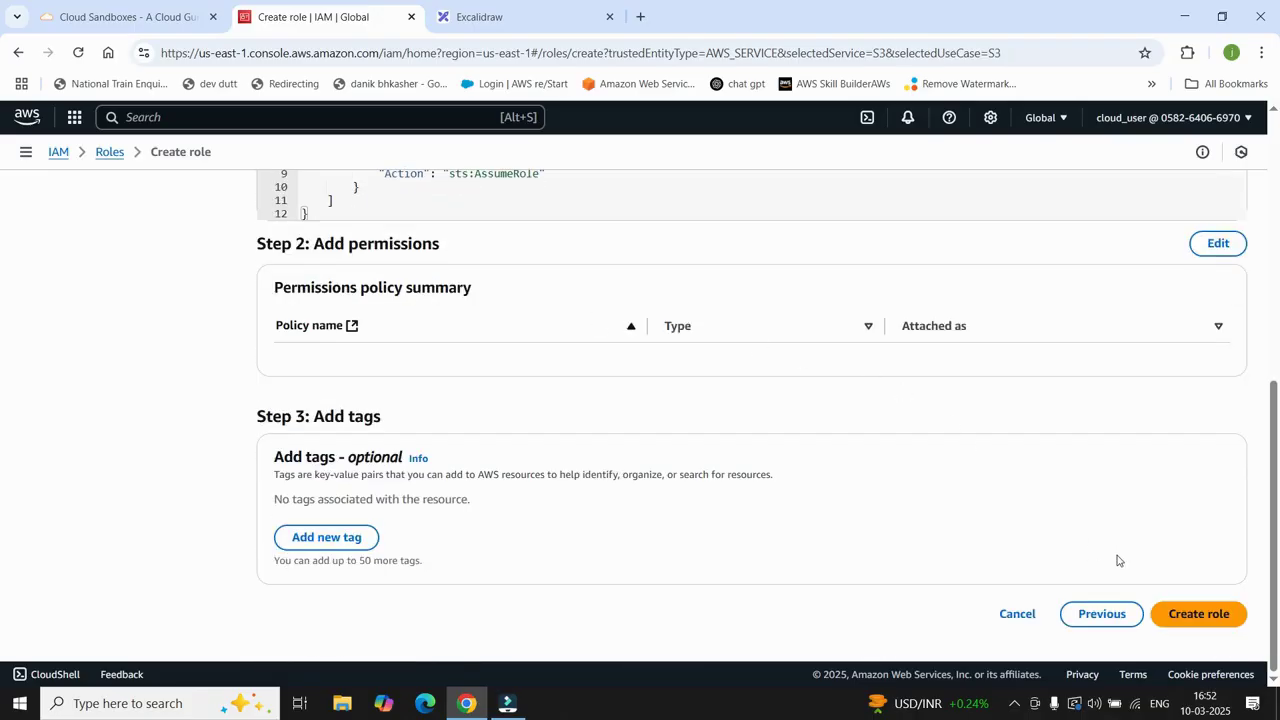
{"action": "left_click", "coordinate": [1215, 618]}
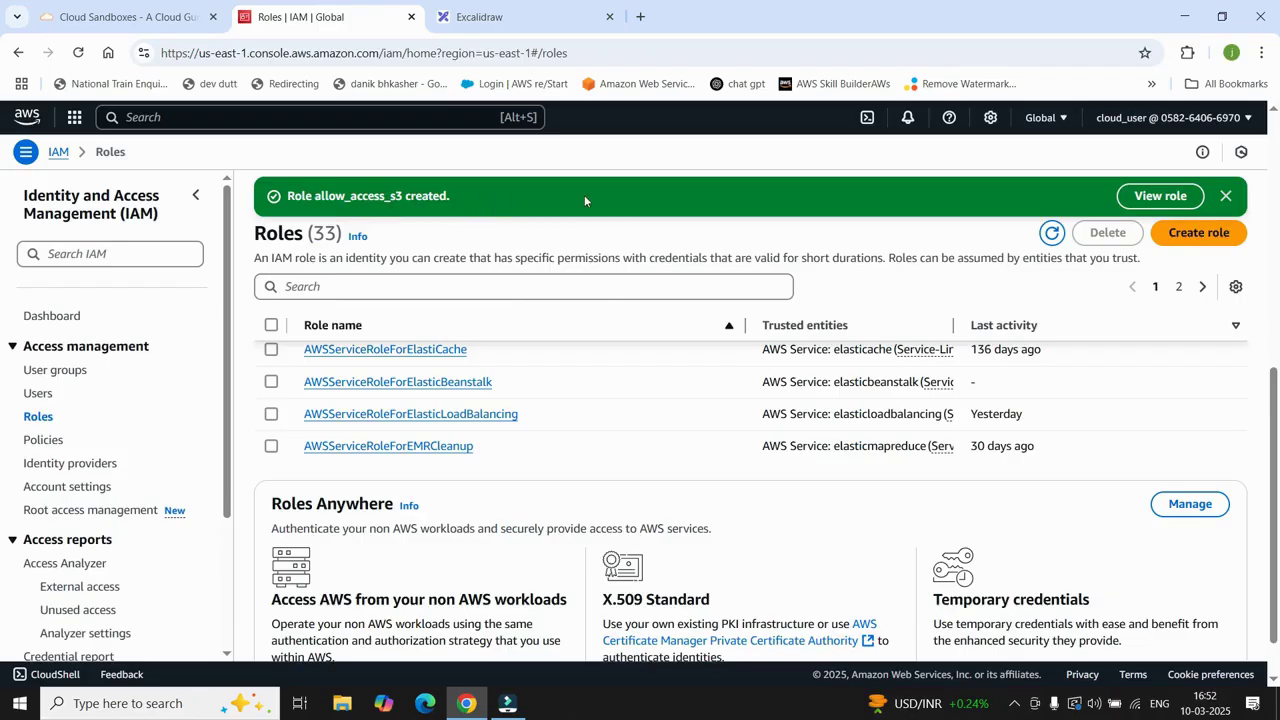
Step: Search the roles list for 'allow' and open the allow_access_s3 role's details
{"action": "left_click", "coordinate": [1226, 197]}
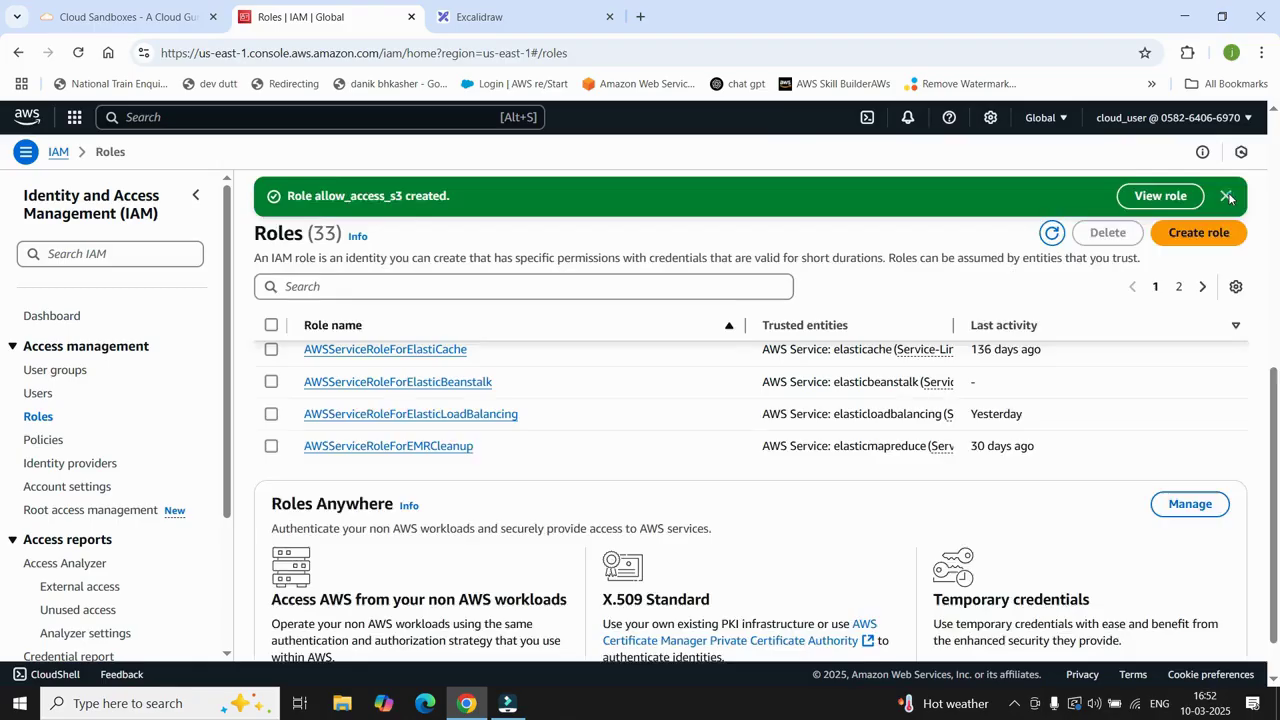
{"action": "left_click", "coordinate": [37, 417]}
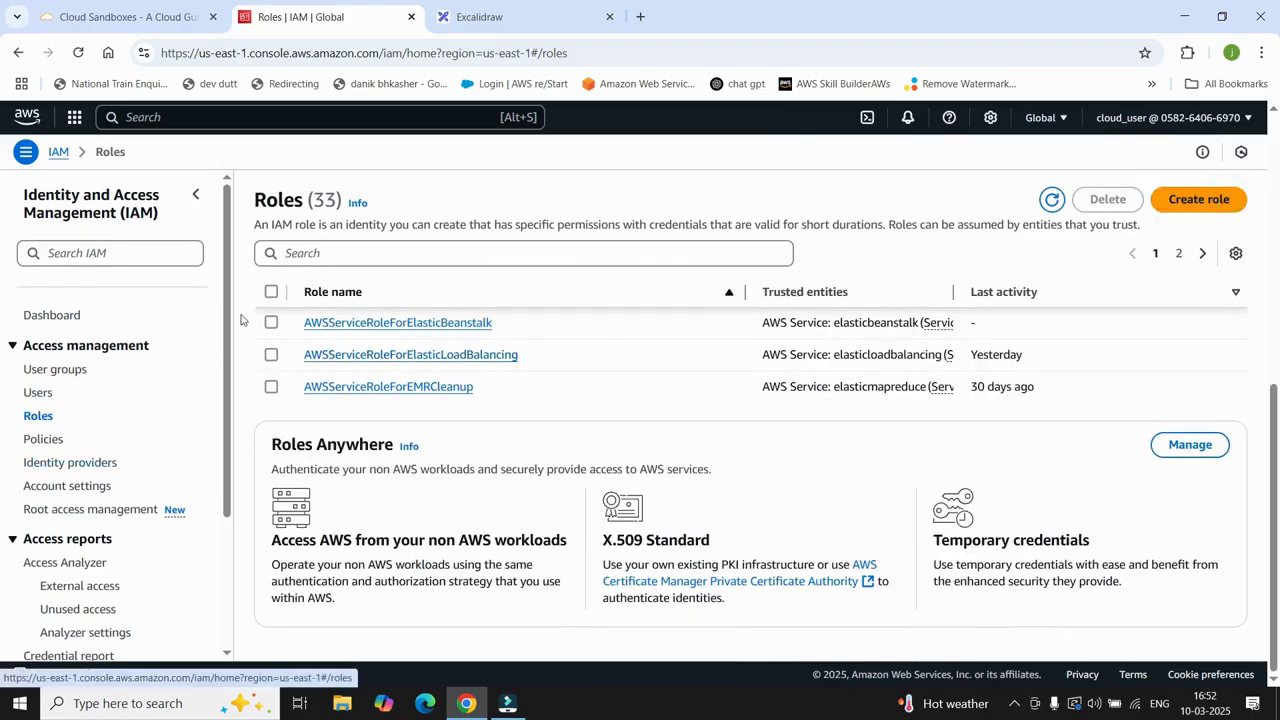
{"action": "left_click", "coordinate": [347, 252]}
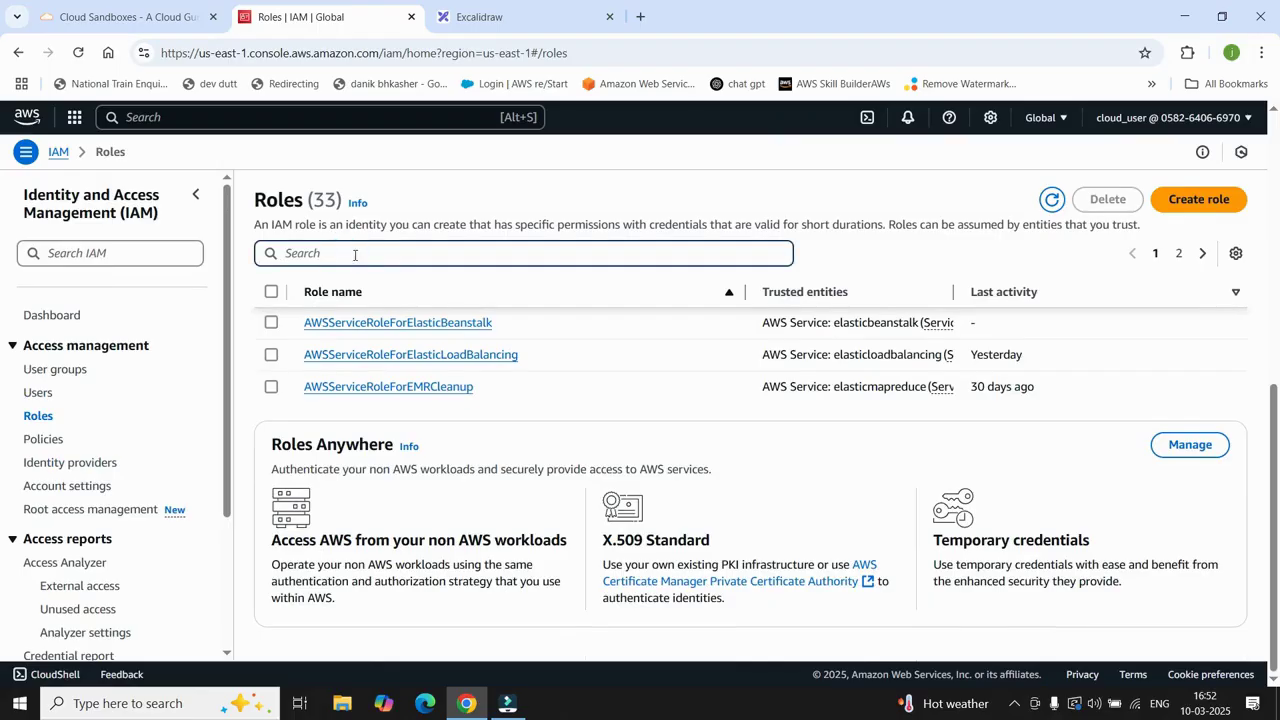
{"action": "type", "text": "allow"}
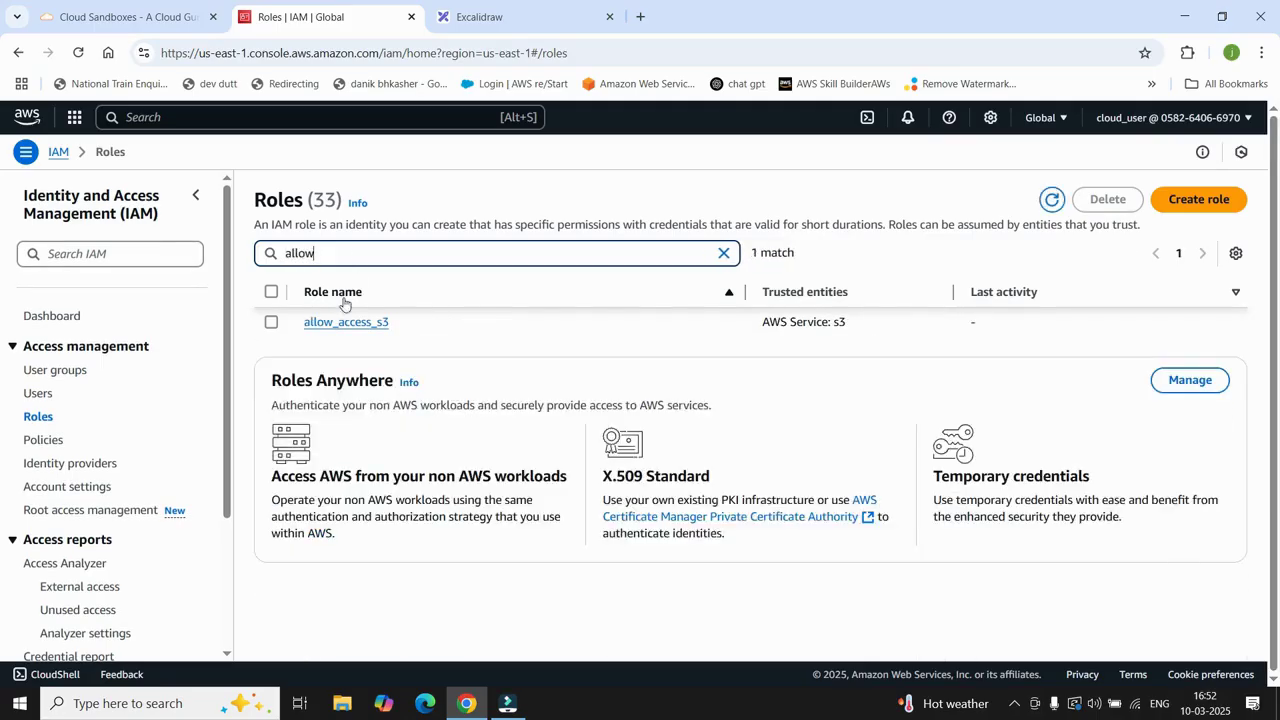
{"action": "left_click", "coordinate": [350, 324]}
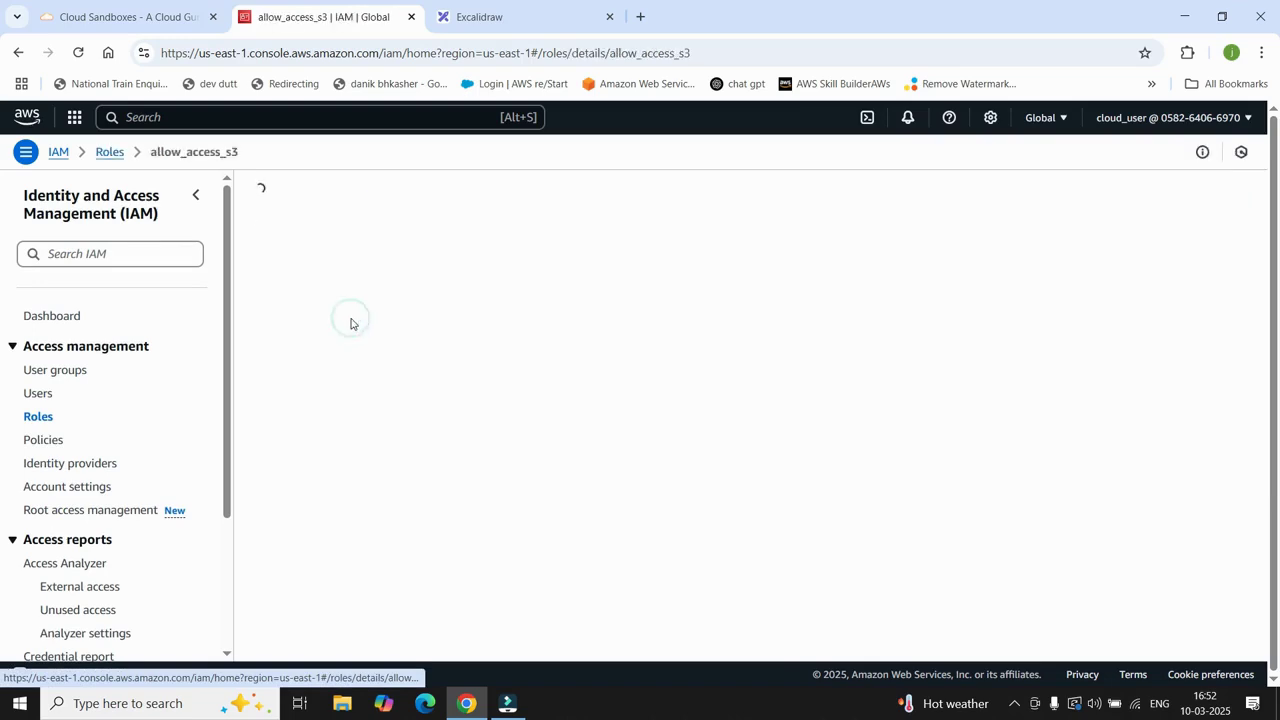
Step: Review the role's Add permissions choices and close them without picking one
{"action": "scroll", "coordinate": [500, 480], "scroll_direction": "down", "scroll_amount": 2}
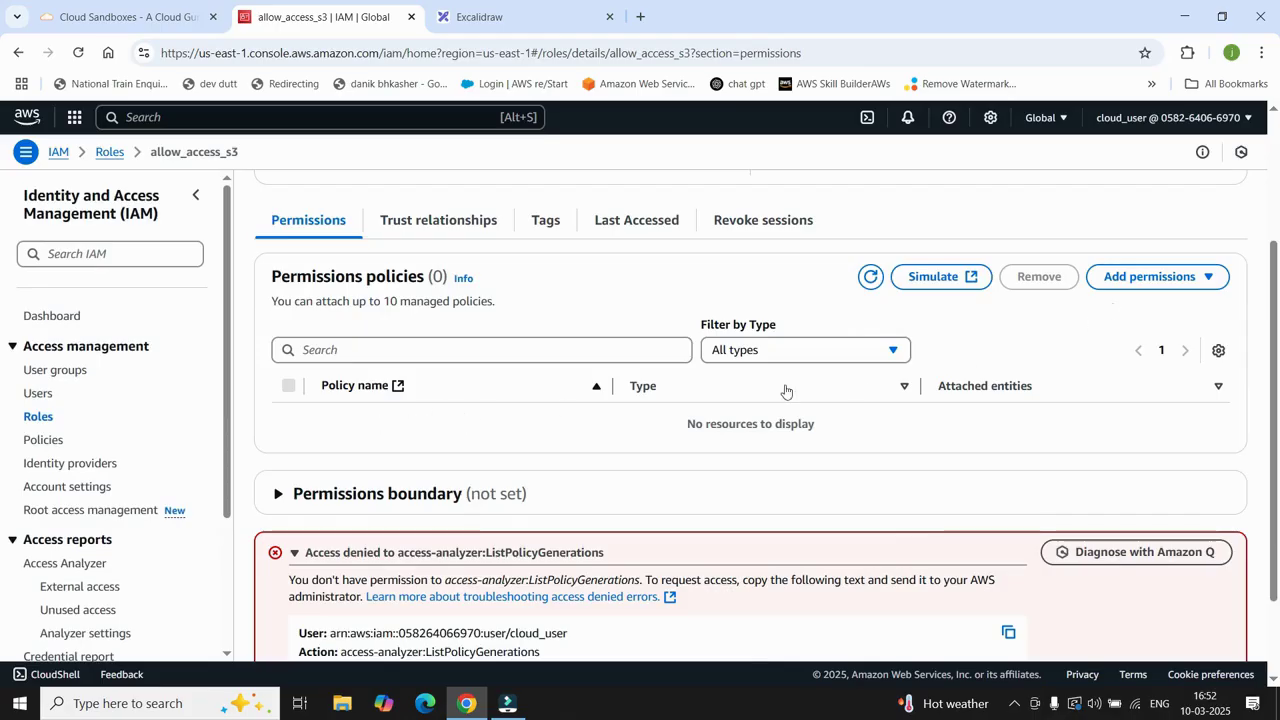
{"action": "left_click", "coordinate": [1205, 276]}
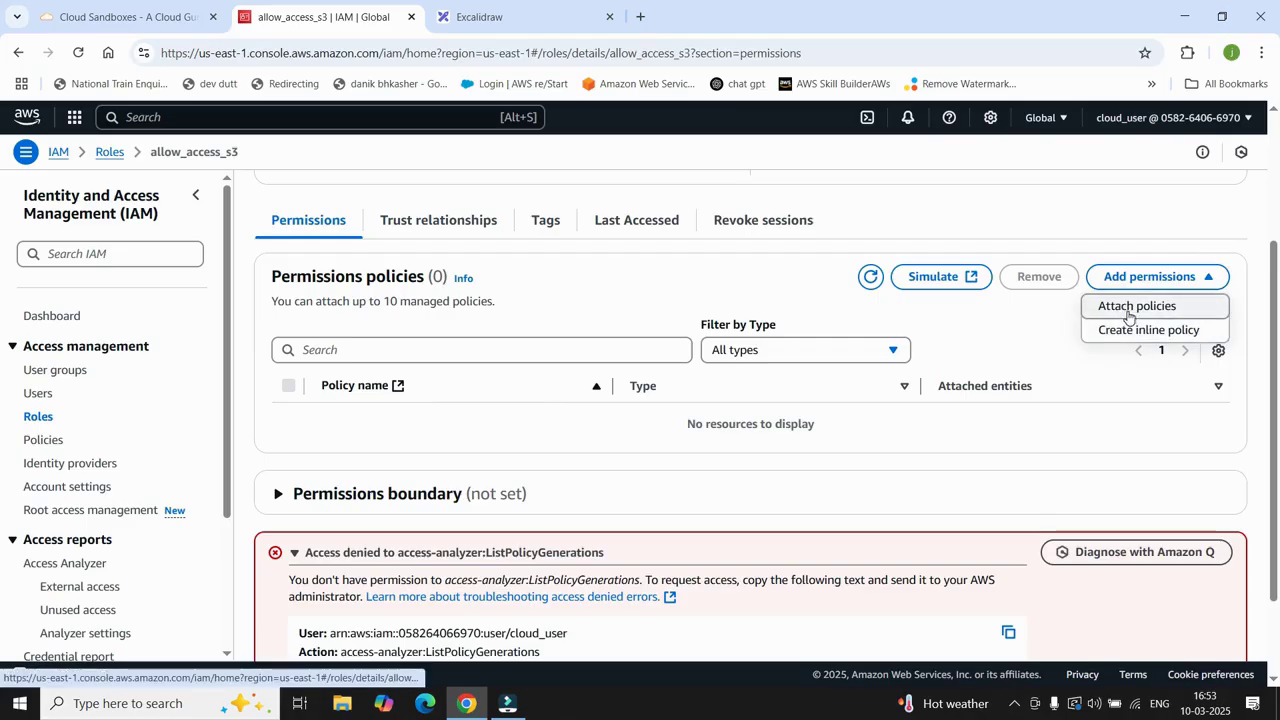
{"action": "left_click", "coordinate": [971, 322]}
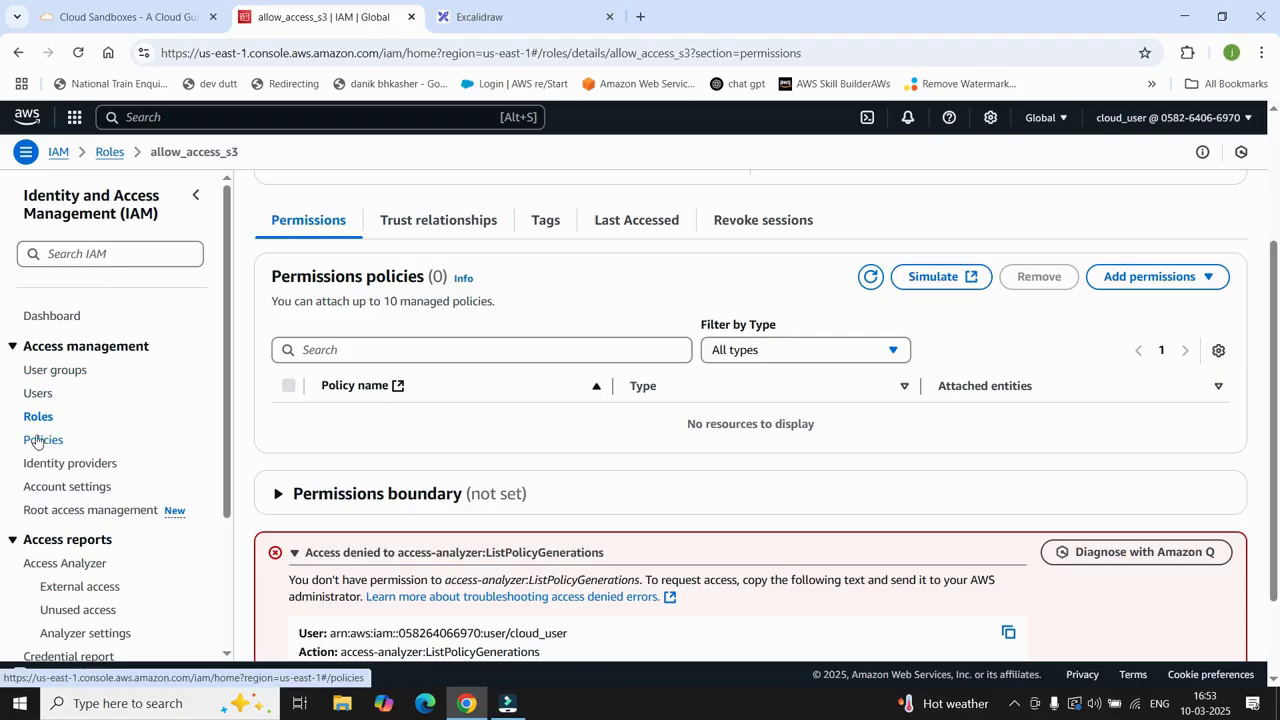
Step: From the Policies list, start a new policy for the S3 service and view it as JSON
{"action": "left_click", "coordinate": [38, 444]}
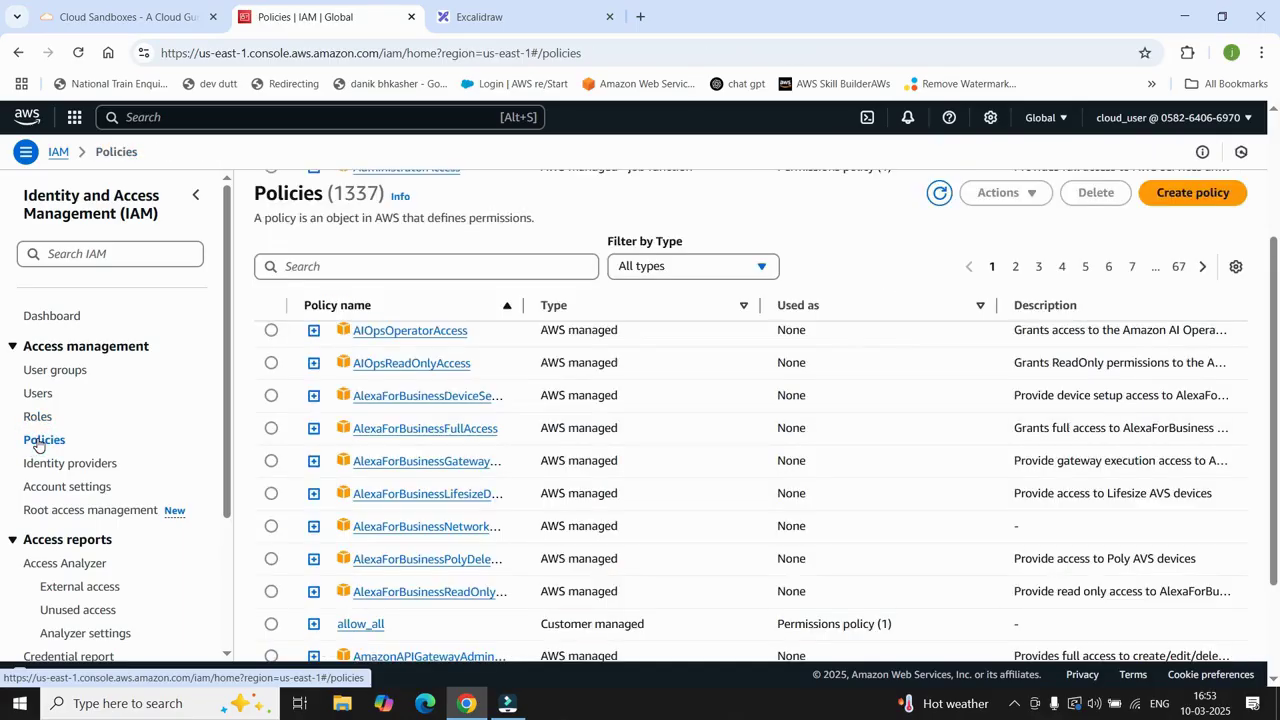
{"action": "scroll", "coordinate": [409, 269], "scroll_direction": "up", "scroll_amount": 3}
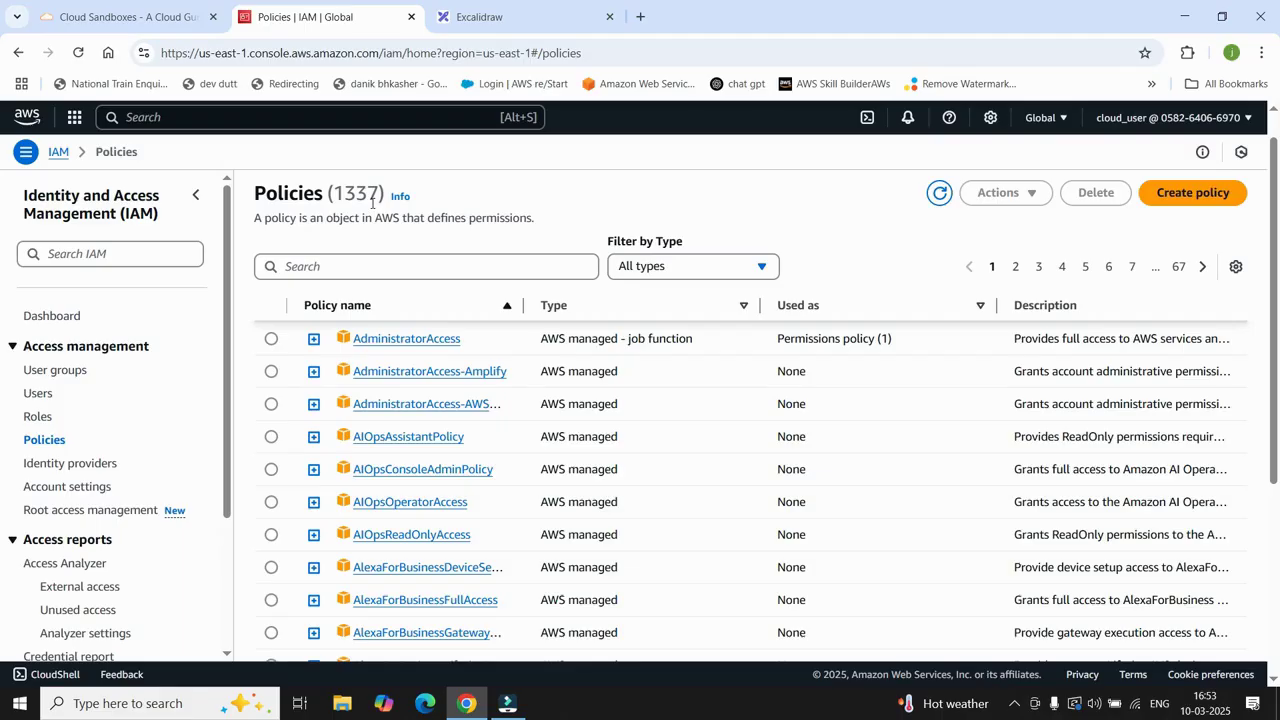
{"action": "scroll", "coordinate": [378, 214], "scroll_direction": "up", "scroll_amount": 1}
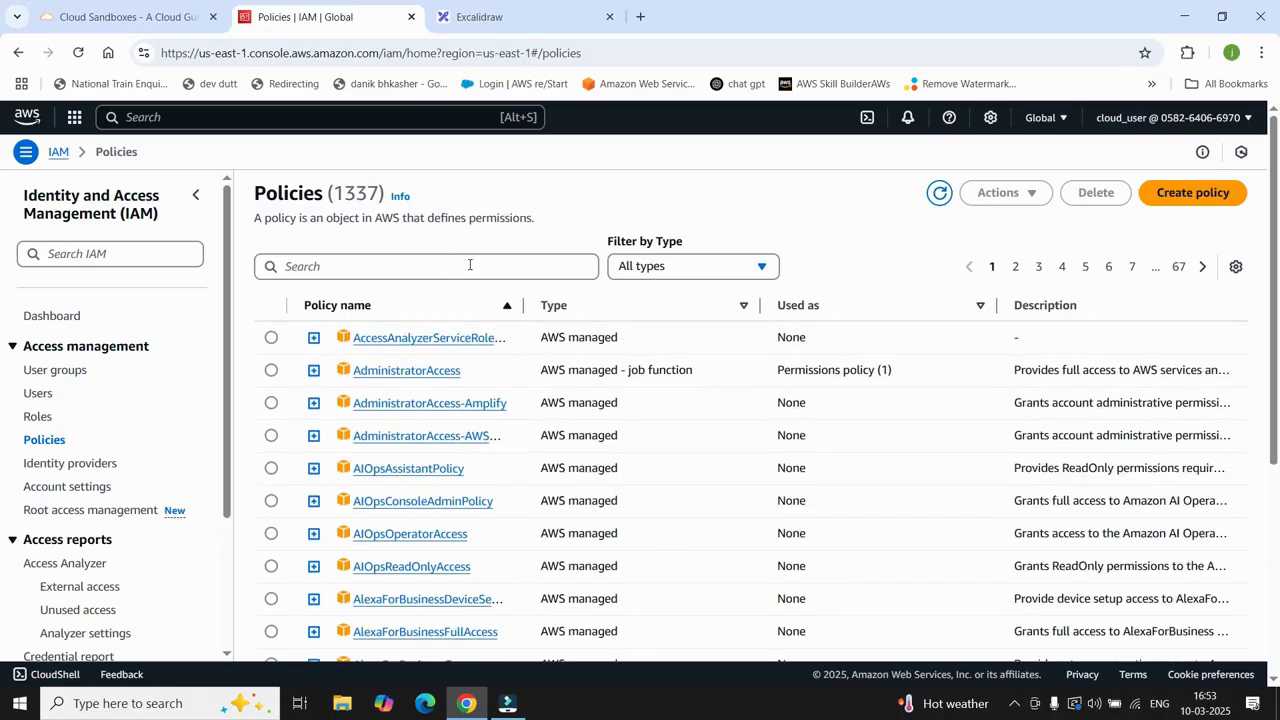
{"action": "left_click", "coordinate": [1186, 197]}
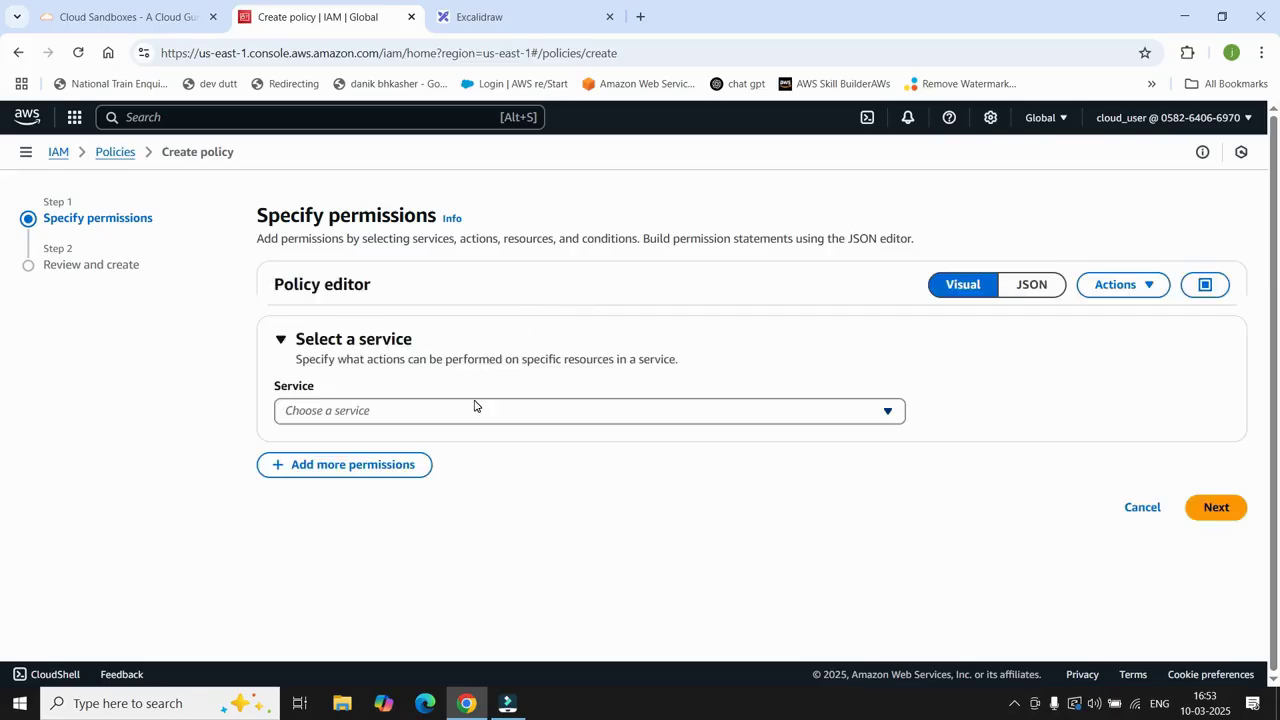
{"action": "left_click", "coordinate": [514, 411]}
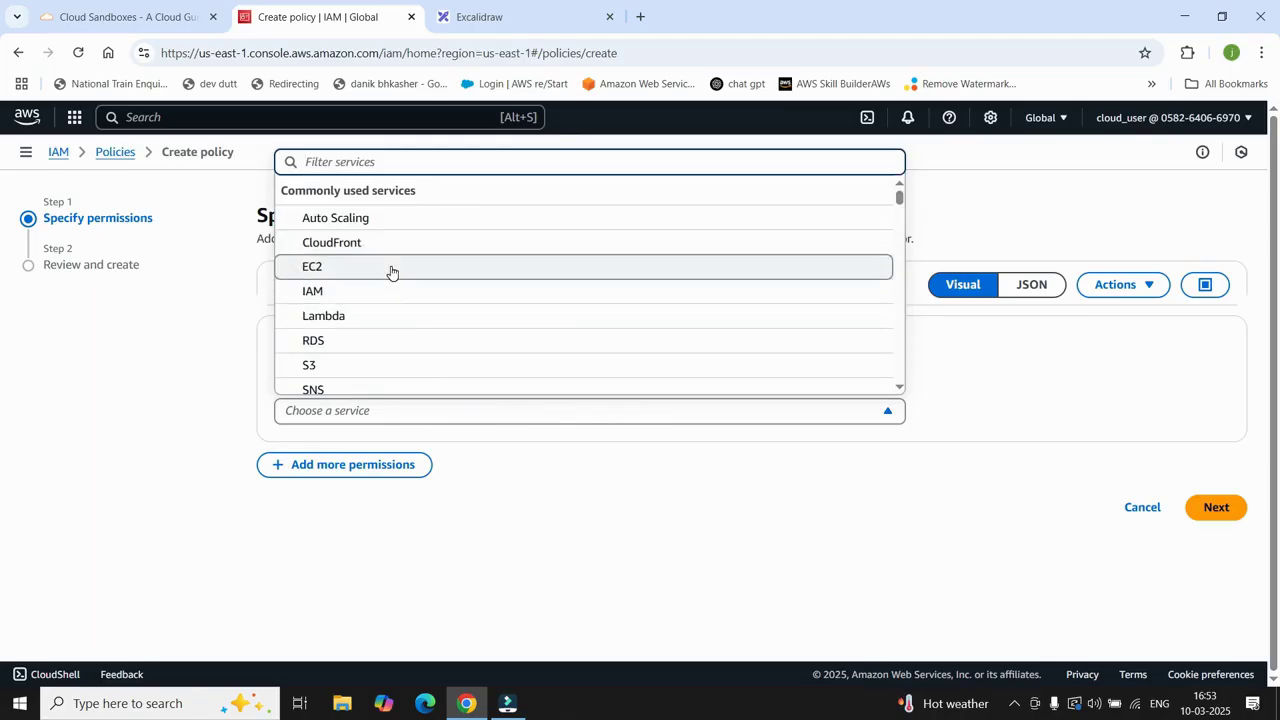
{"action": "left_click", "coordinate": [366, 367]}
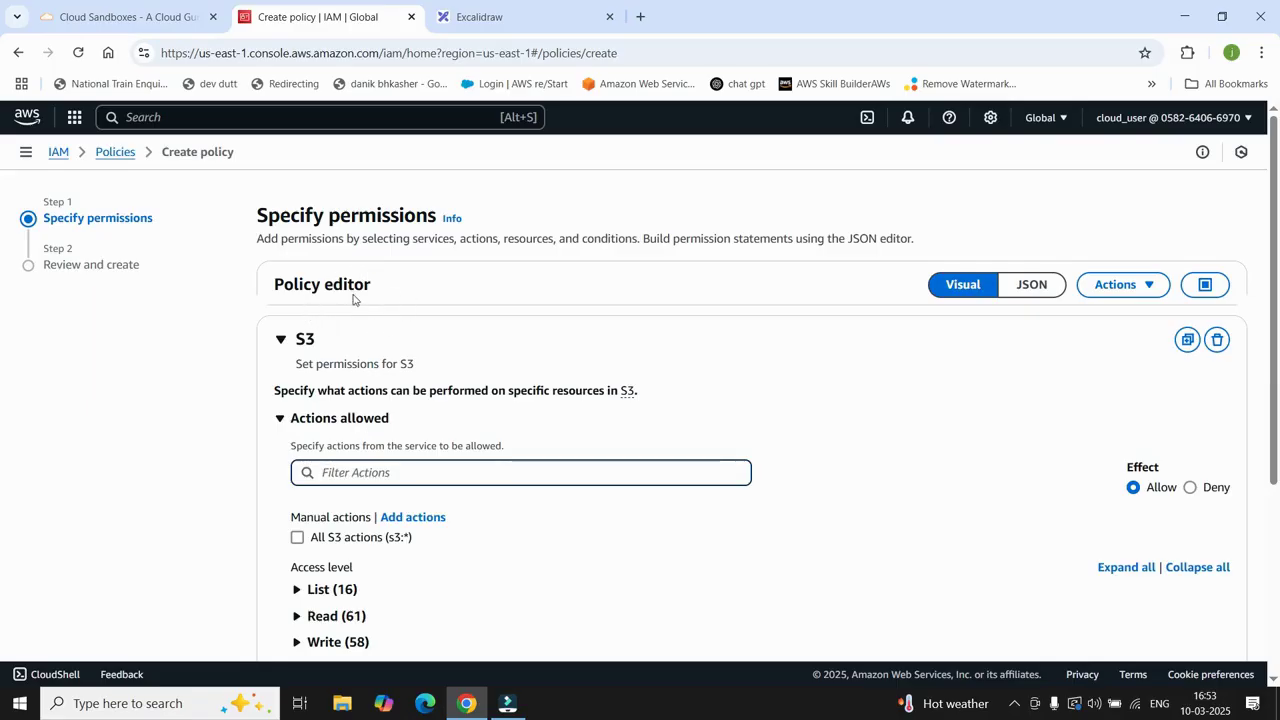
{"action": "left_click", "coordinate": [1030, 289]}
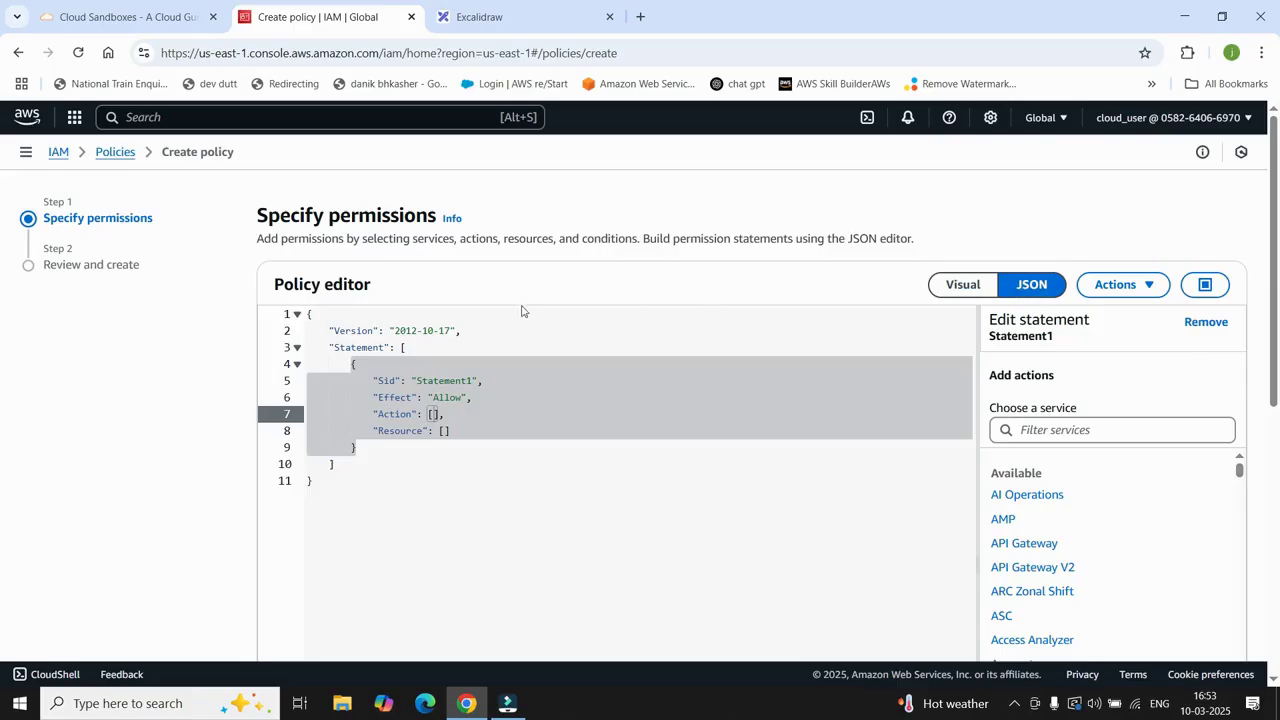
Step: Abandon the S3 policy draft and return to the Policies list
{"action": "left_click", "coordinate": [114, 153]}
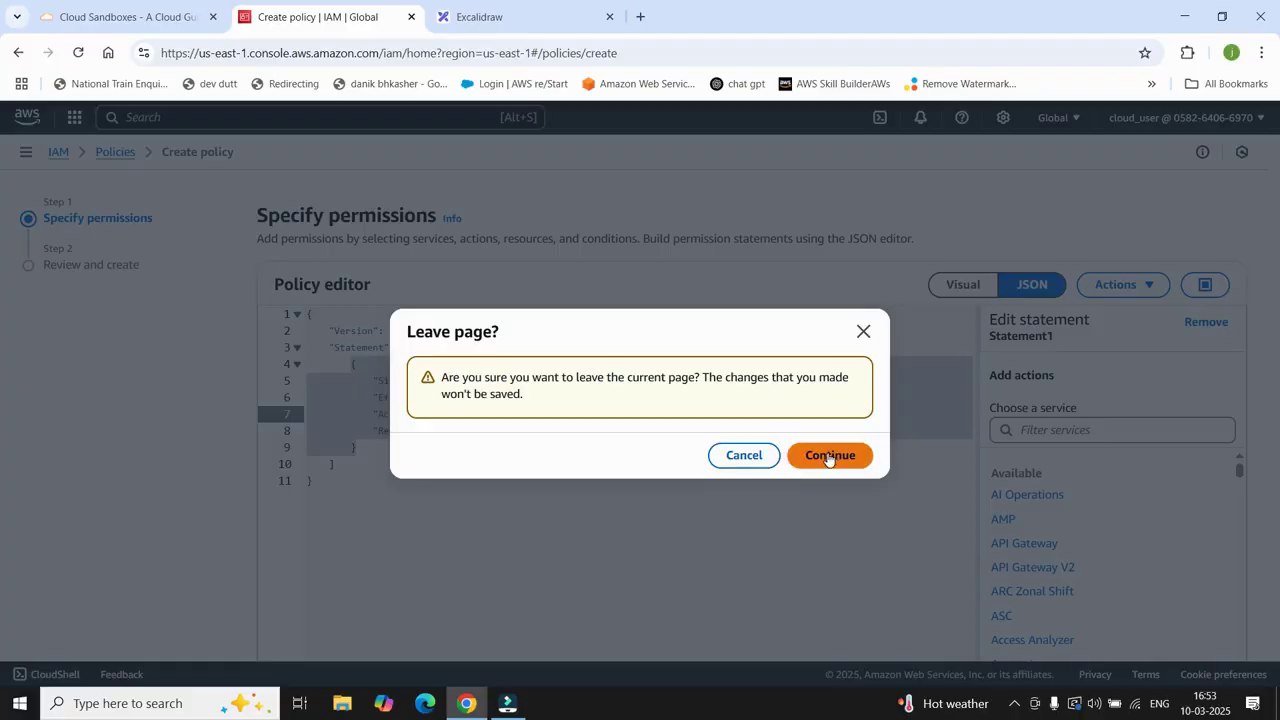
{"action": "left_click", "coordinate": [757, 455]}
{"action": "left_click", "coordinate": [114, 153]}
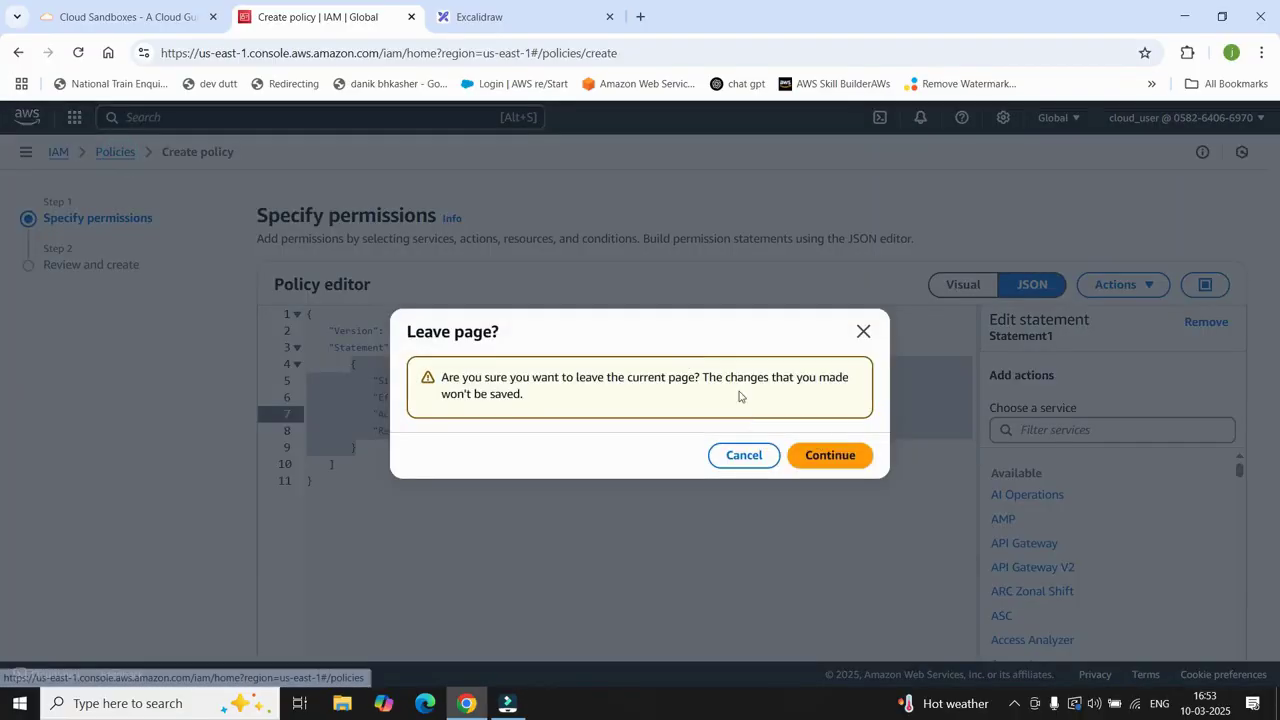
{"action": "left_click", "coordinate": [842, 454]}
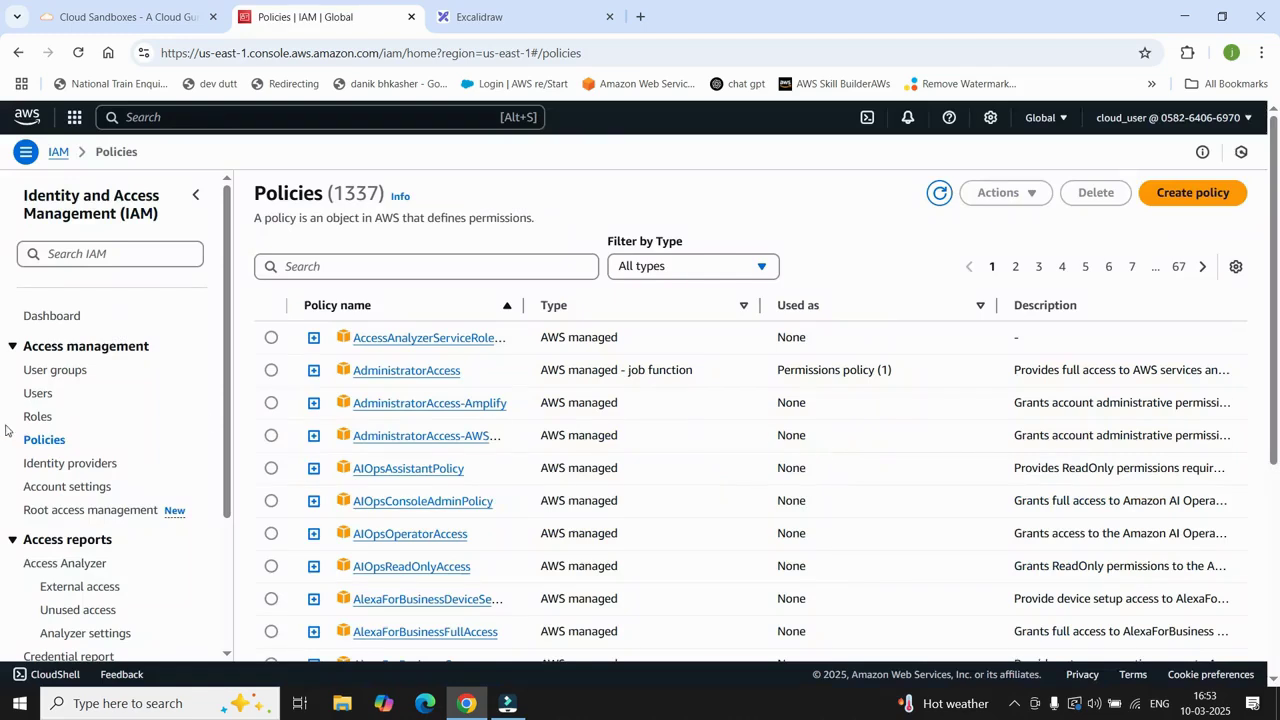
Step: Start a fresh custom policy and switch its editor to JSON, showing the blank Statement1
{"action": "left_click", "coordinate": [40, 440]}
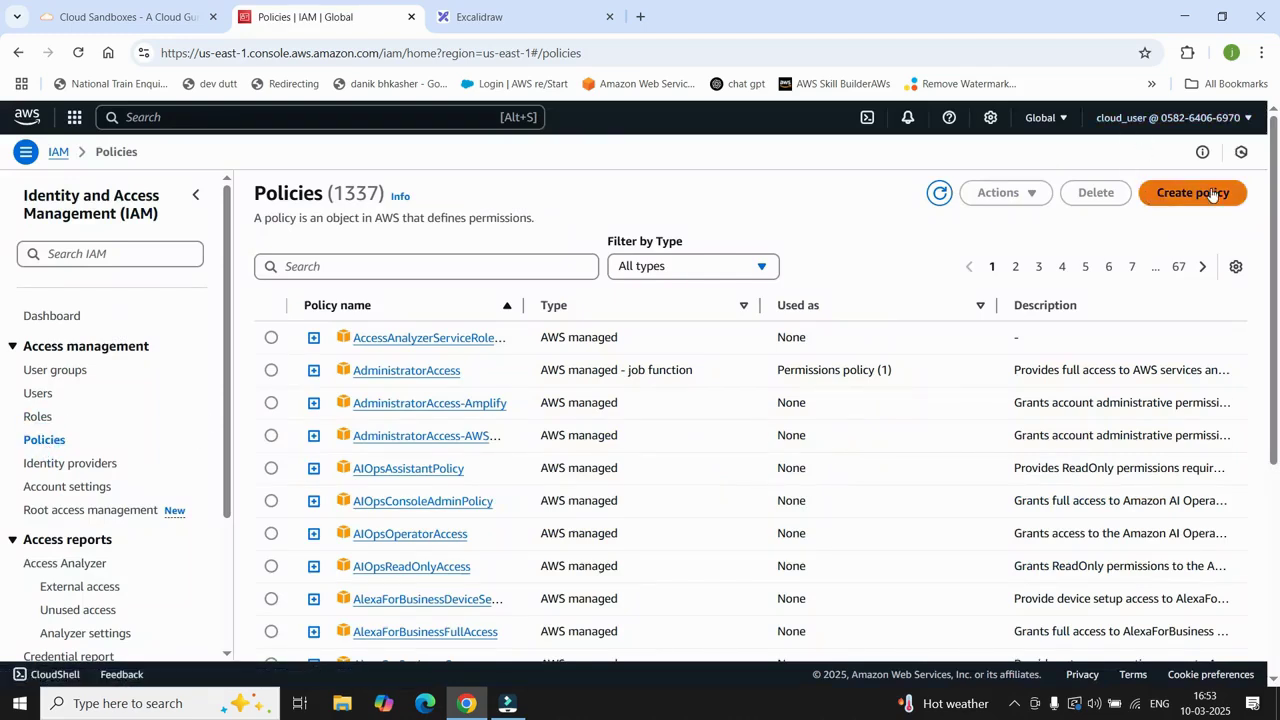
{"action": "left_click", "coordinate": [1211, 194]}
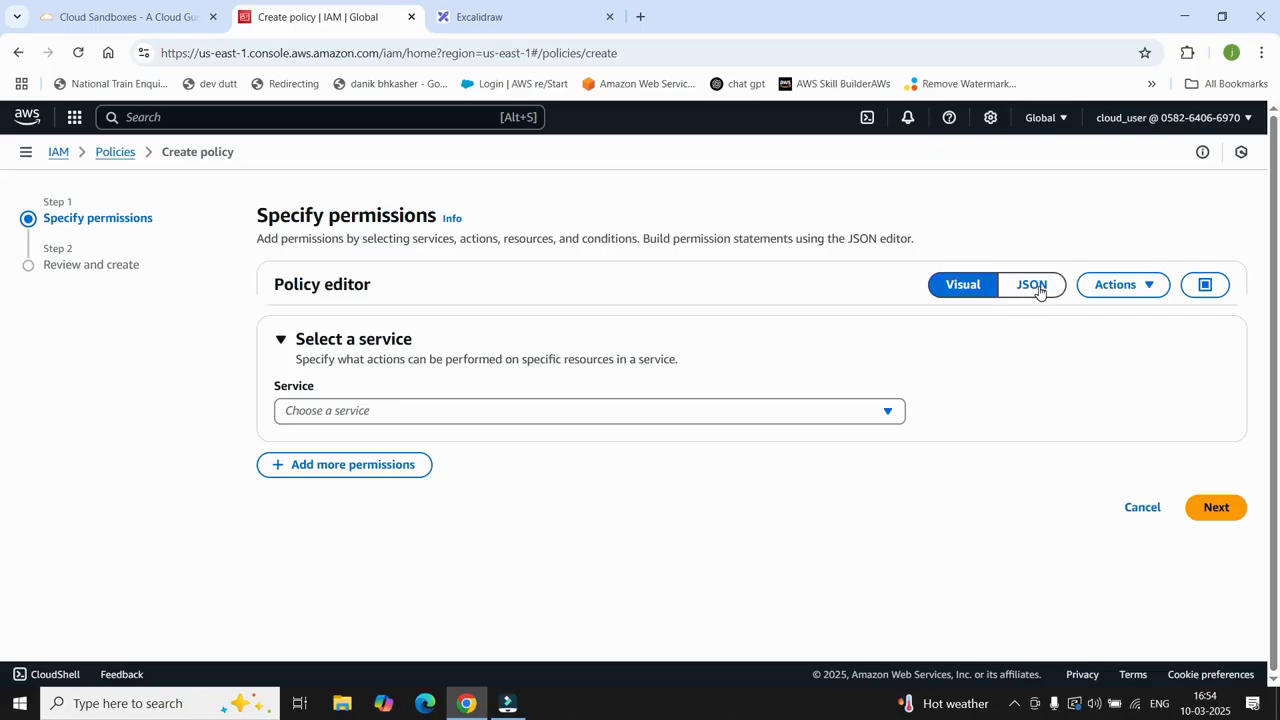
{"action": "left_click", "coordinate": [1035, 287]}
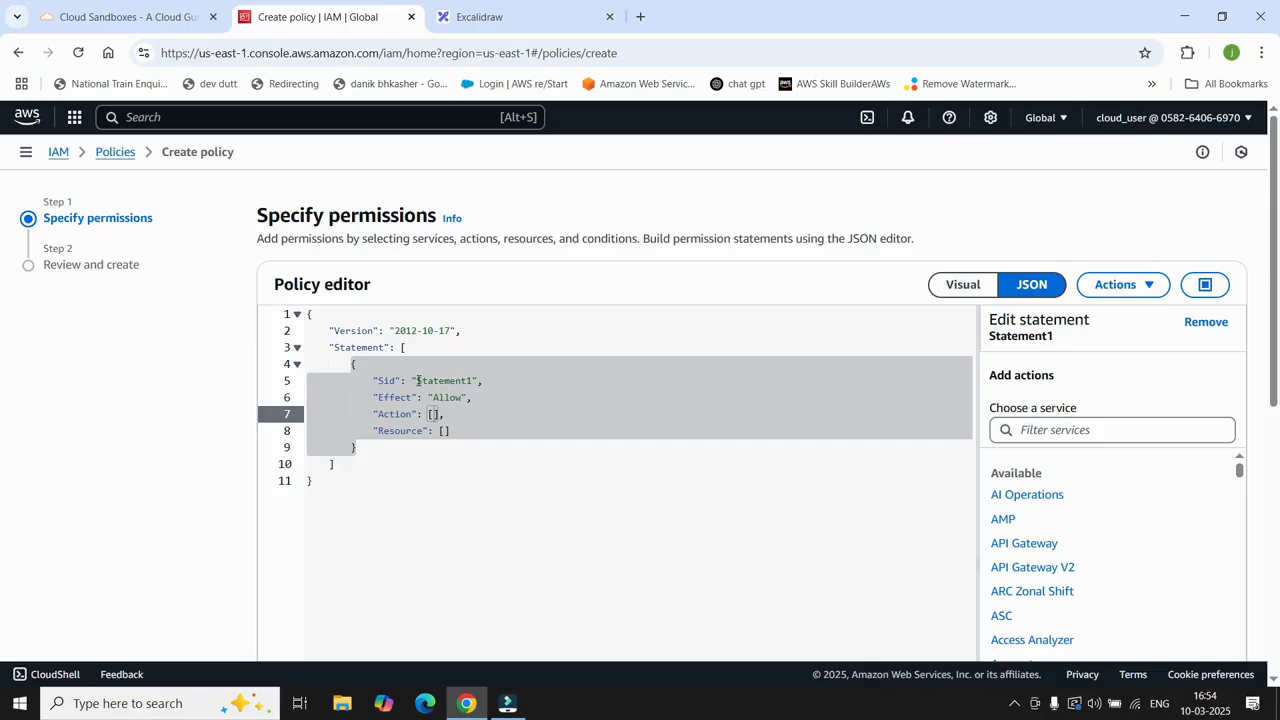
Step: Change the statement Sid from Statement1 to AllowS3Access
{"action": "left_click", "coordinate": [418, 381]}
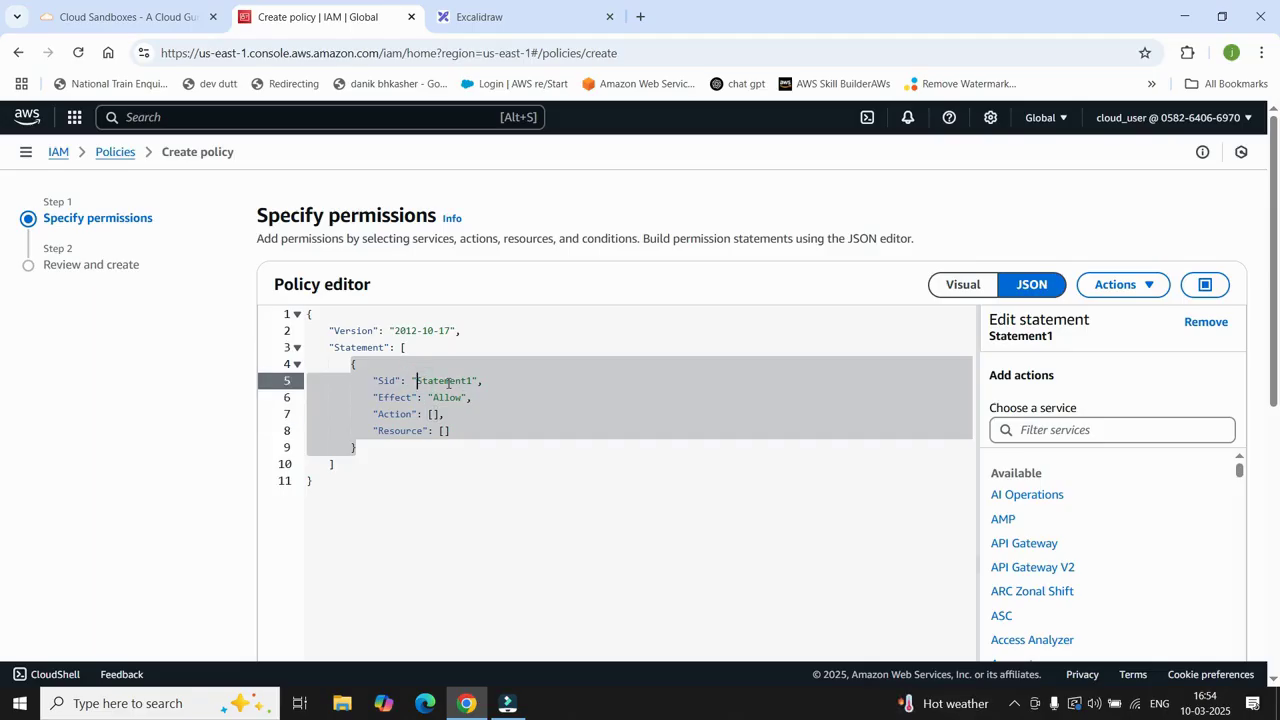
{"action": "key", "text": "Delete"}
{"action": "key", "text": "Delete"}
{"action": "key", "text": "Delete"}
{"action": "key", "text": "Delete"}
{"action": "key", "text": "Delete"}
{"action": "key", "text": "Delete"}
{"action": "key", "text": "Delete"}
{"action": "key", "text": "Delete"}
{"action": "key", "text": "Delete"}
{"action": "key", "text": "Delete"}
{"action": "type", "text": "AllowS3Access"}
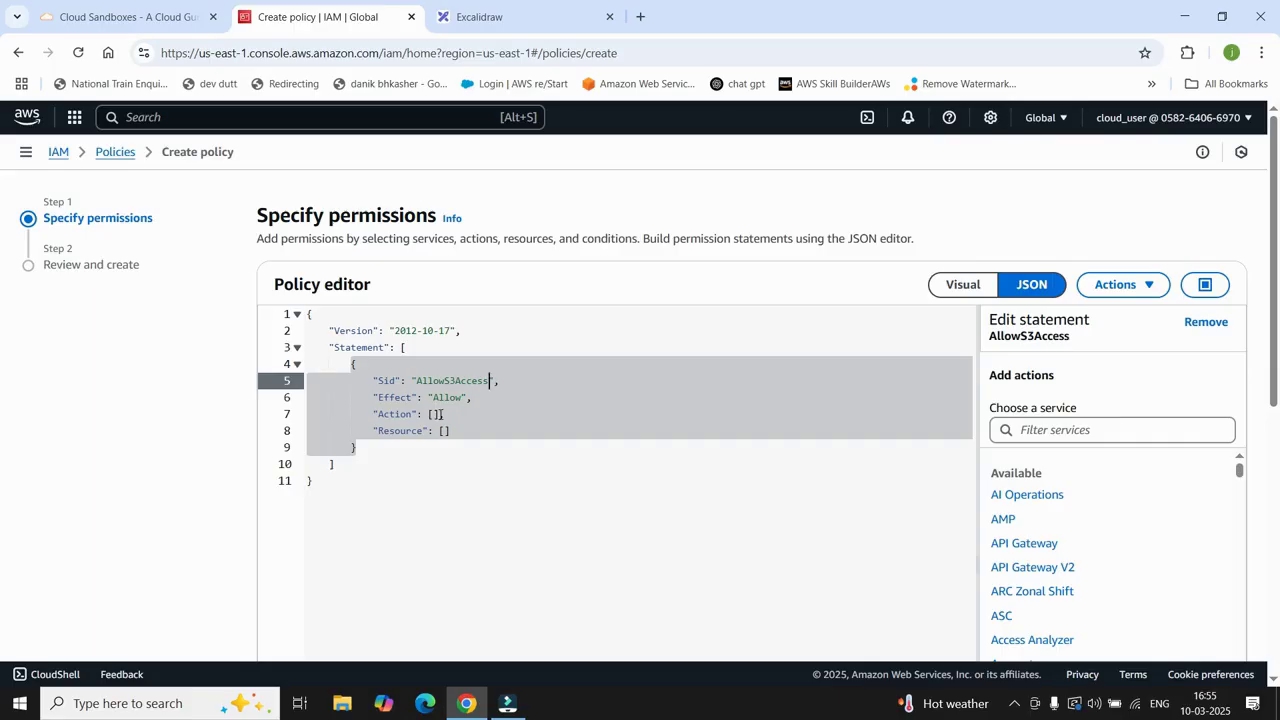
Step: Replace the empty Action brackets with the value "S3
{"action": "left_click", "coordinate": [440, 414]}
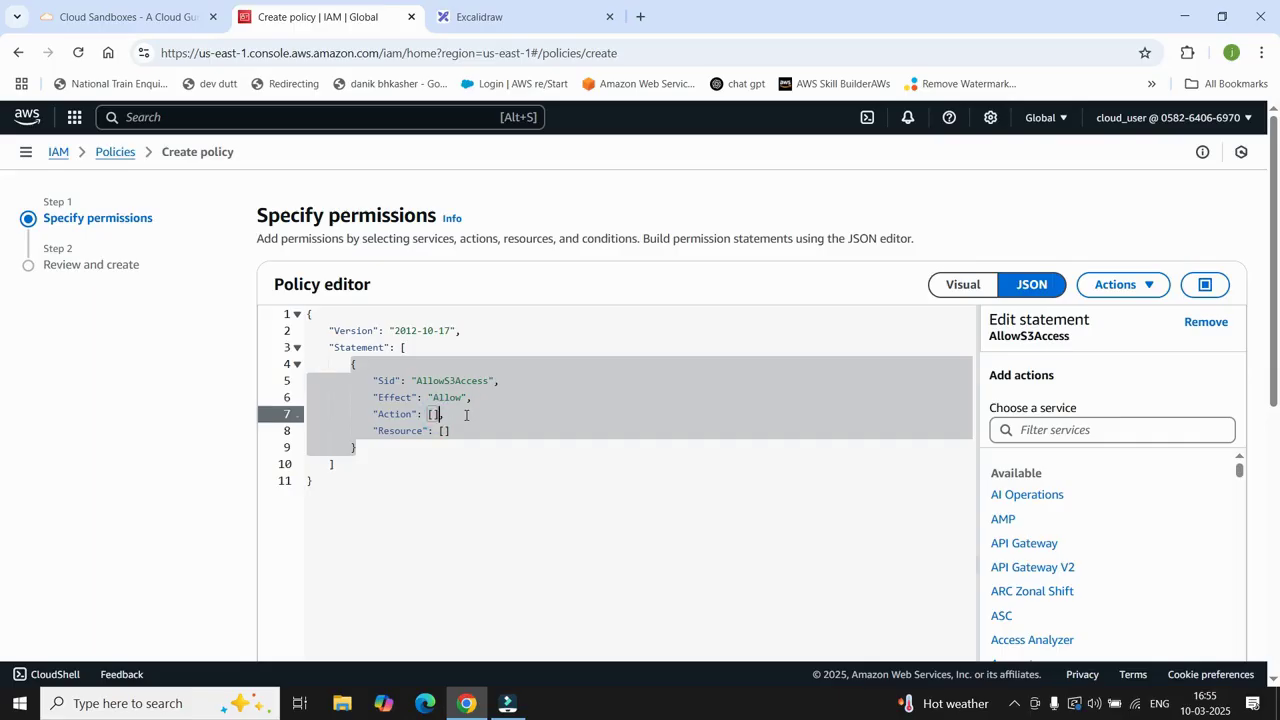
{"action": "key", "text": "BackSpace"}
{"action": "key", "text": "BackSpace"}
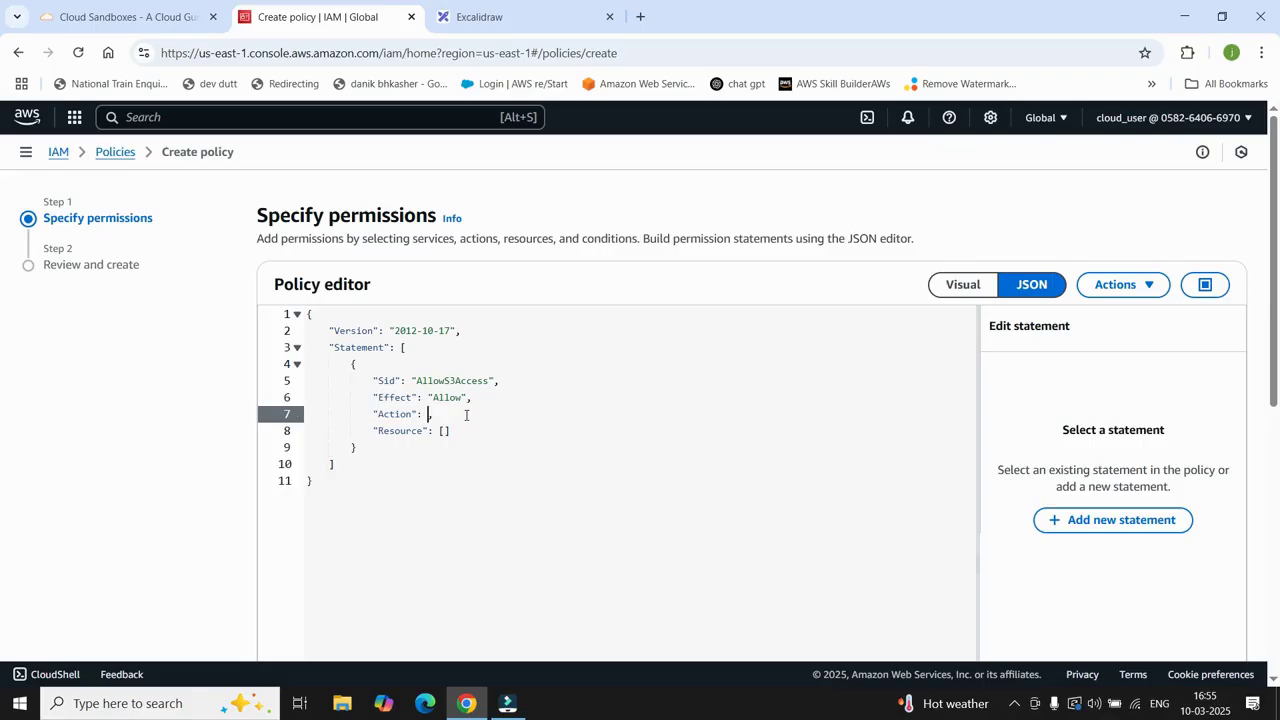
{"action": "type", "text": "\""}
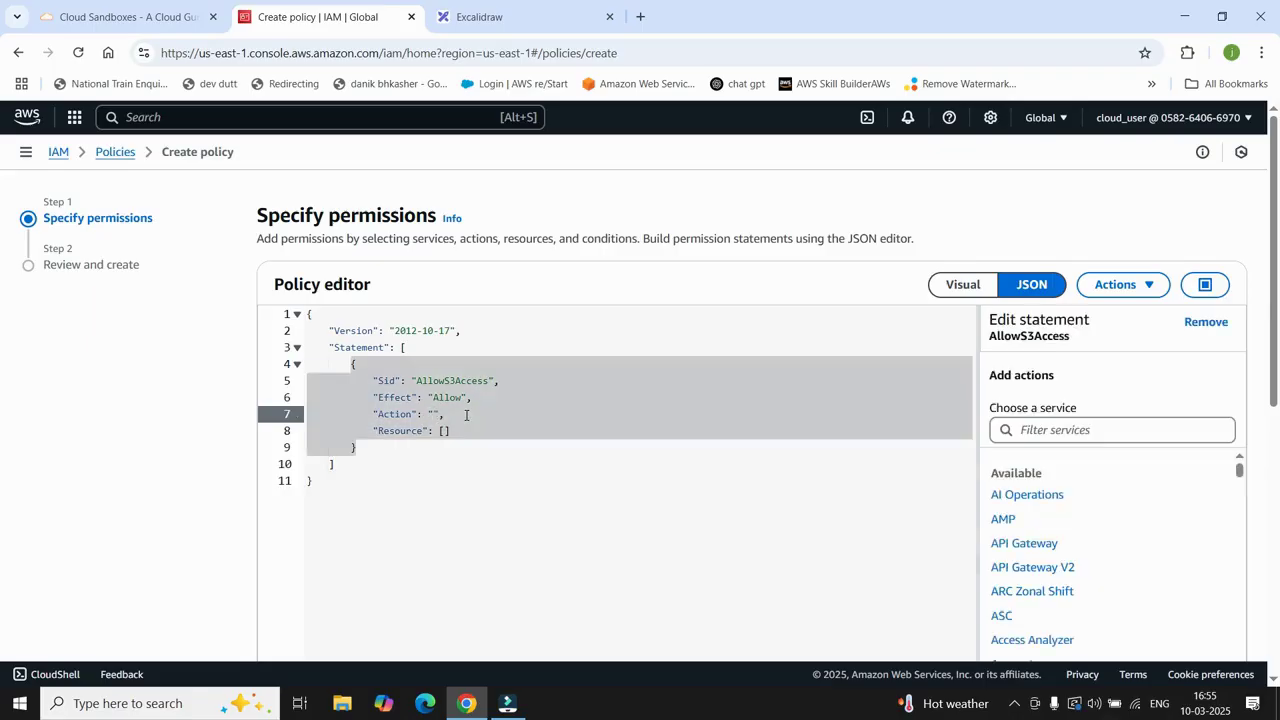
{"action": "type", "text": "S3"}
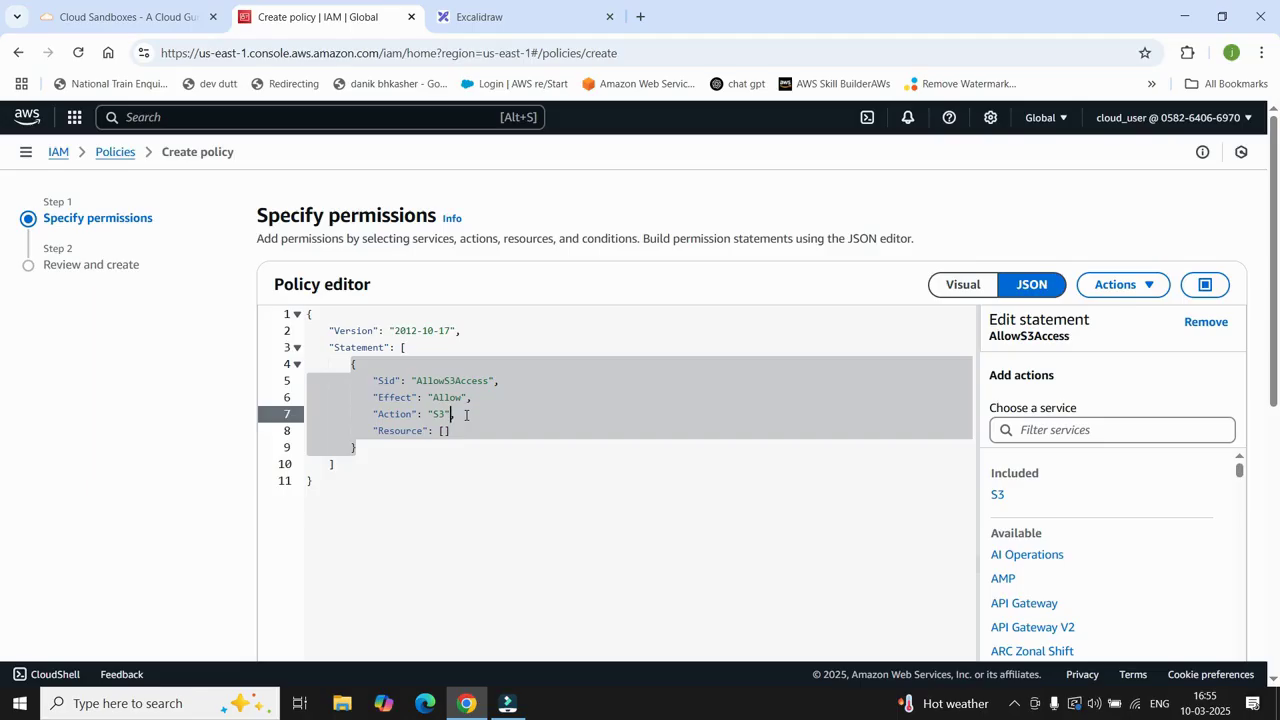
{"action": "key", "text": "BackSpace"}
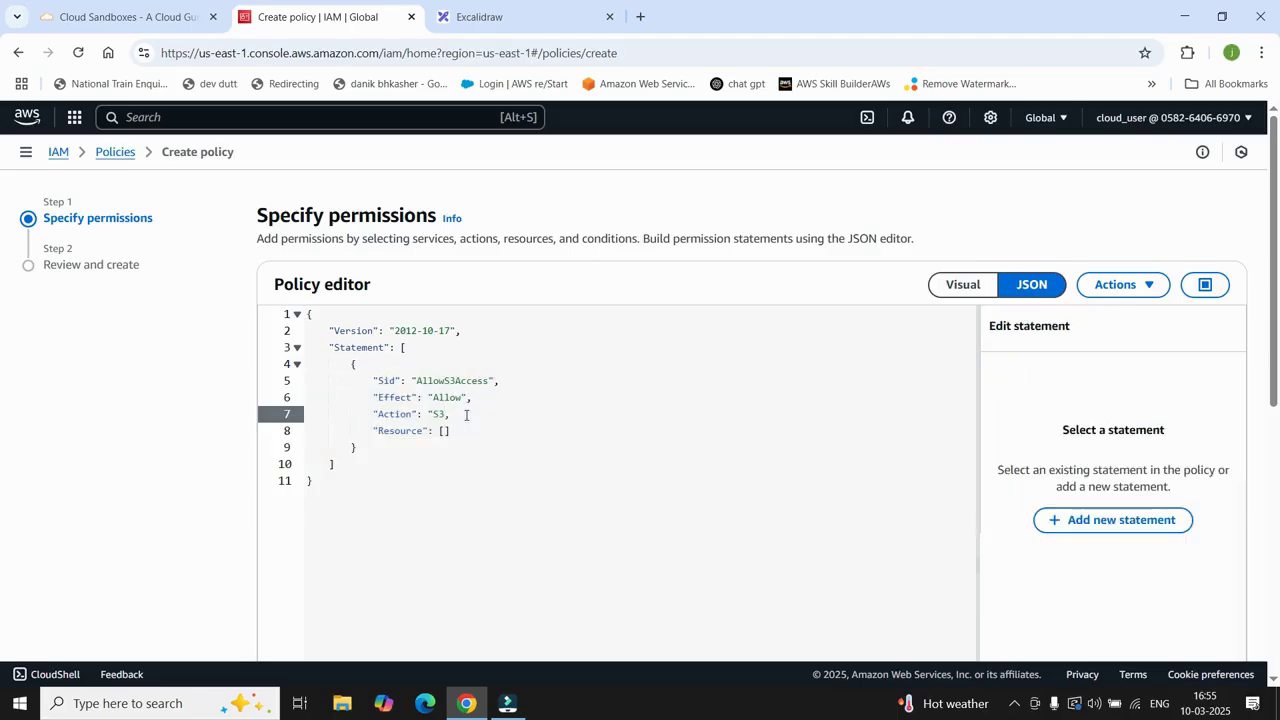
Step: Complete the Action as "S3:*" and replace the empty Resource brackets with "*"
{"action": "type", "text": ":*"}
{"action": "type", "text": "\""}
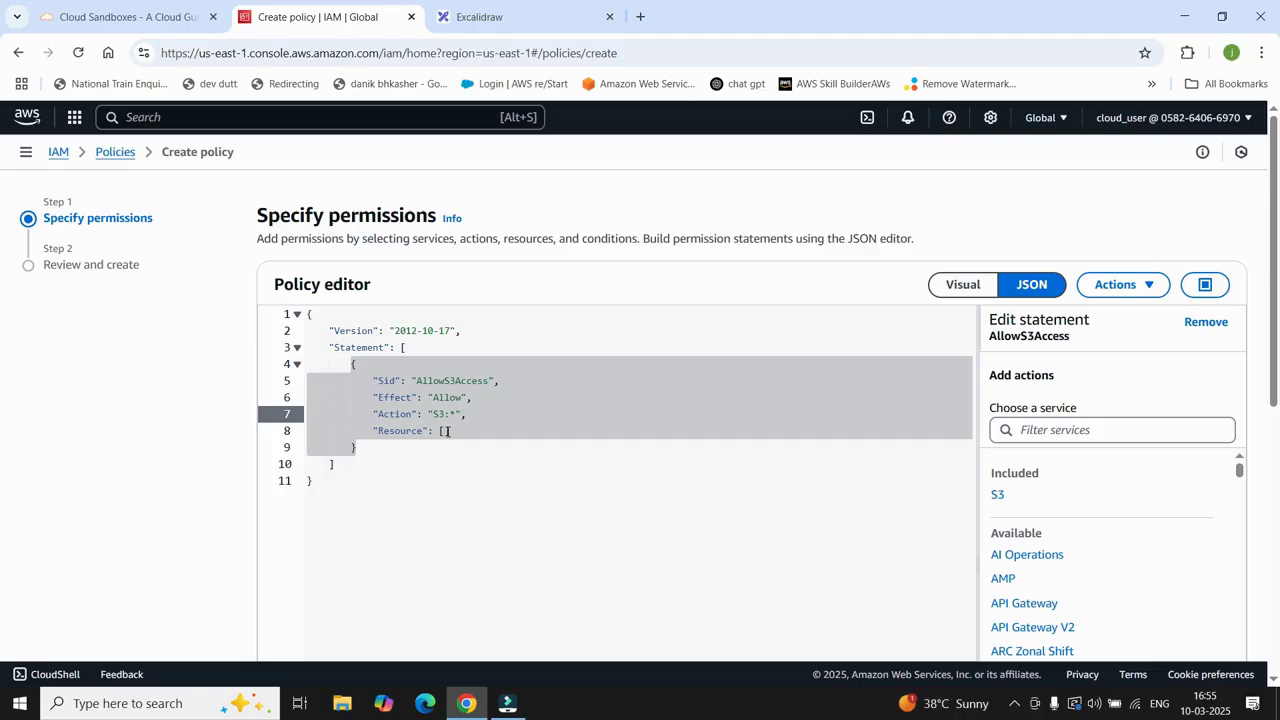
{"action": "left_click", "coordinate": [447, 431]}
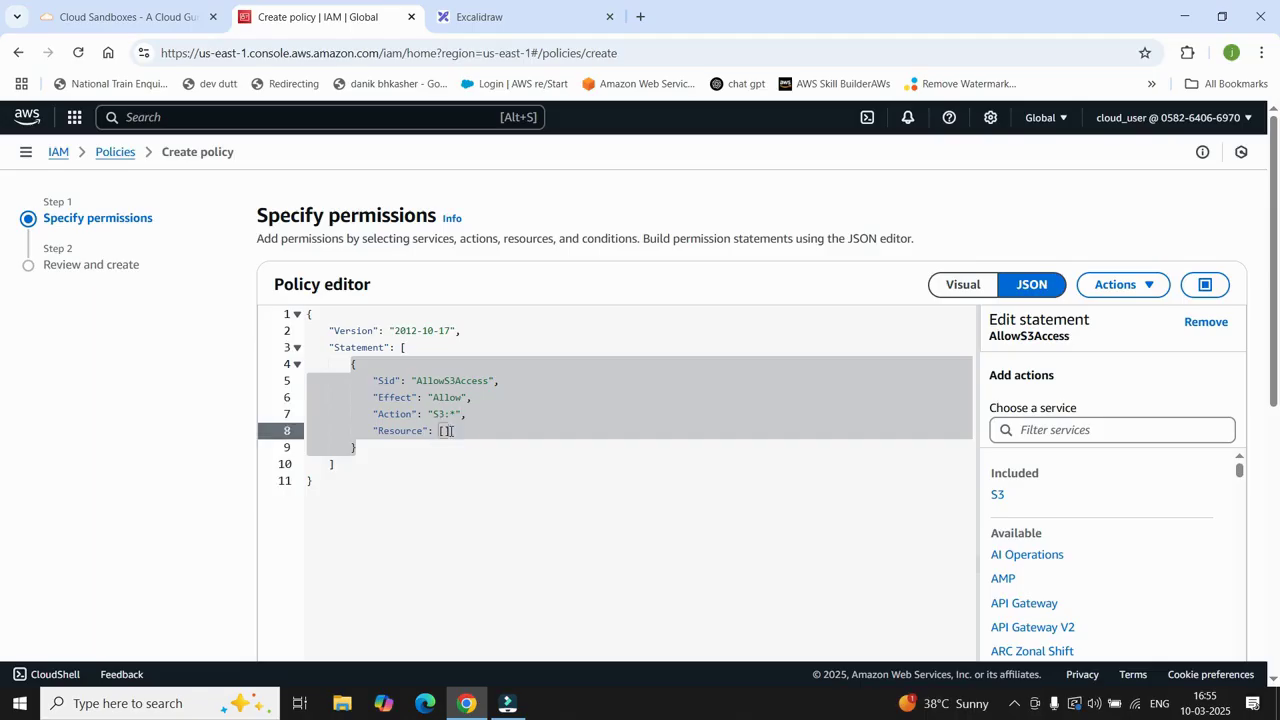
{"action": "key", "text": "BackSpace"}
{"action": "key", "text": "BackSpace"}
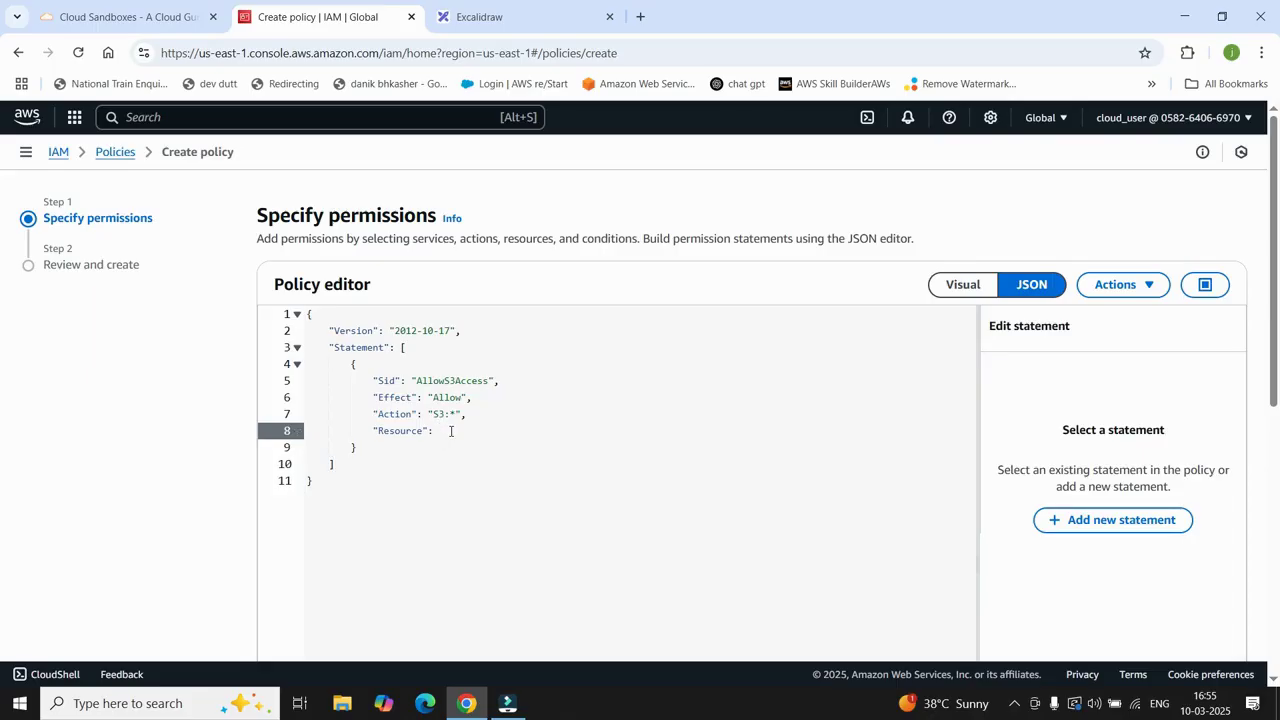
{"action": "type", "text": "\""}
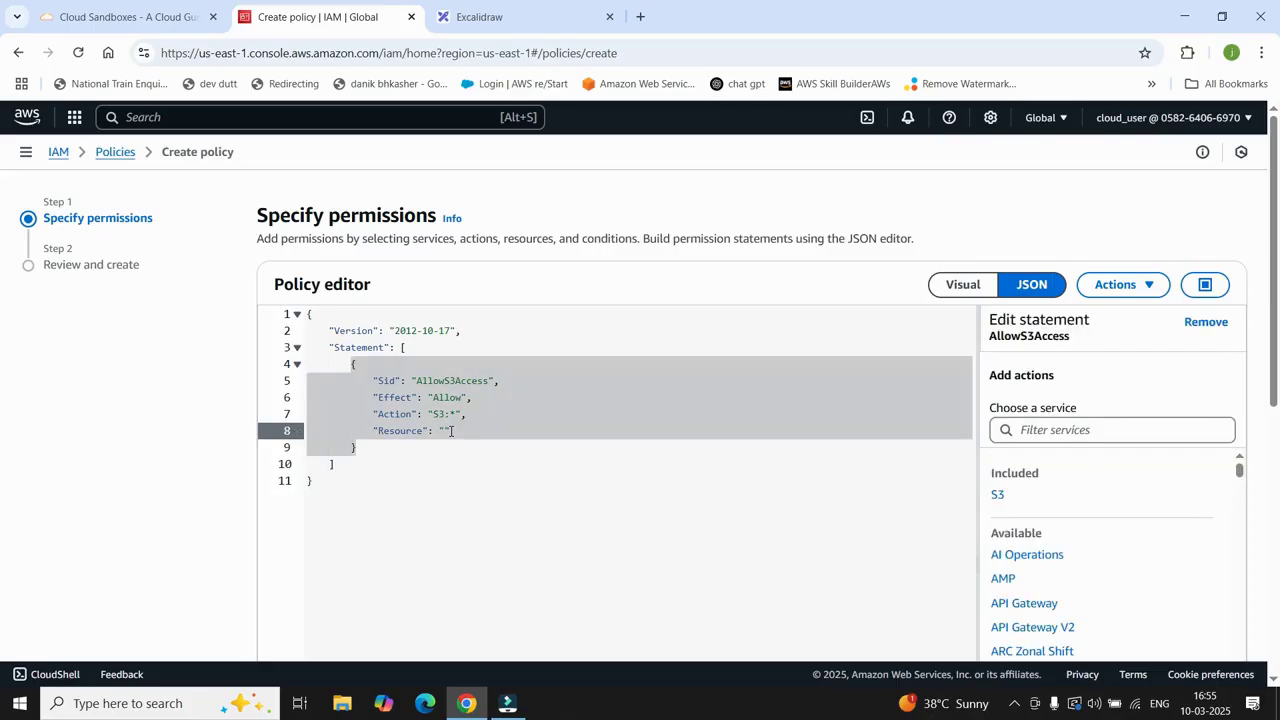
{"action": "type", "text": "8"}
{"action": "left_click", "coordinate": [479, 429]}
Step: Continue from the JSON editor to the Review and create page
{"action": "scroll", "coordinate": [657, 460], "scroll_direction": "down", "scroll_amount": 3}
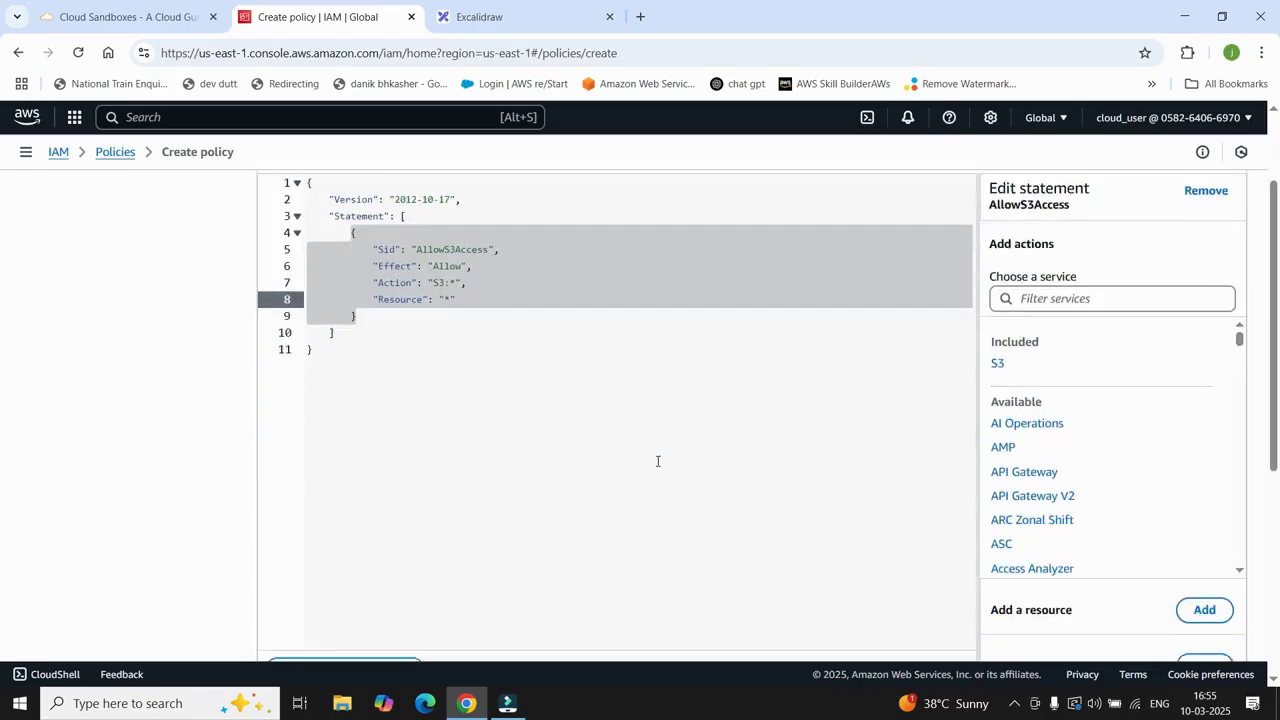
{"action": "scroll", "coordinate": [990, 533], "scroll_direction": "down", "scroll_amount": 3}
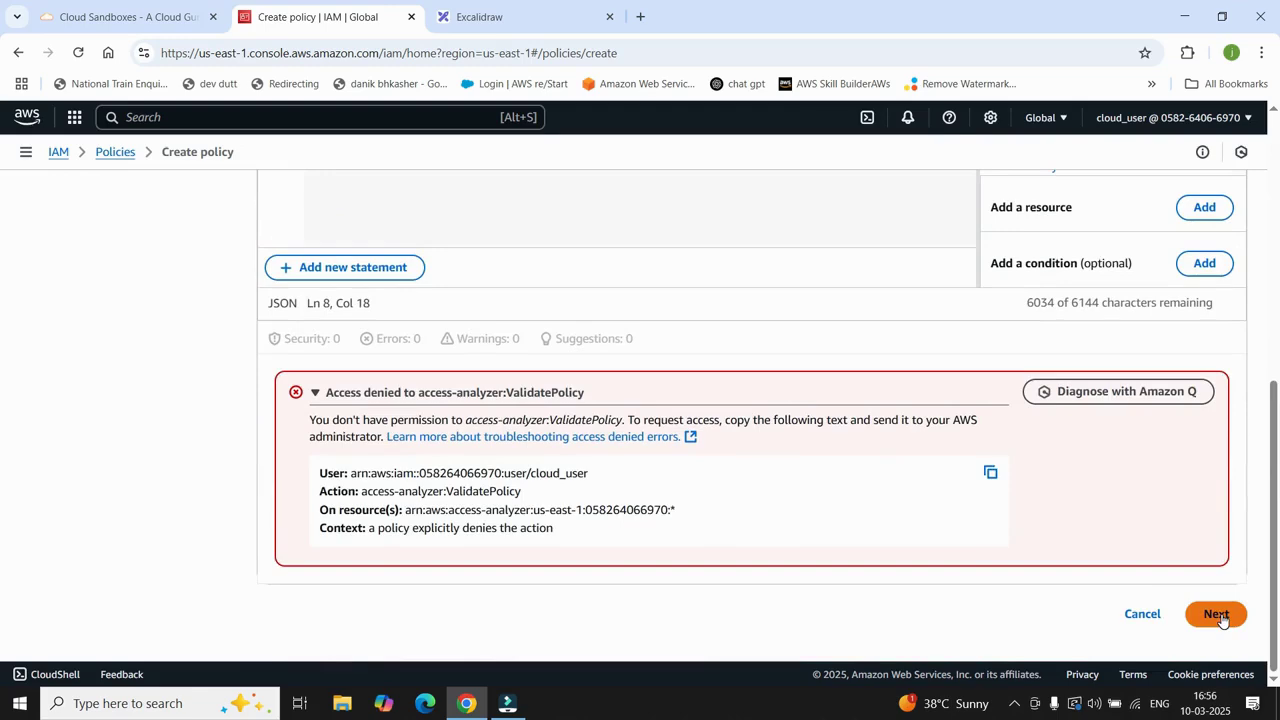
{"action": "left_click", "coordinate": [1217, 614]}
Step: Name the policy s3_access_policy and create it
{"action": "scroll", "coordinate": [789, 481], "scroll_direction": "down", "scroll_amount": 2}
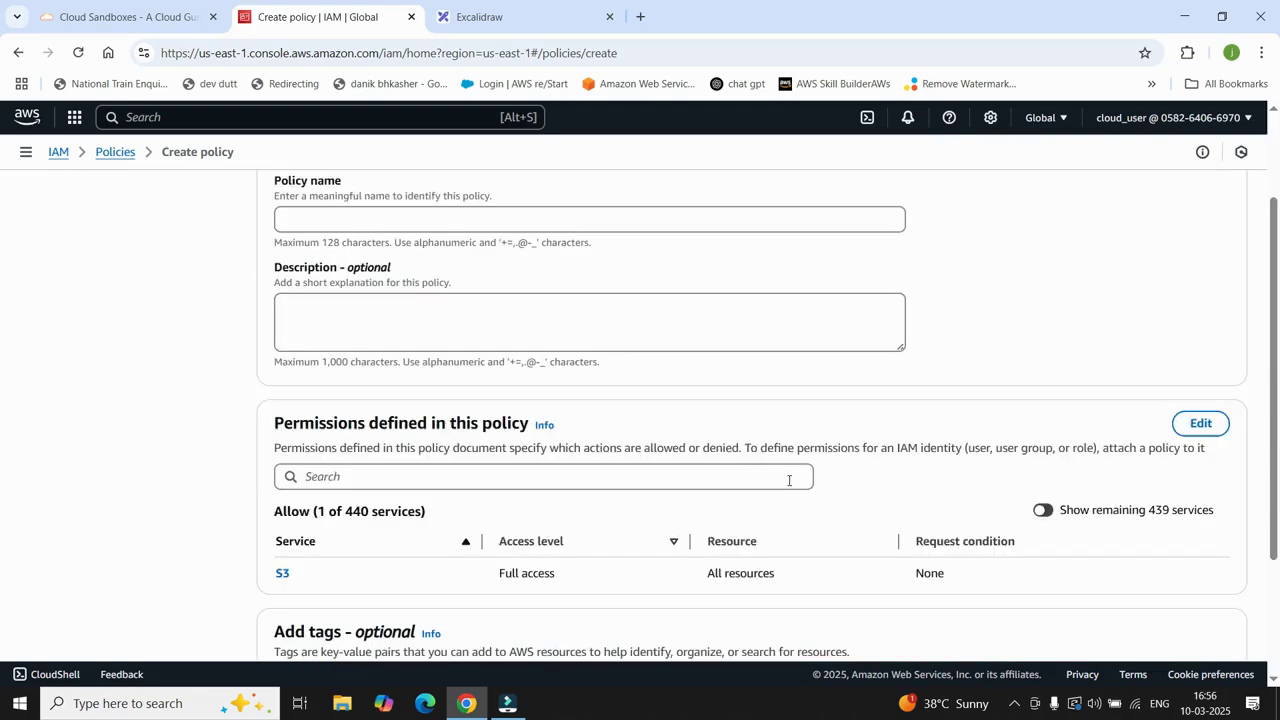
{"action": "scroll", "coordinate": [404, 190], "scroll_direction": "up", "scroll_amount": 1}
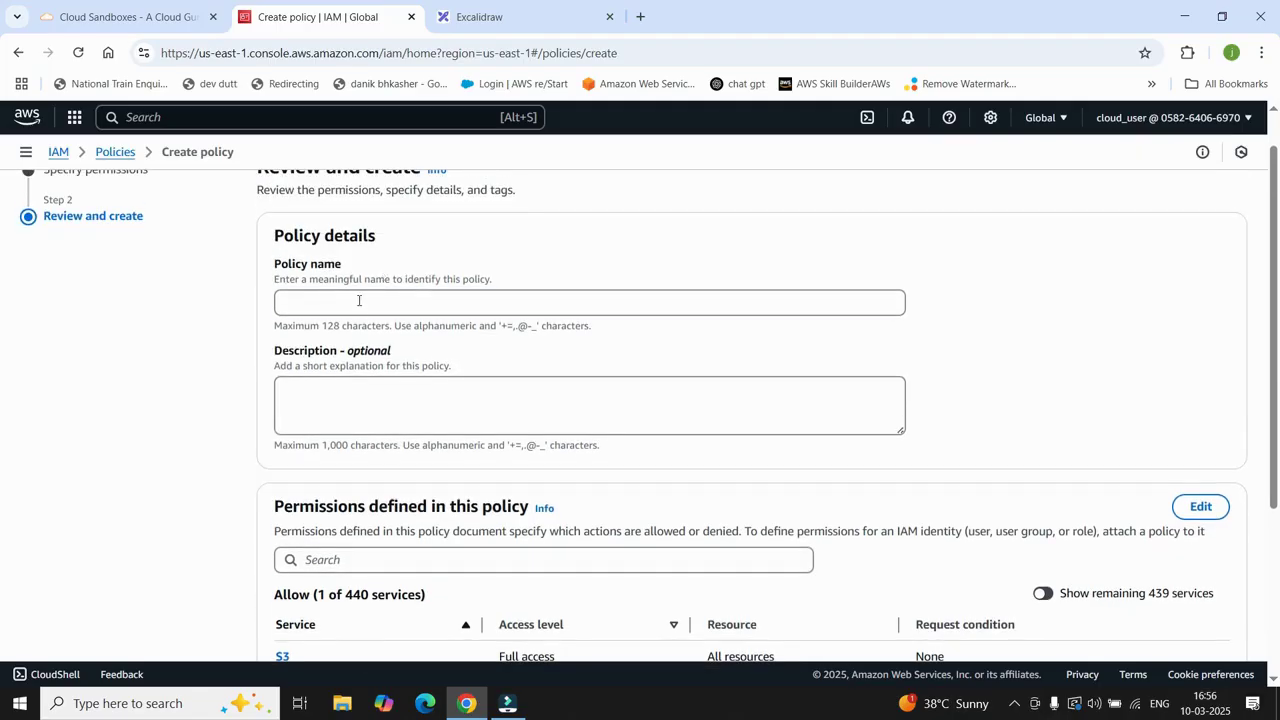
{"action": "left_click", "coordinate": [359, 300]}
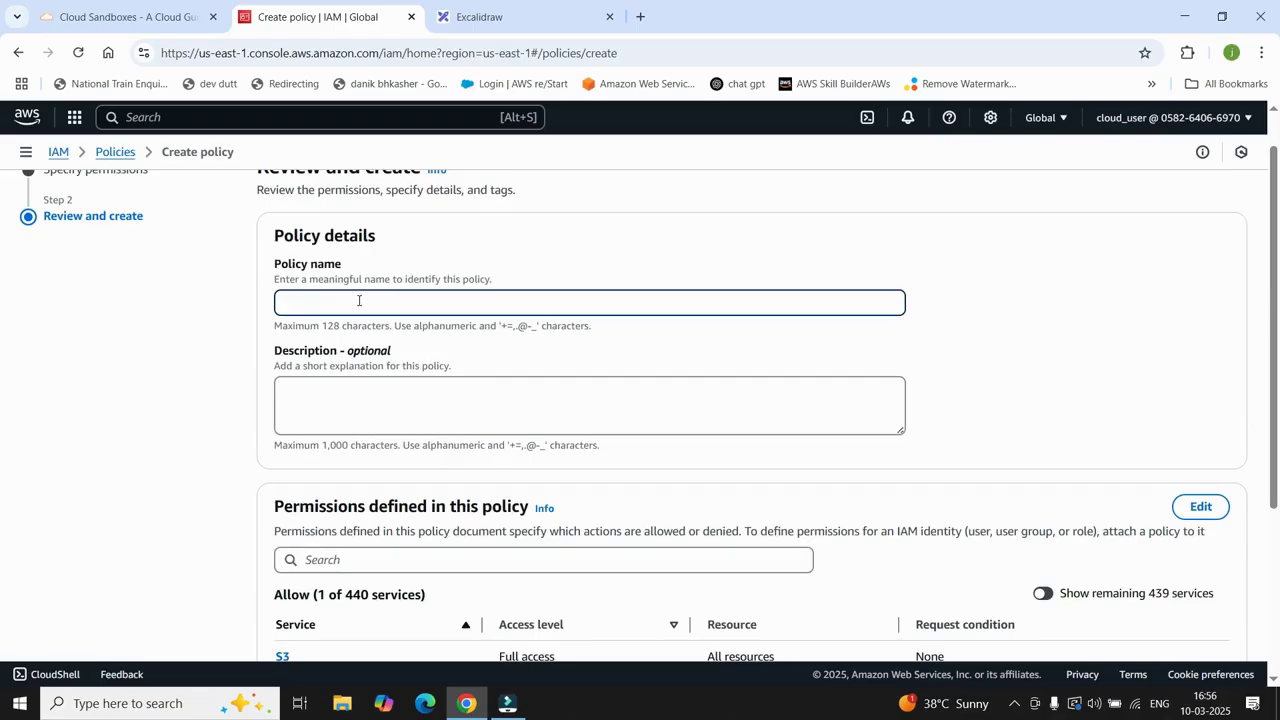
{"action": "type", "text": "s3_access_policy"}
{"action": "scroll", "coordinate": [439, 302], "scroll_direction": "down", "scroll_amount": 3}
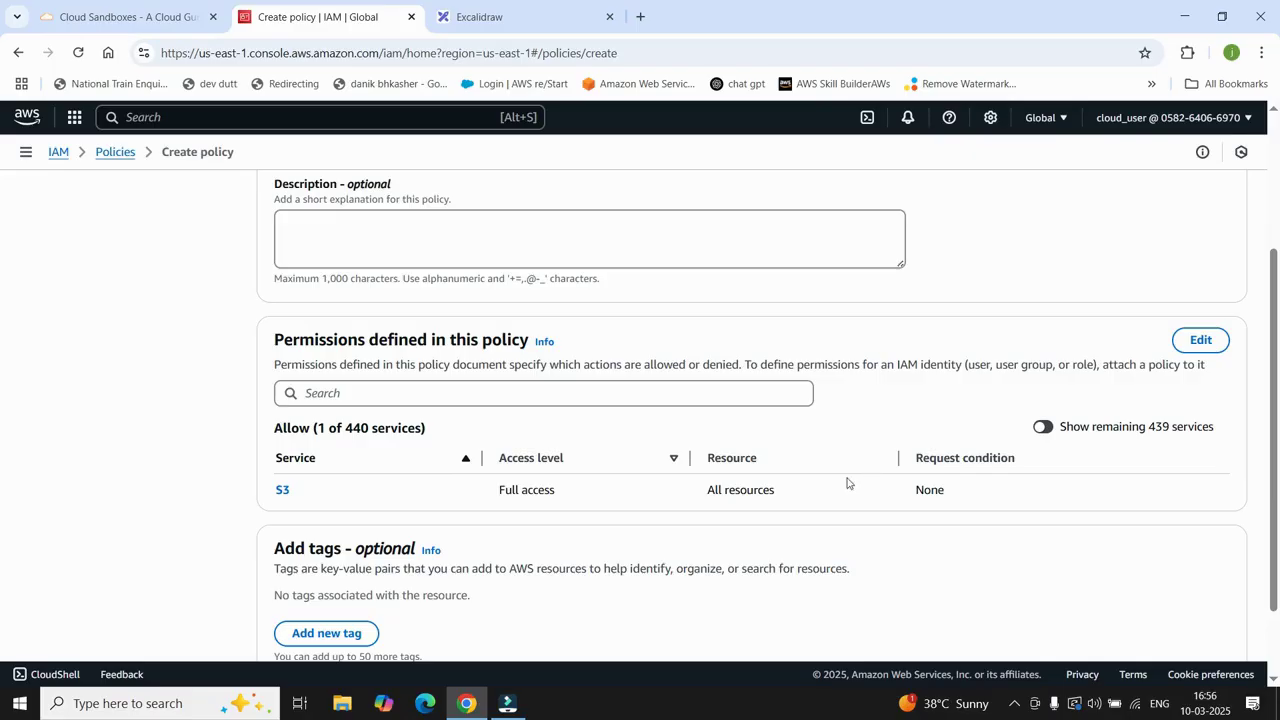
{"action": "scroll", "coordinate": [822, 488], "scroll_direction": "down", "scroll_amount": 2}
{"action": "left_click", "coordinate": [1222, 619]}
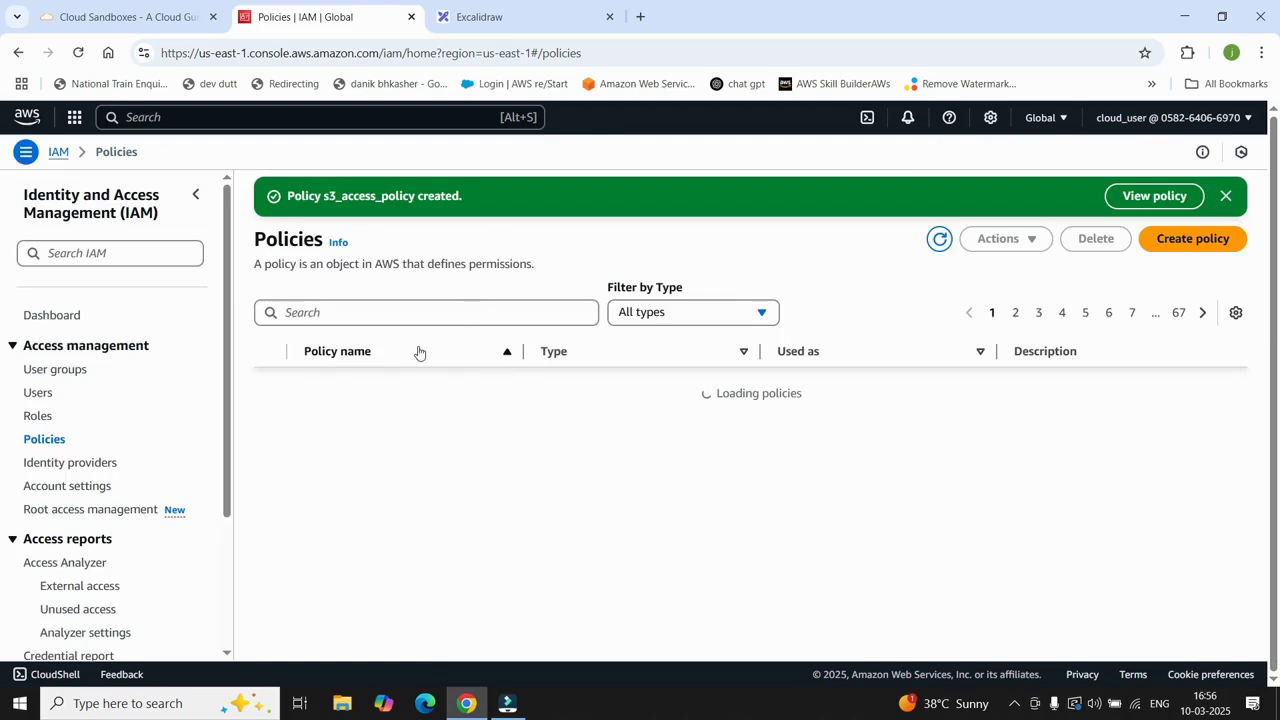
{"action": "left_click", "coordinate": [337, 196]}
{"action": "left_click_drag", "start_coordinate": [455, 196], "coordinate": [459, 196]}
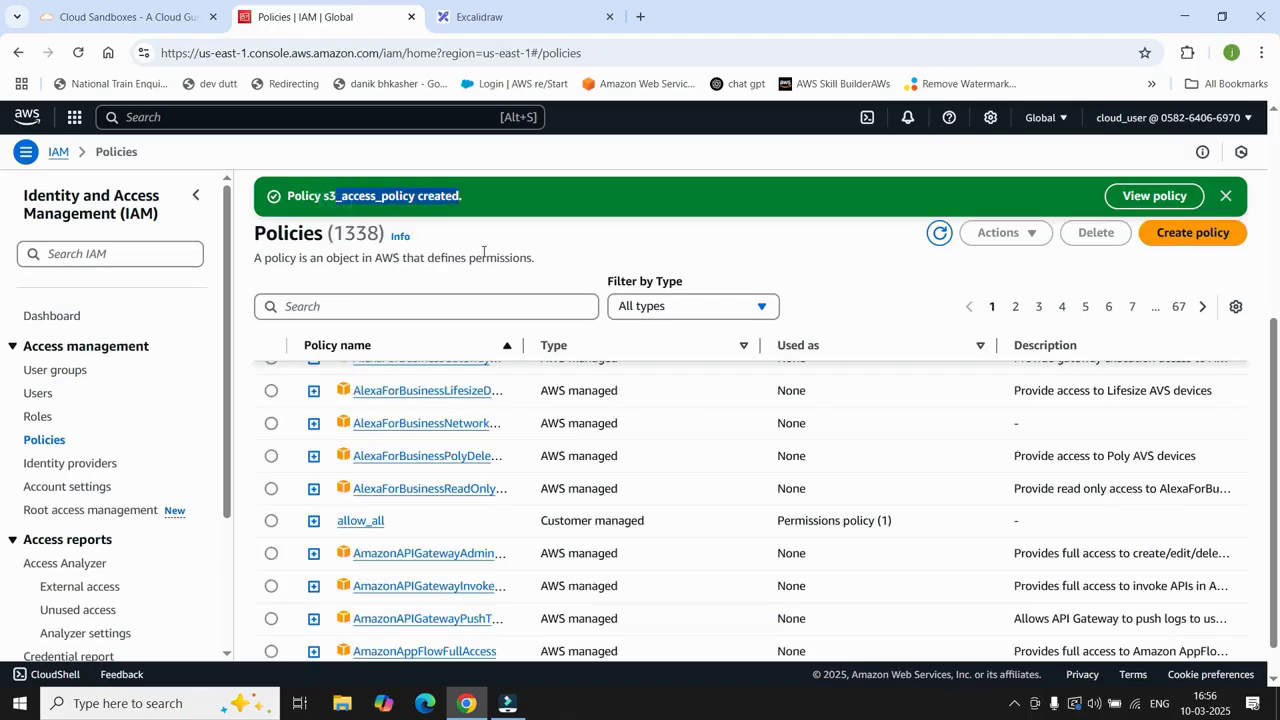
{"action": "scroll", "coordinate": [477, 306], "scroll_direction": "up", "scroll_amount": 4}
{"action": "left_click", "coordinate": [381, 312]}
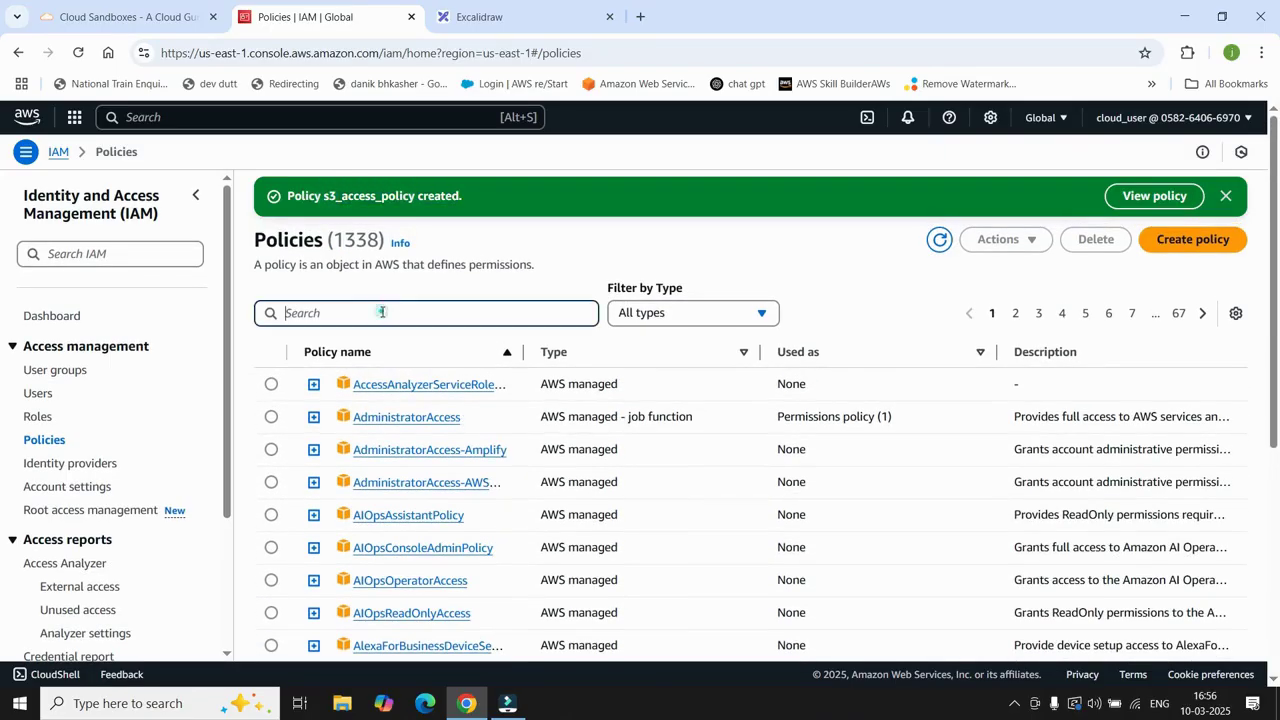
{"action": "type", "text": "s3"}
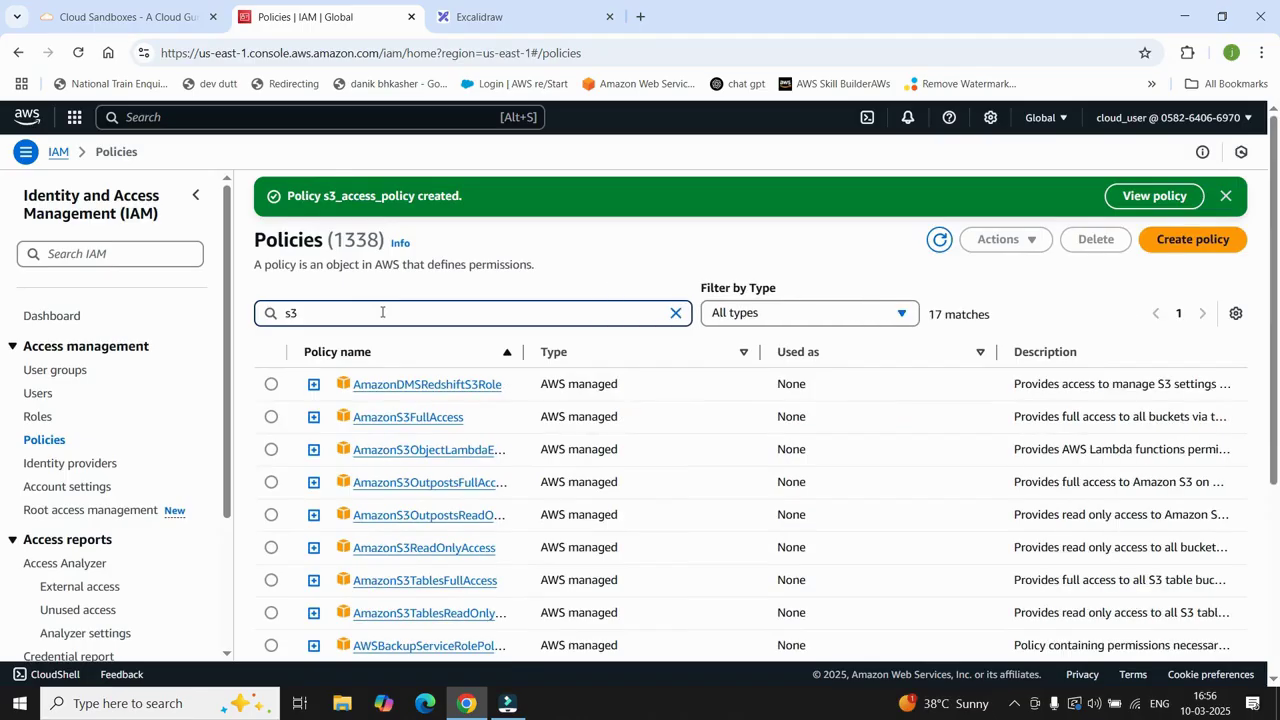
{"action": "type", "text": "_"}
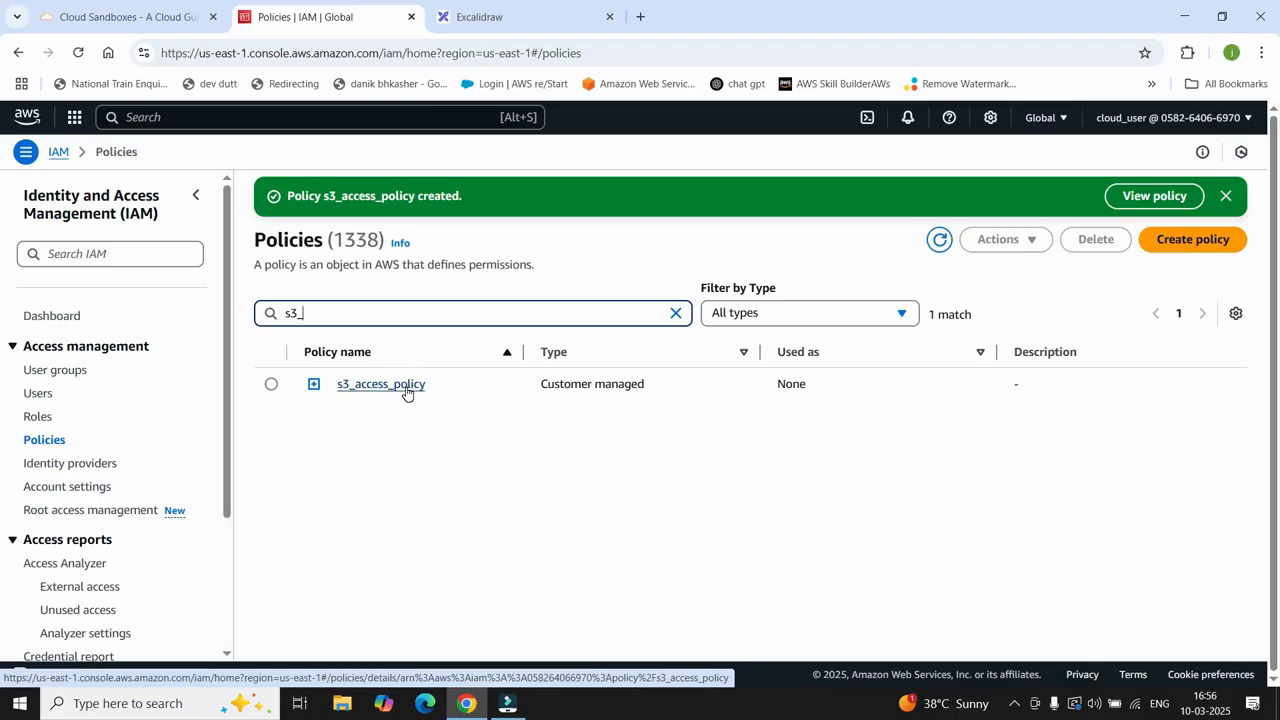
{"action": "left_click", "coordinate": [675, 313]}
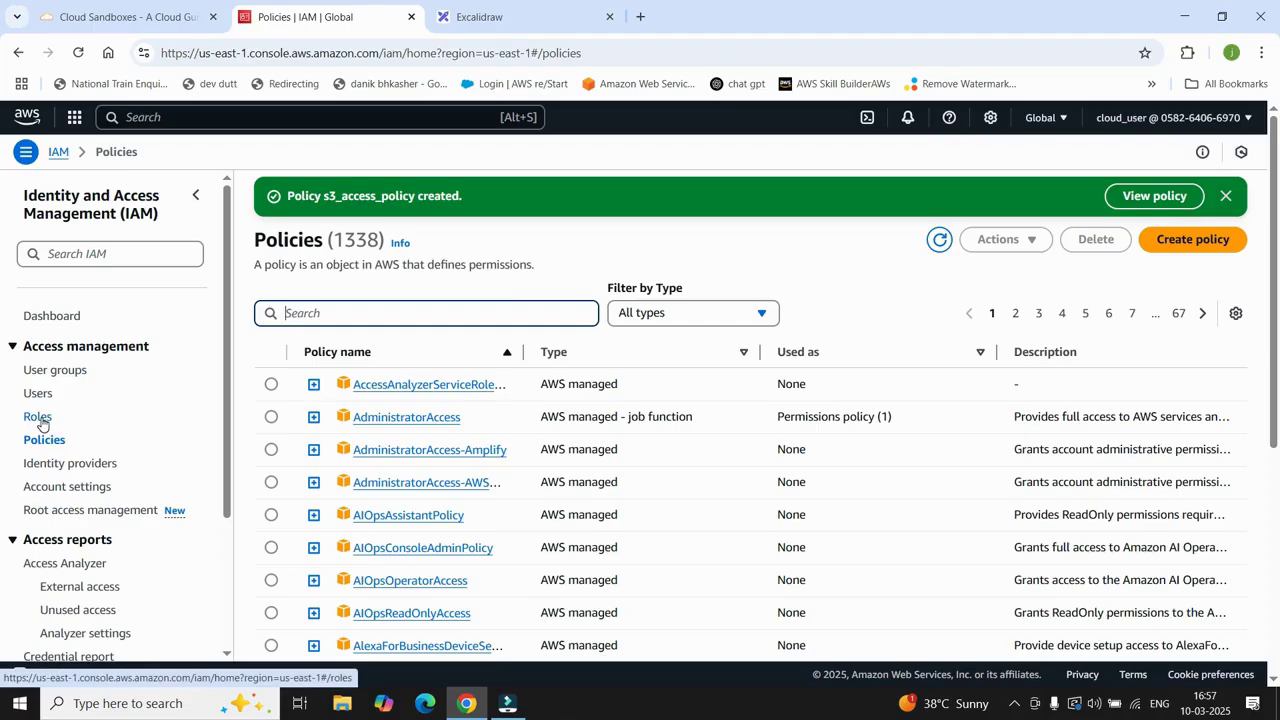
{"action": "left_click", "coordinate": [38, 417]}
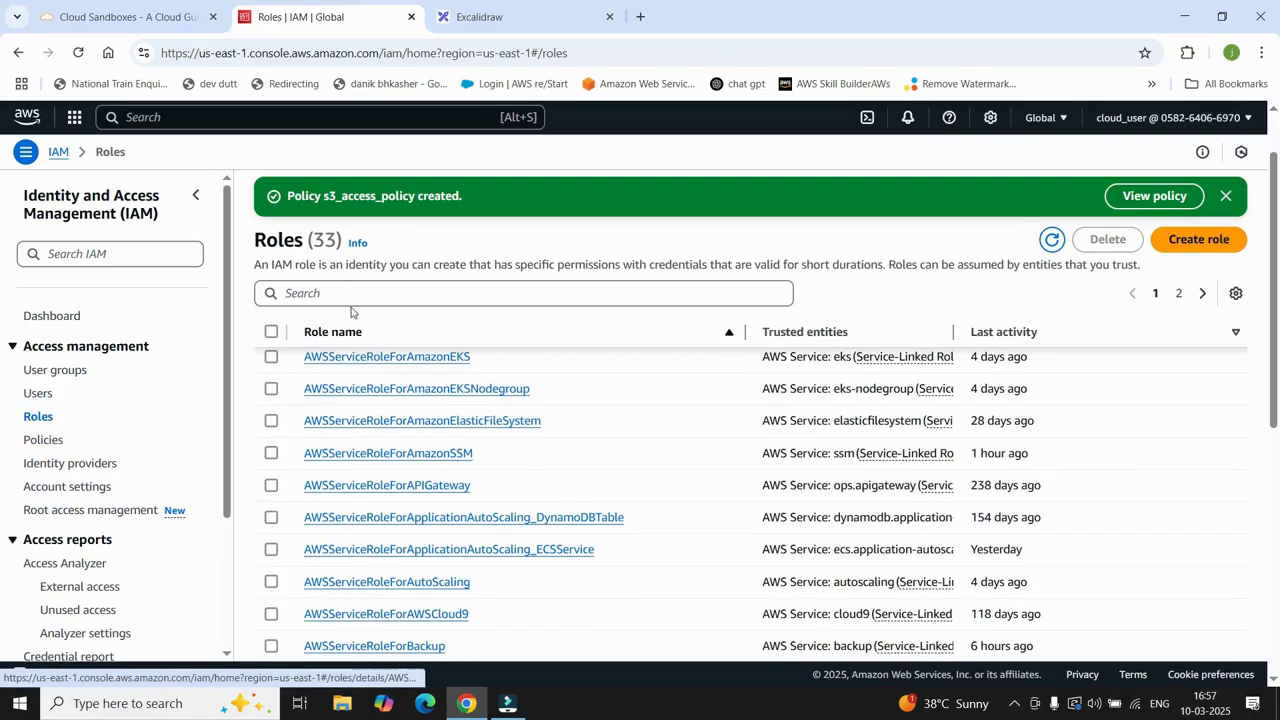
Step: Find allow_access_s3 by searching roles for 'acc' and choose Attach policies for it
{"action": "left_click", "coordinate": [348, 292]}
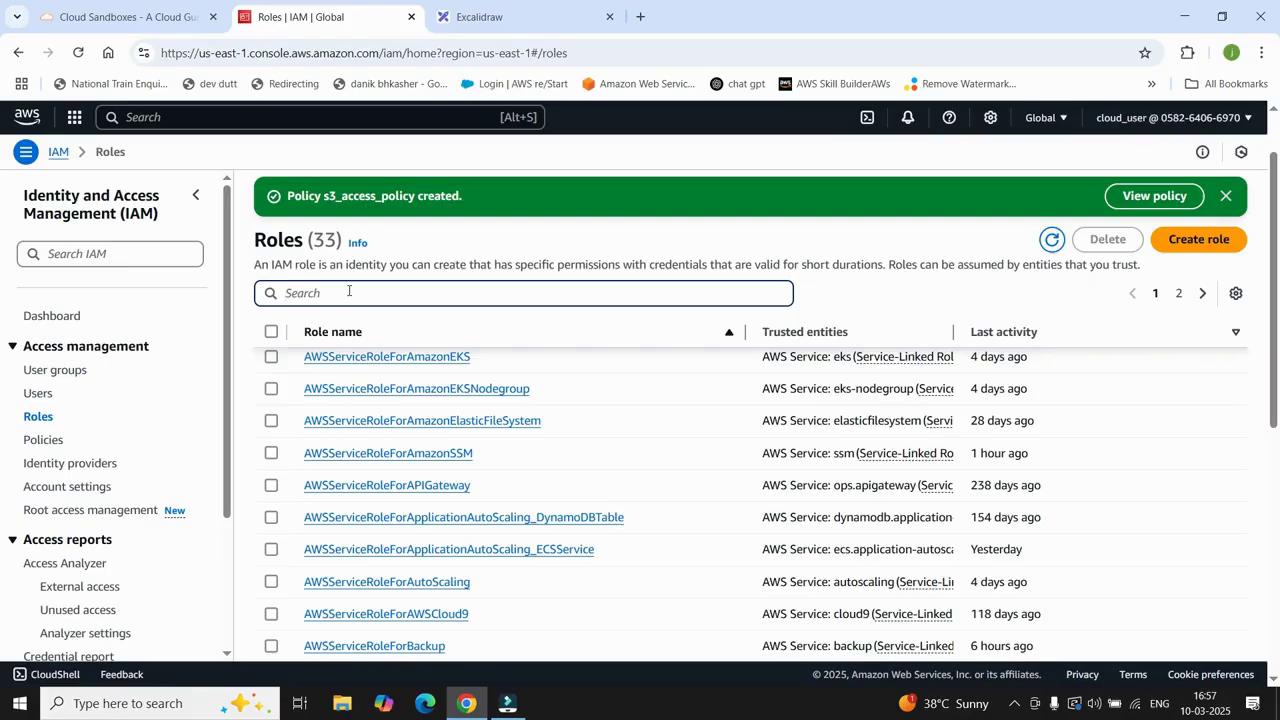
{"action": "type", "text": "acc"}
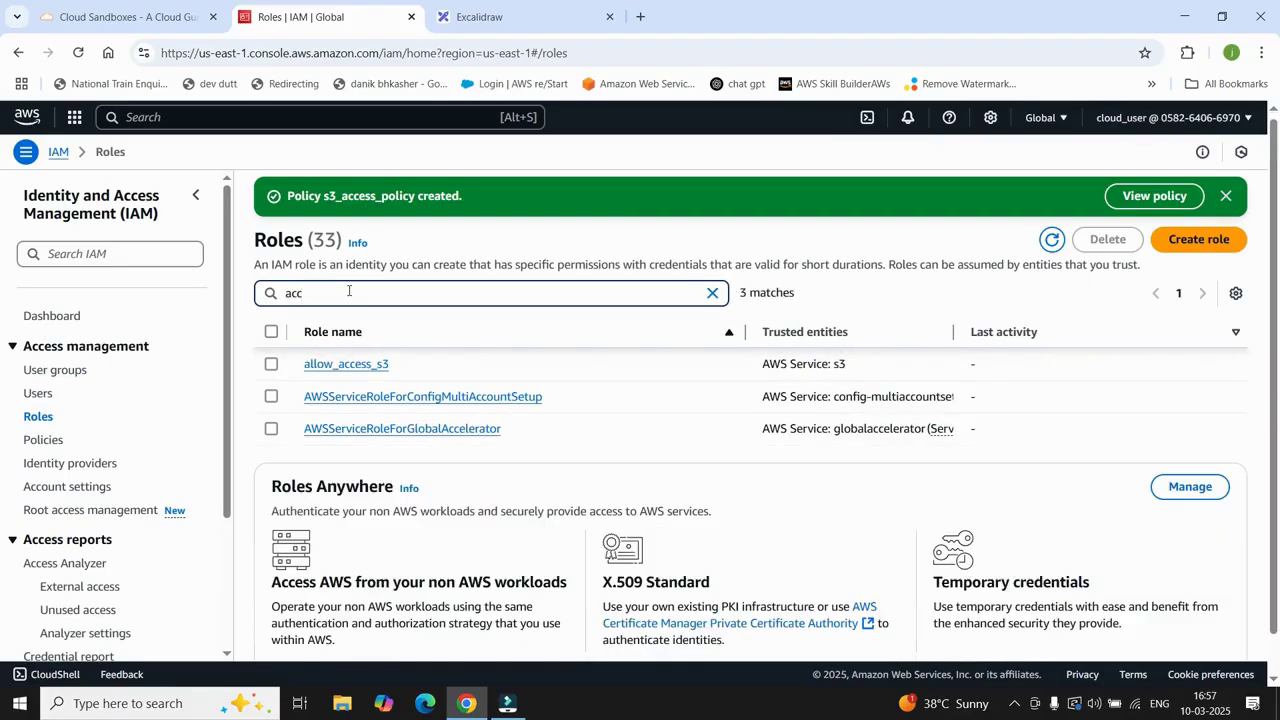
{"action": "left_click", "coordinate": [367, 371]}
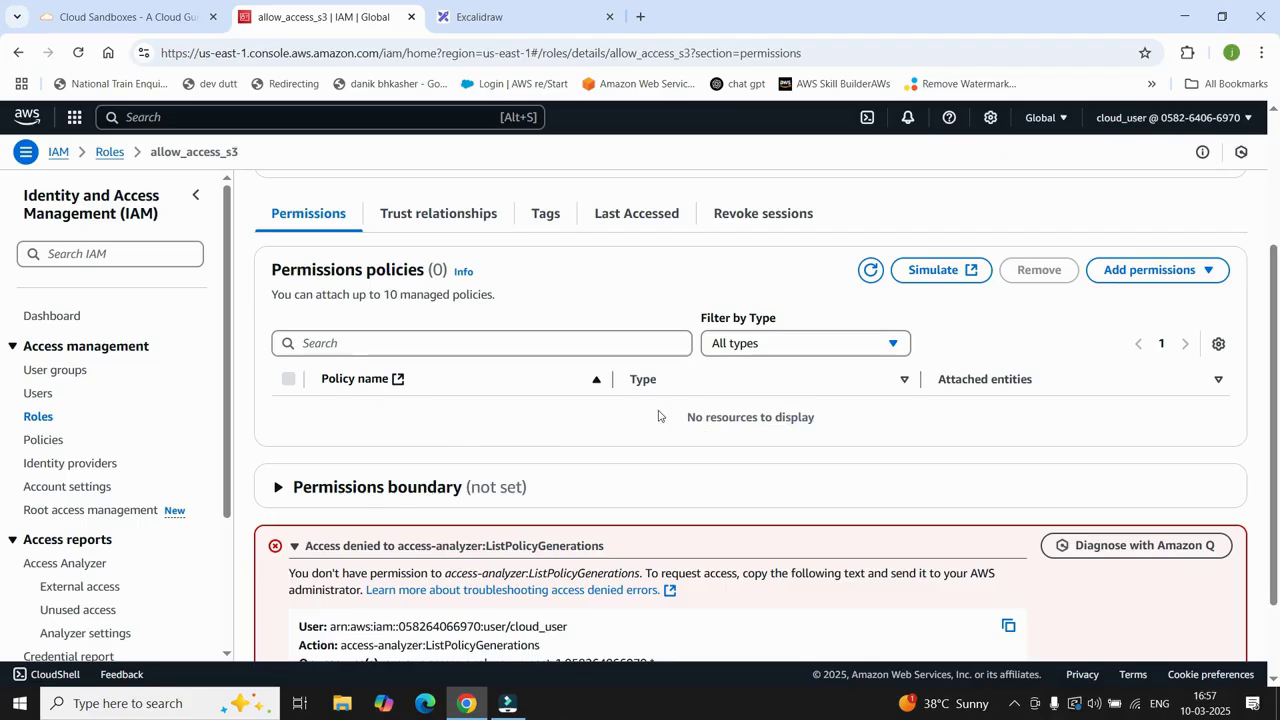
{"action": "left_click", "coordinate": [1206, 270]}
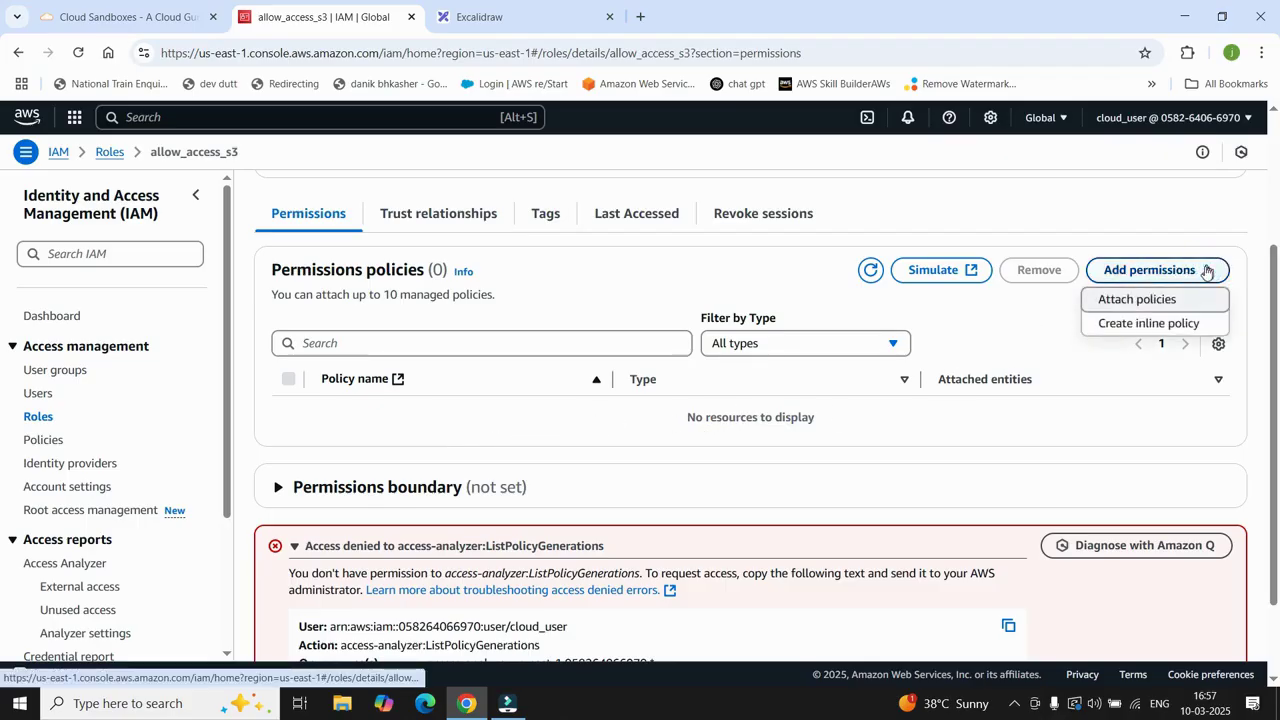
{"action": "left_click", "coordinate": [1157, 302]}
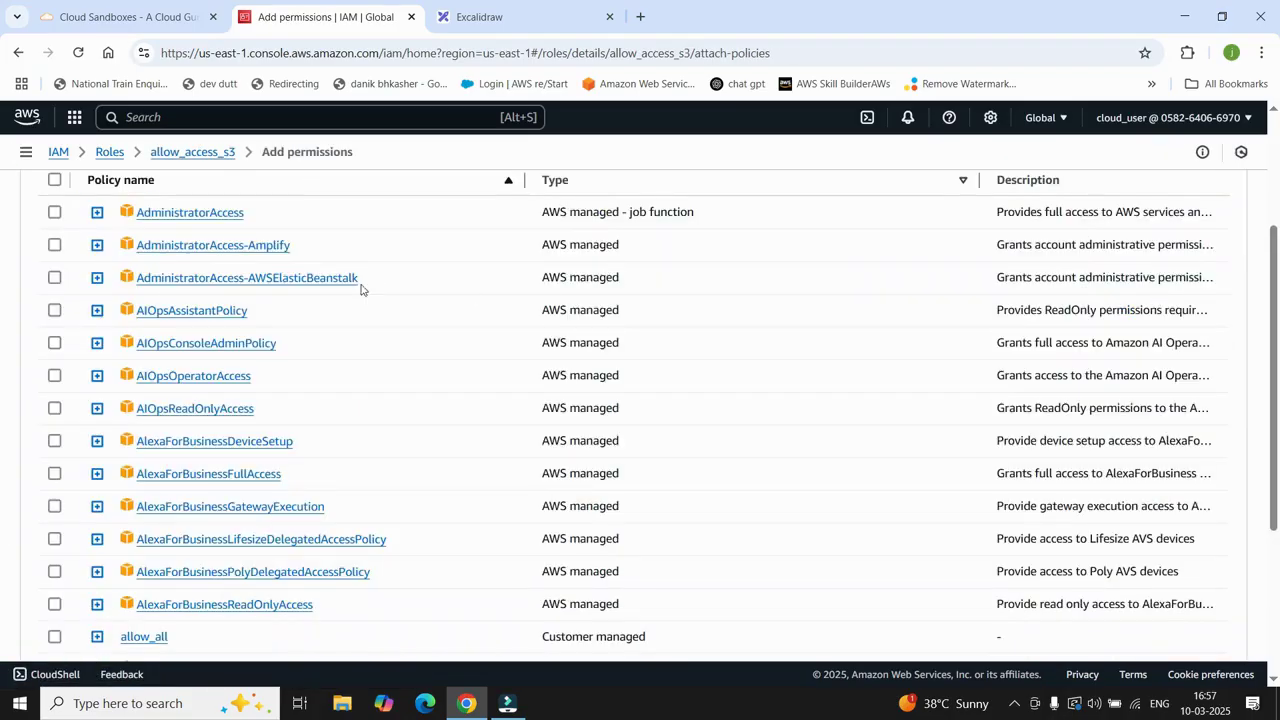
Step: Search policies for 's3_', select s3_access_policy, and add it to allow_access_s3
{"action": "scroll", "coordinate": [267, 268], "scroll_direction": "up", "scroll_amount": 2}
{"action": "left_click", "coordinate": [134, 354]}
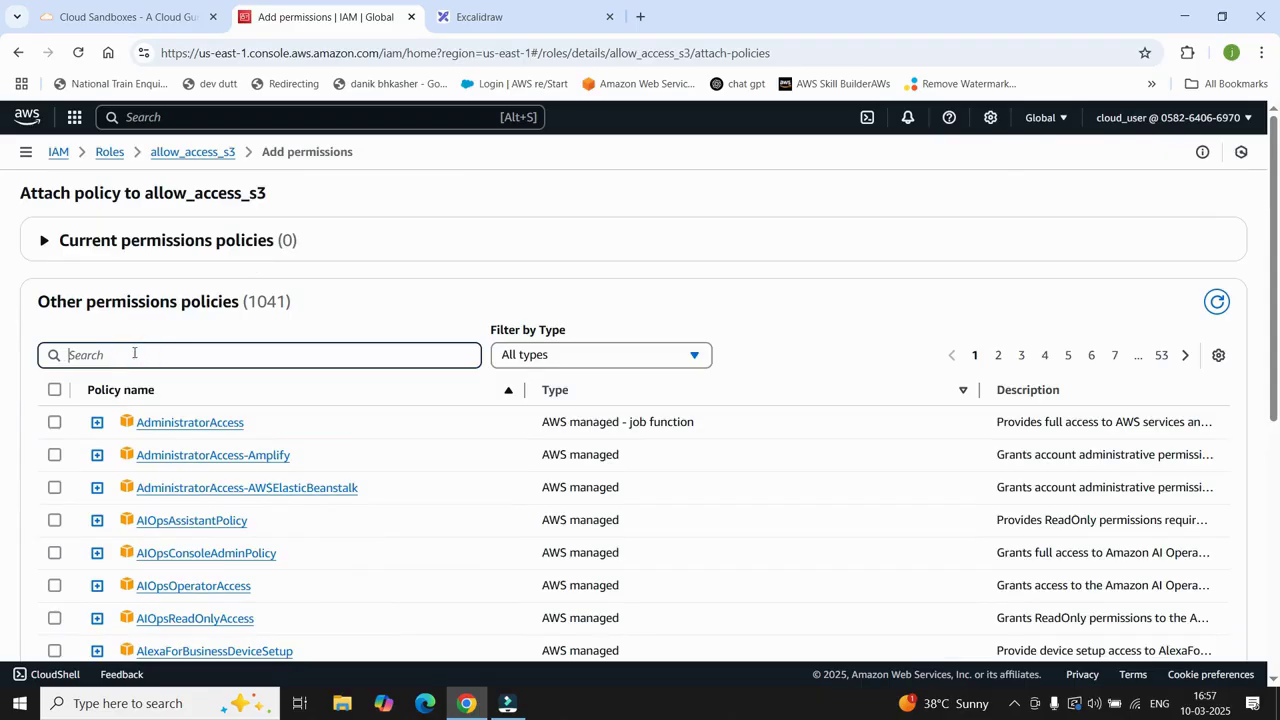
{"action": "type", "text": "s3"}
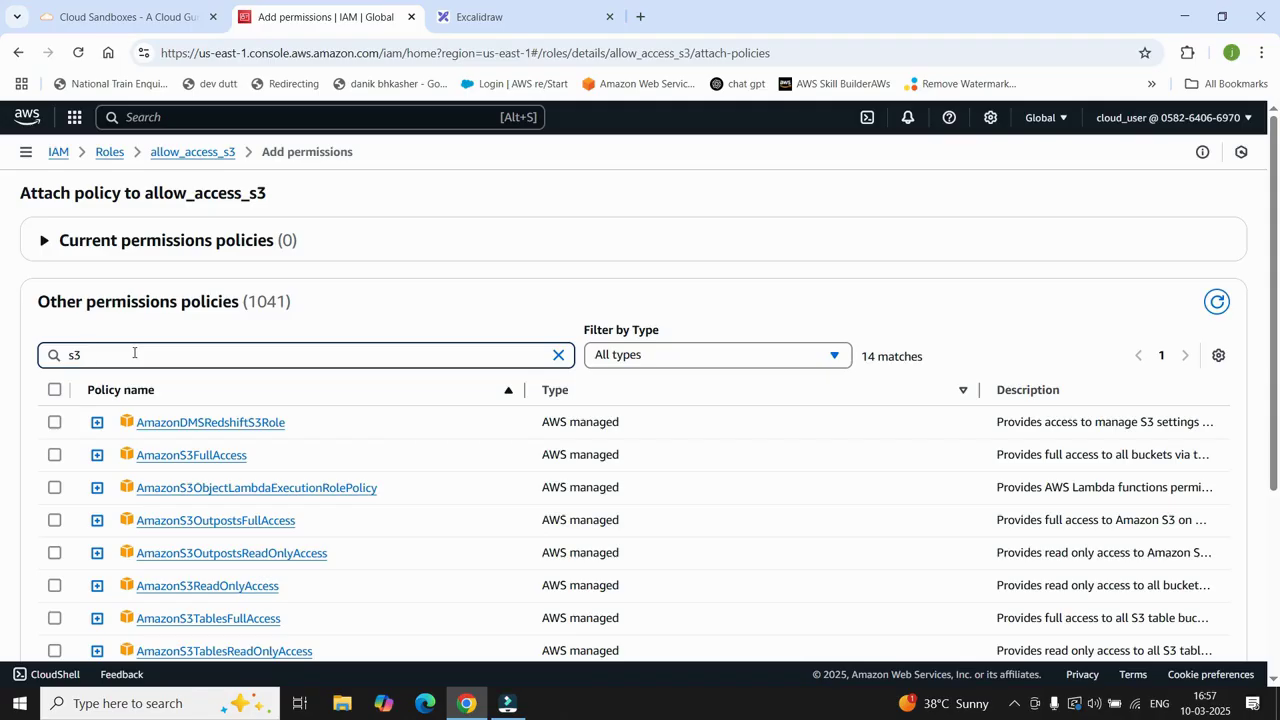
{"action": "type", "text": "_"}
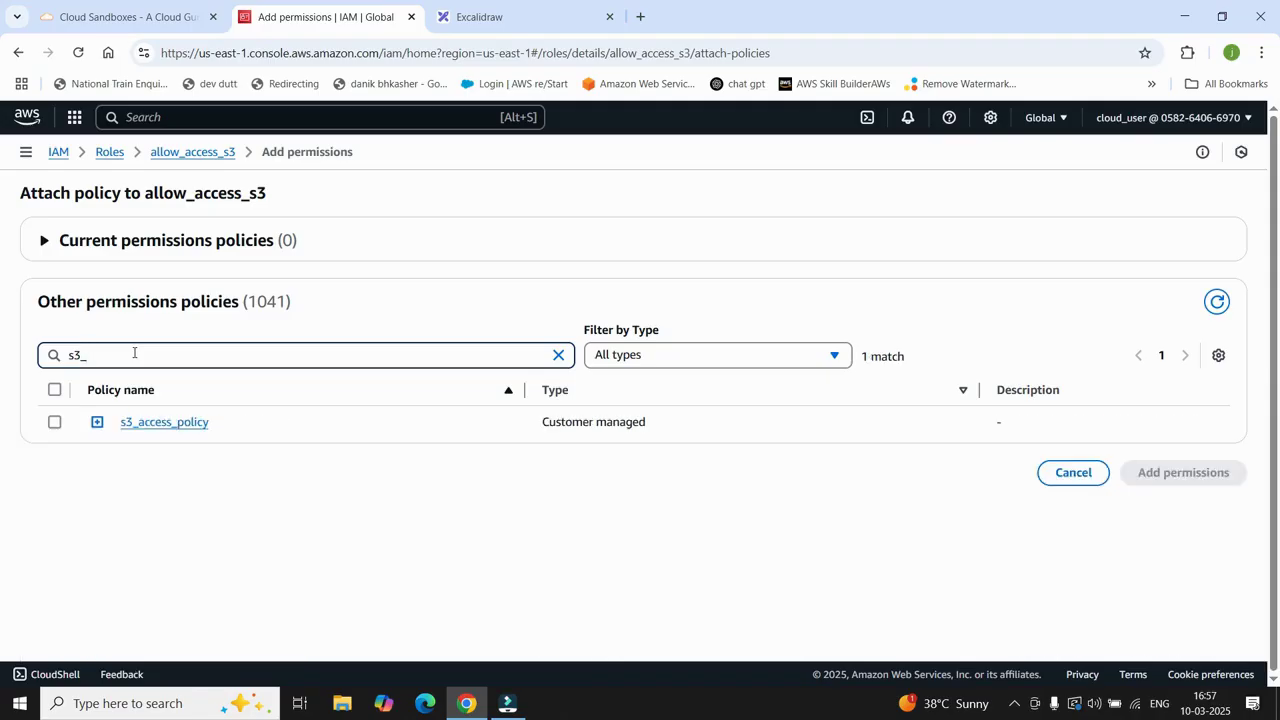
{"action": "left_click", "coordinate": [57, 424]}
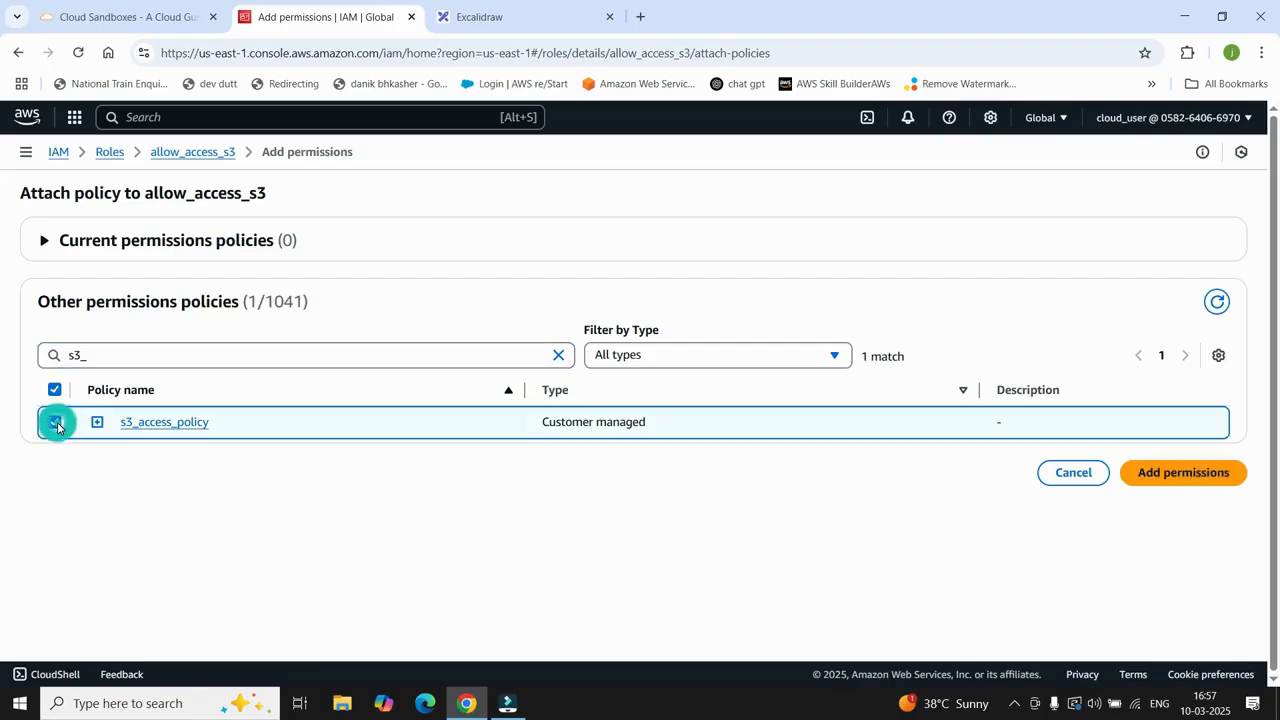
{"action": "left_click", "coordinate": [1195, 485]}
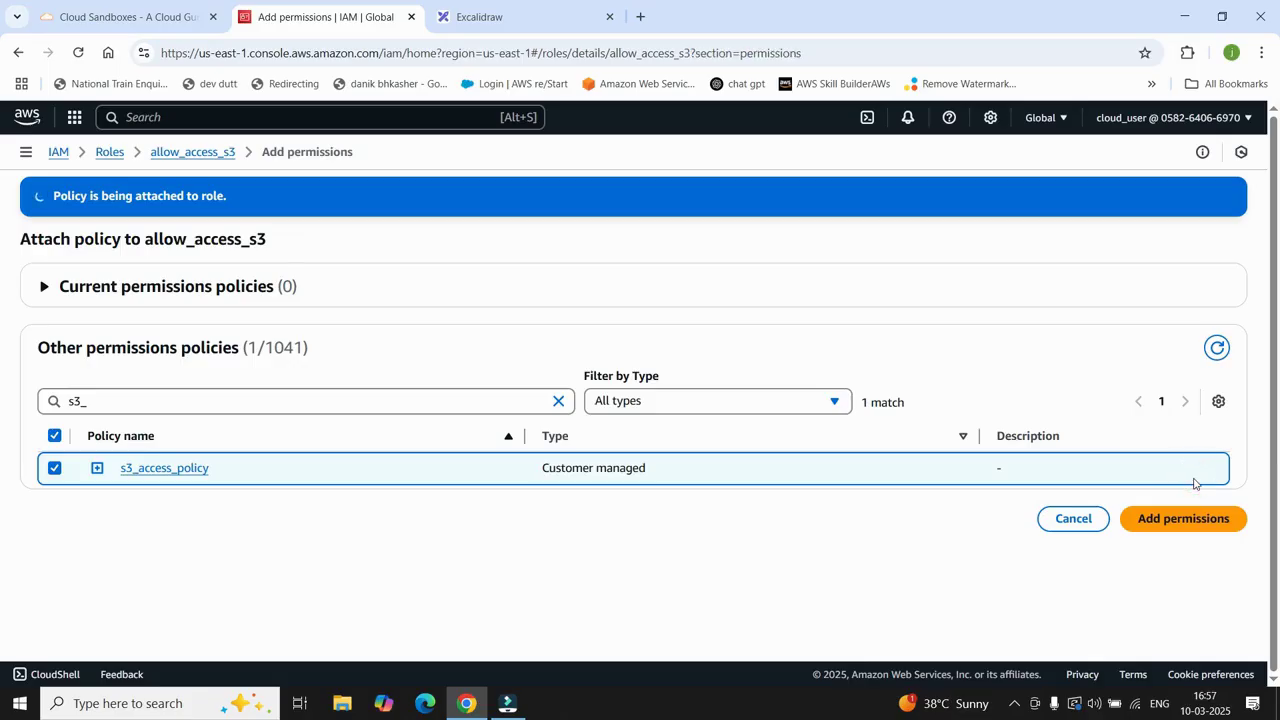
{"action": "scroll", "coordinate": [606, 431], "scroll_direction": "down", "scroll_amount": 1}
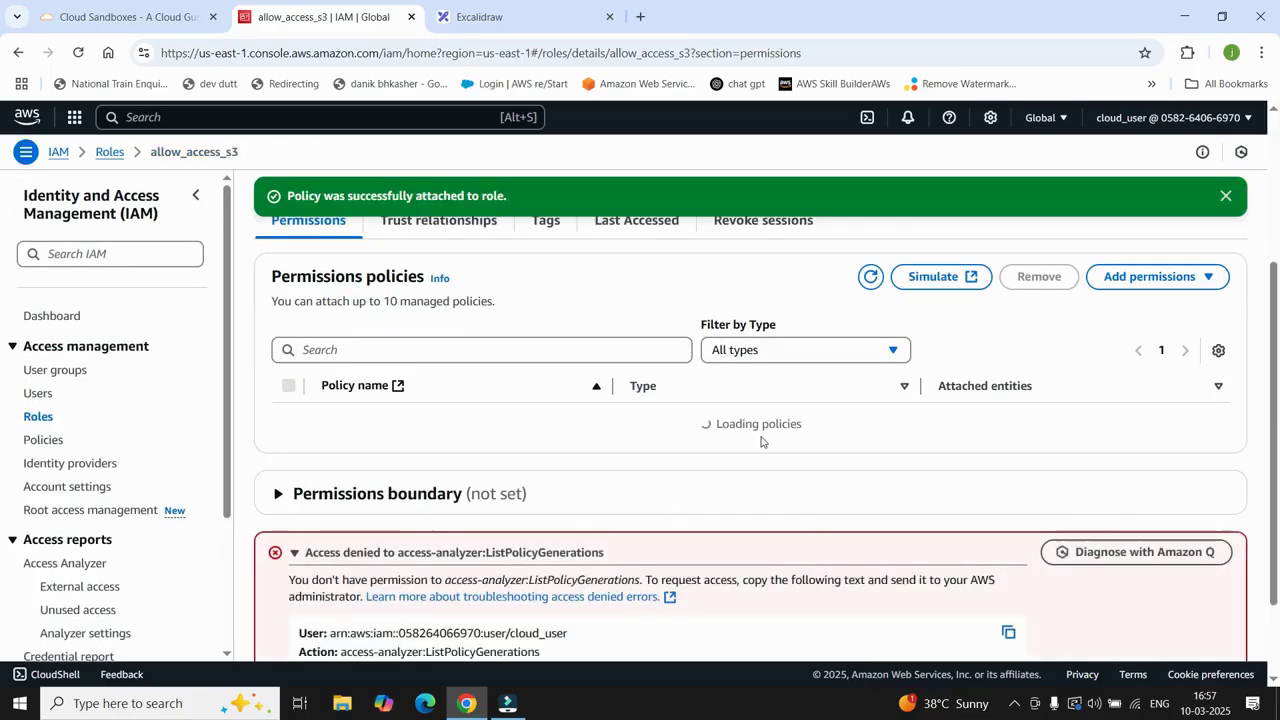
{"action": "scroll", "coordinate": [537, 427], "scroll_direction": "up", "scroll_amount": 3}
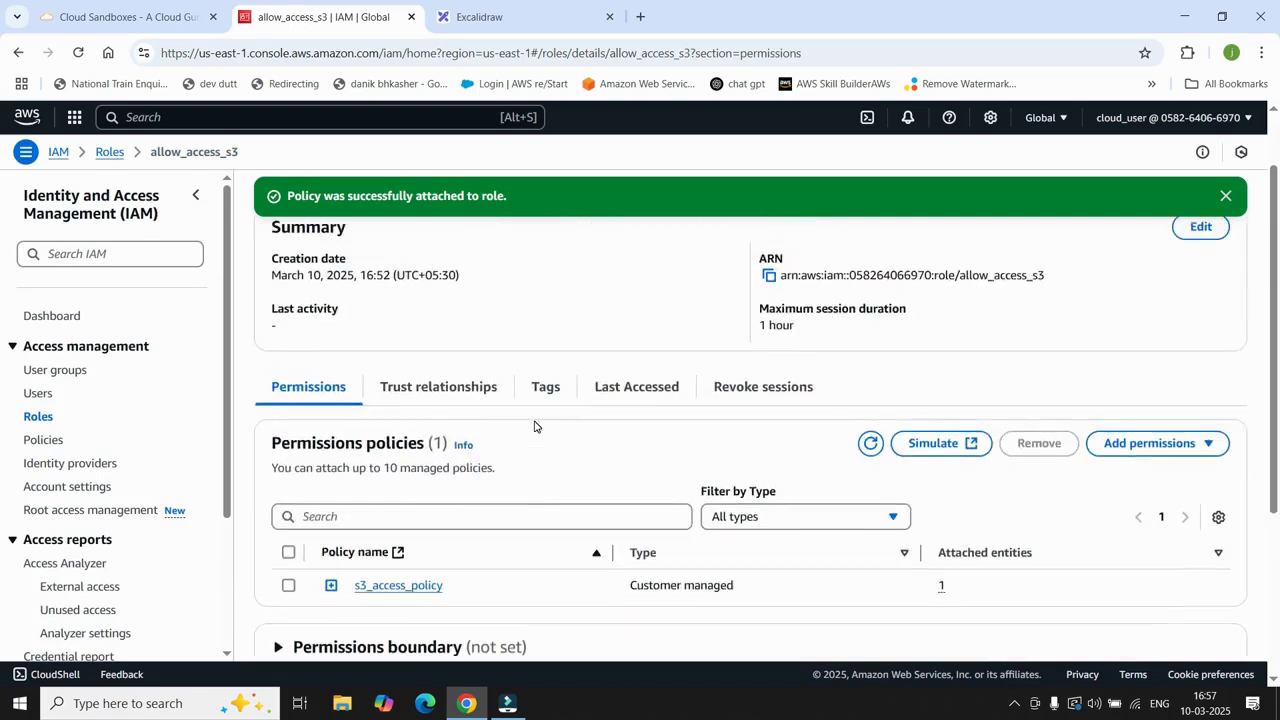